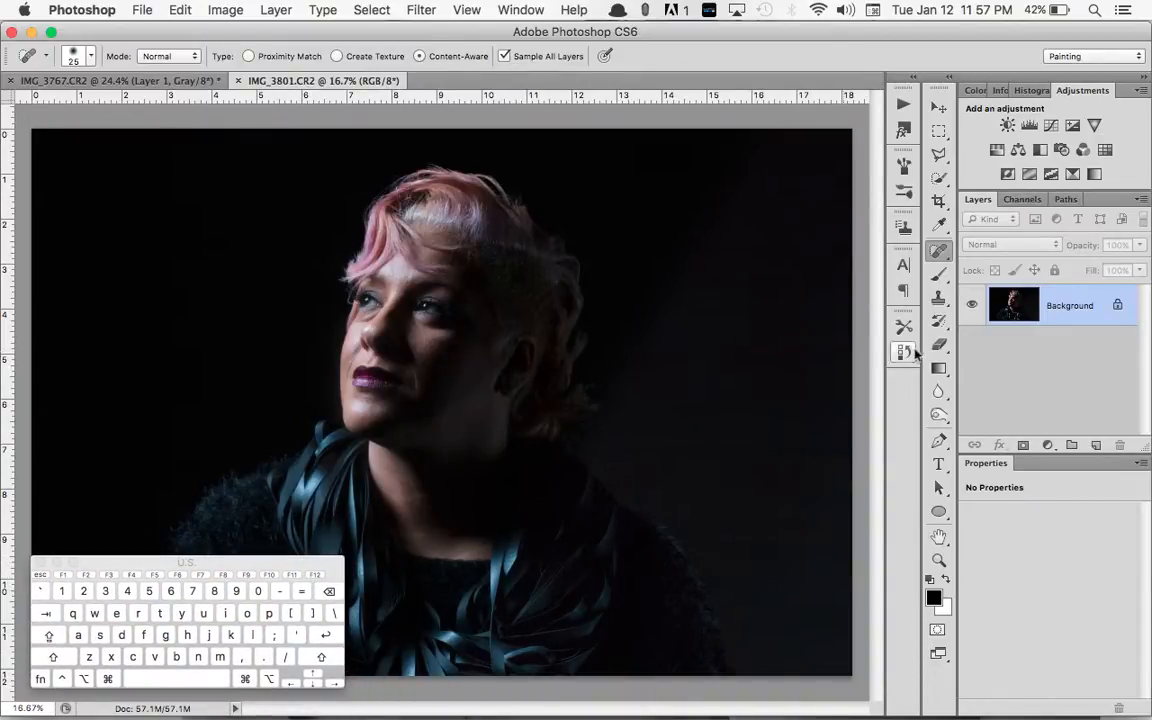
# Add a new layer and paint loose black strokes across the face with the Brush at 100% opacity.
pyautogui.click(1094, 445)
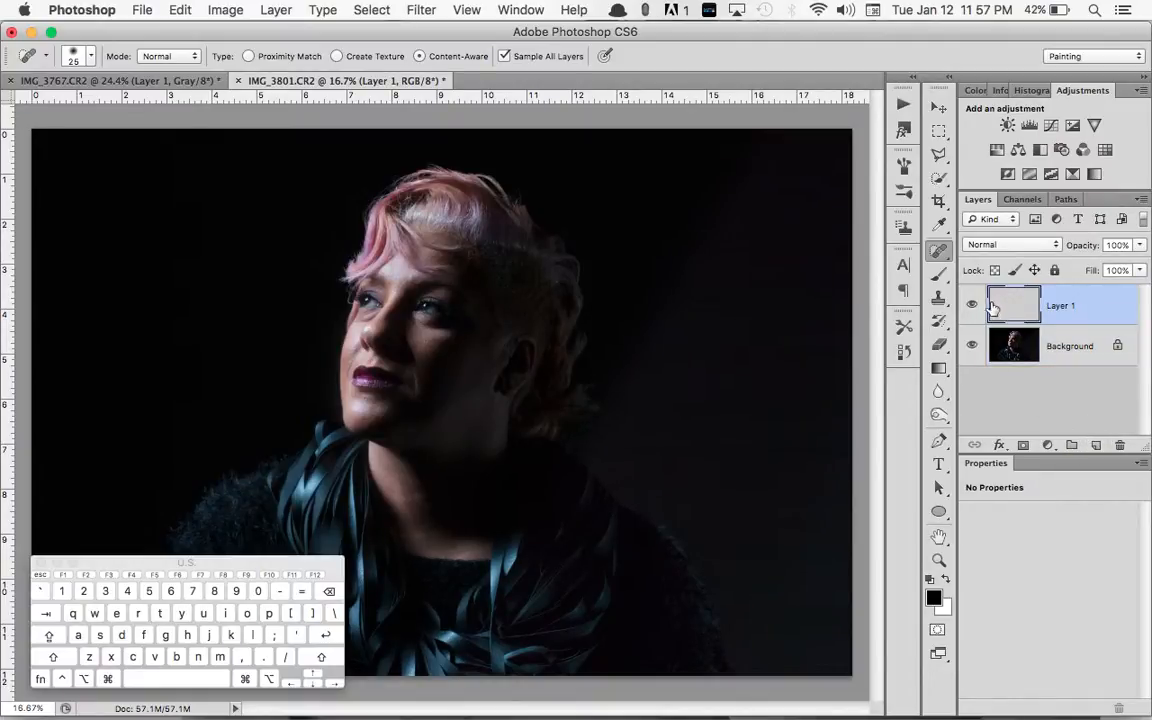
pyautogui.press('b')
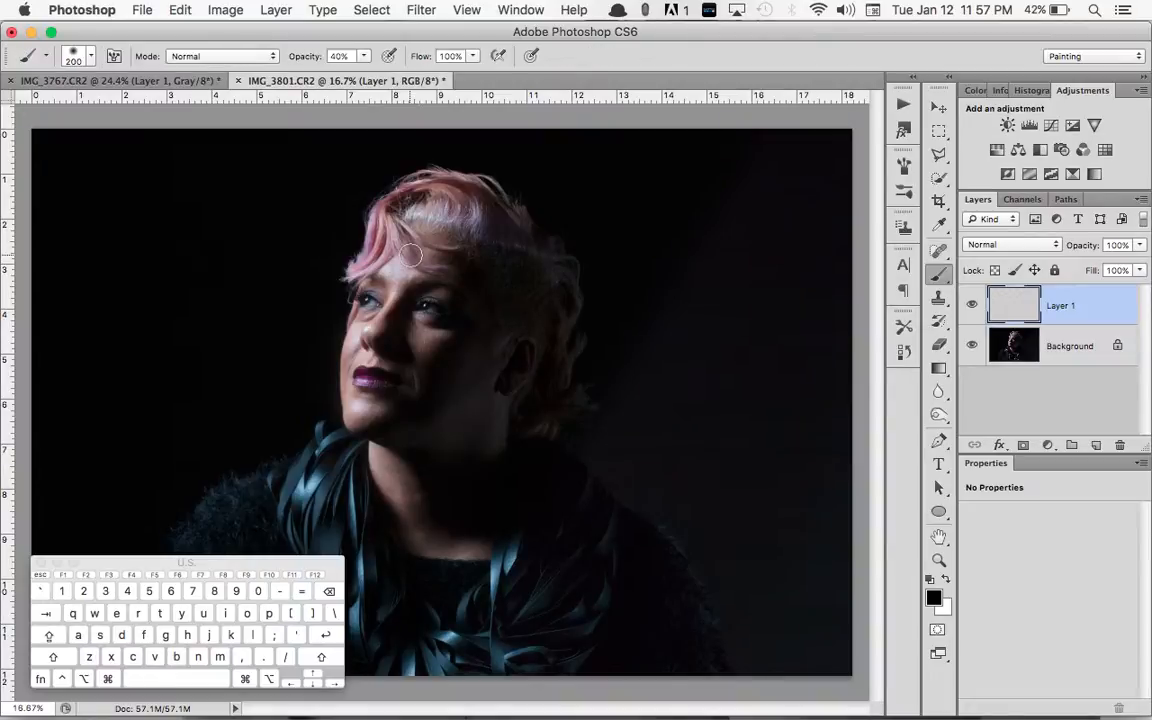
pyautogui.press('b')
pyautogui.moveTo(322, 262)
pyautogui.mouseDown()
pyautogui.moveTo(367, 404)
pyautogui.moveTo(180, 291)
pyautogui.moveTo(465, 334)
pyautogui.moveTo(584, 329)
pyautogui.moveTo(422, 317)
pyautogui.mouseUp()
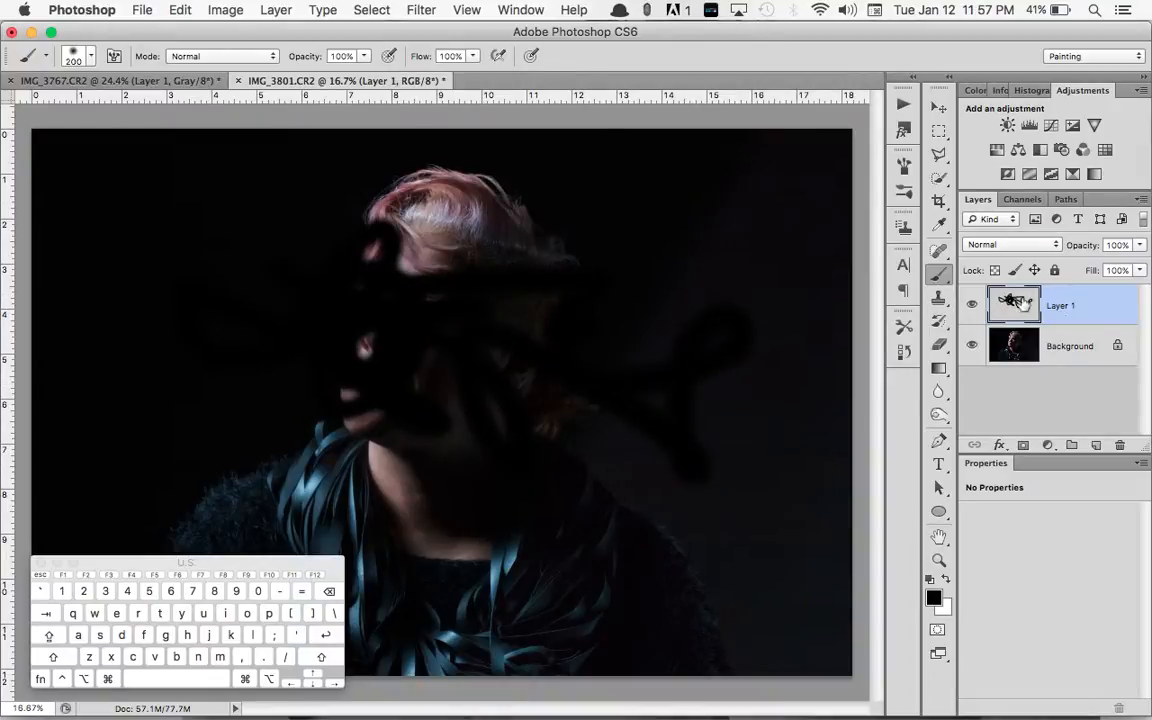
# Toggle the painted layer's visibility to compare it with the photo, and delete that layer.
pyautogui.click(972, 306)
pyautogui.click(972, 306)
pyautogui.click(972, 306)
pyautogui.click(972, 306)
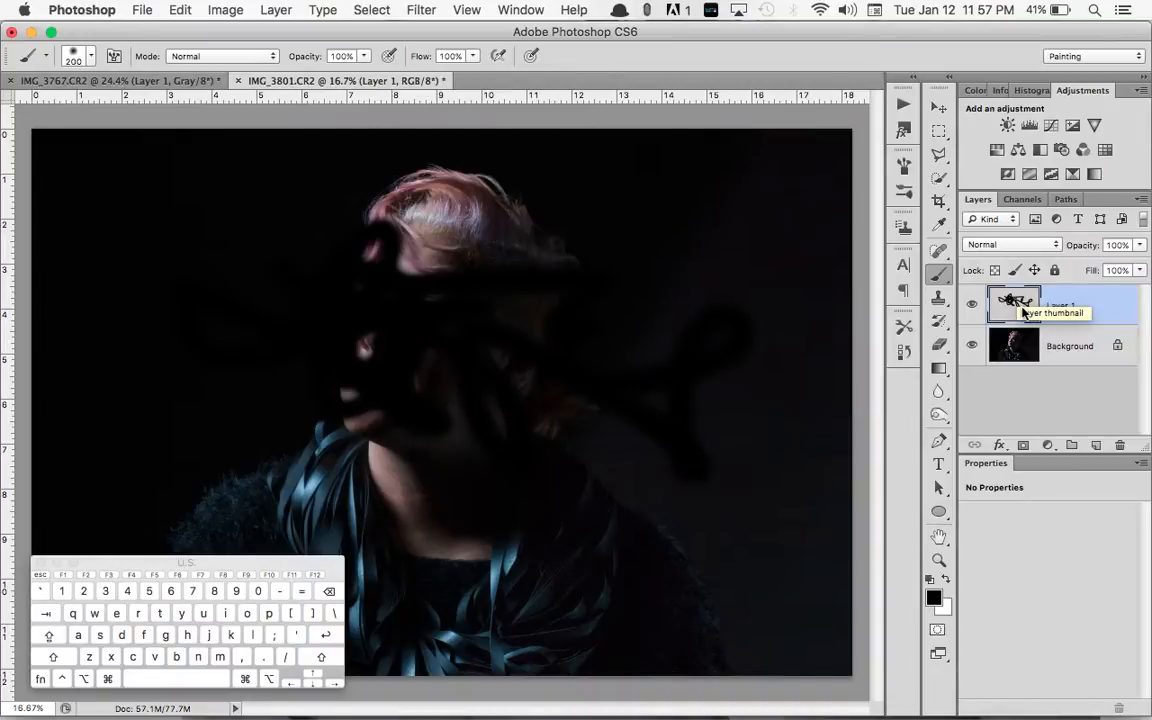
pyautogui.press('Delete')
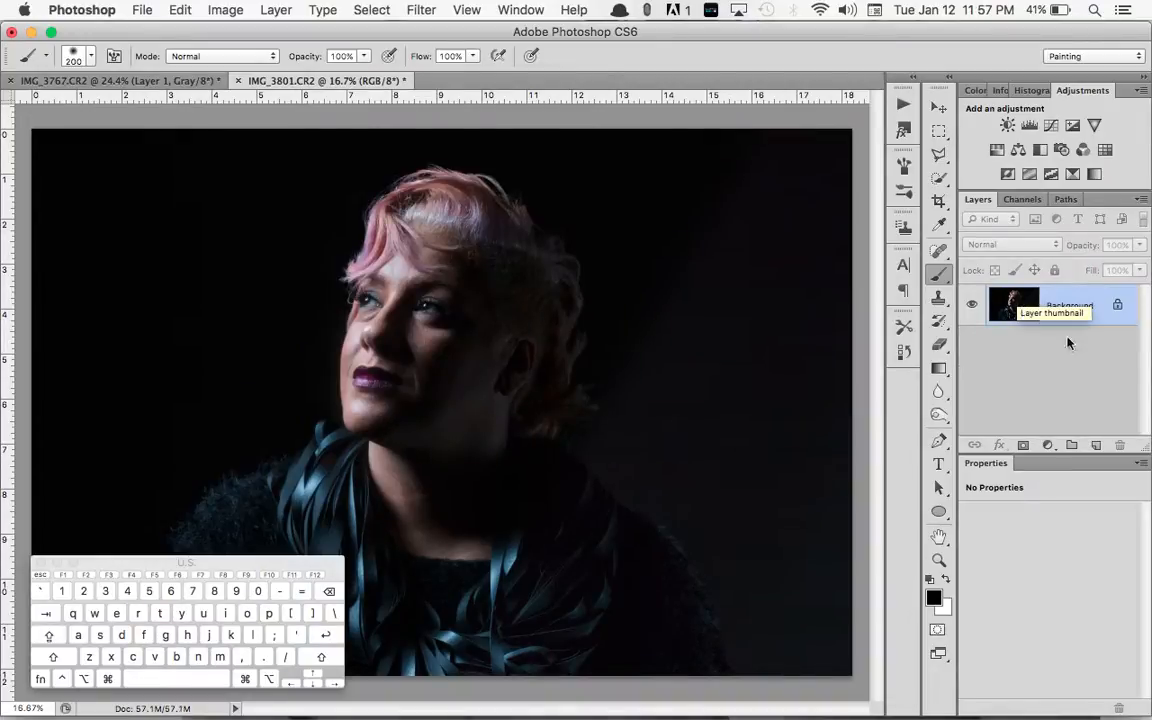
# Add a new empty layer above the Background and activate the Spot Healing Brush tool.
pyautogui.click(1094, 446)
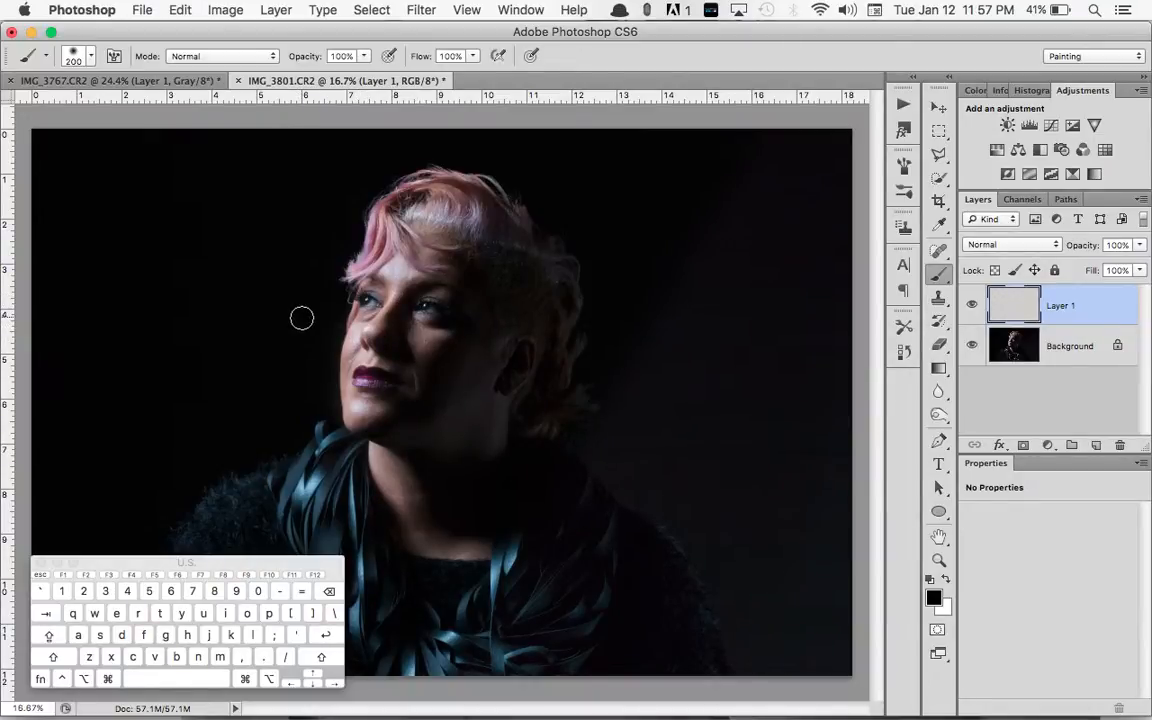
pyautogui.press('j')
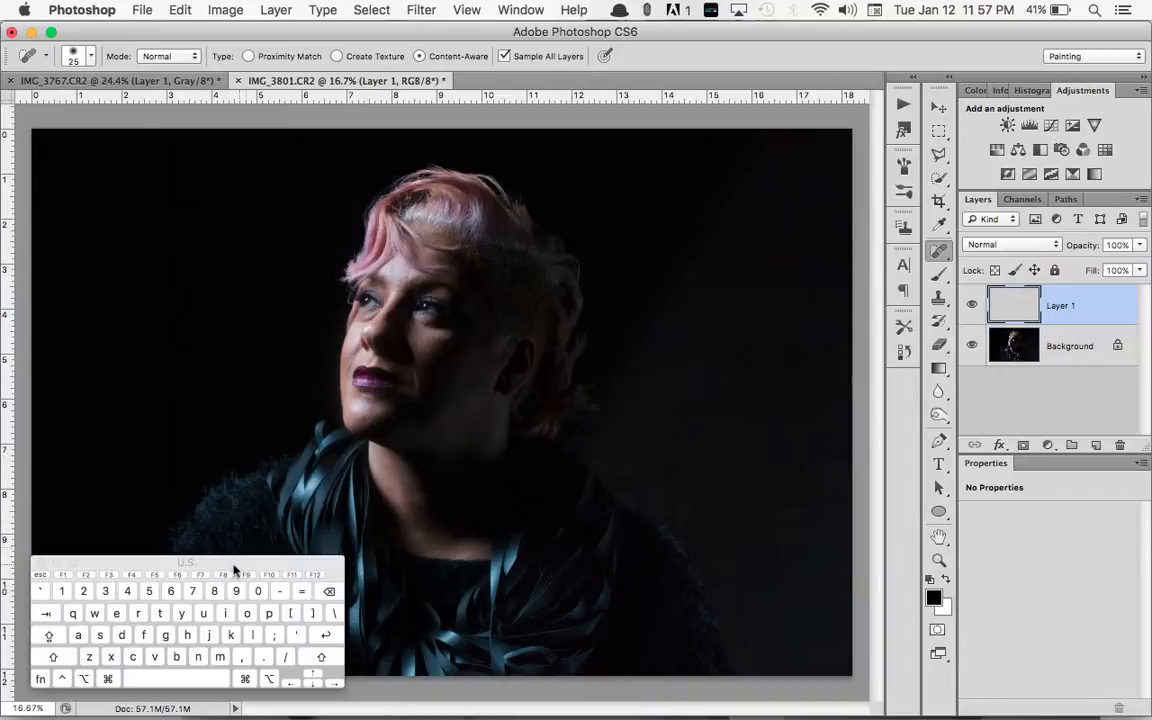
pyautogui.click(950, 262)
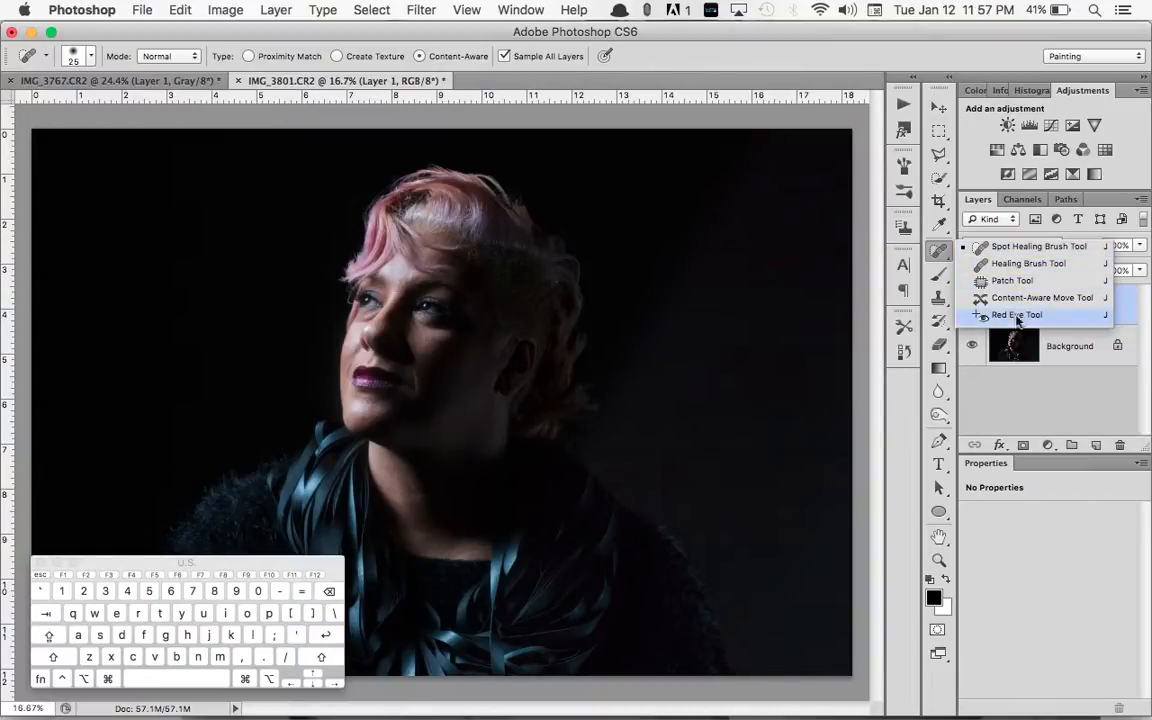
pyautogui.click(1016, 248)
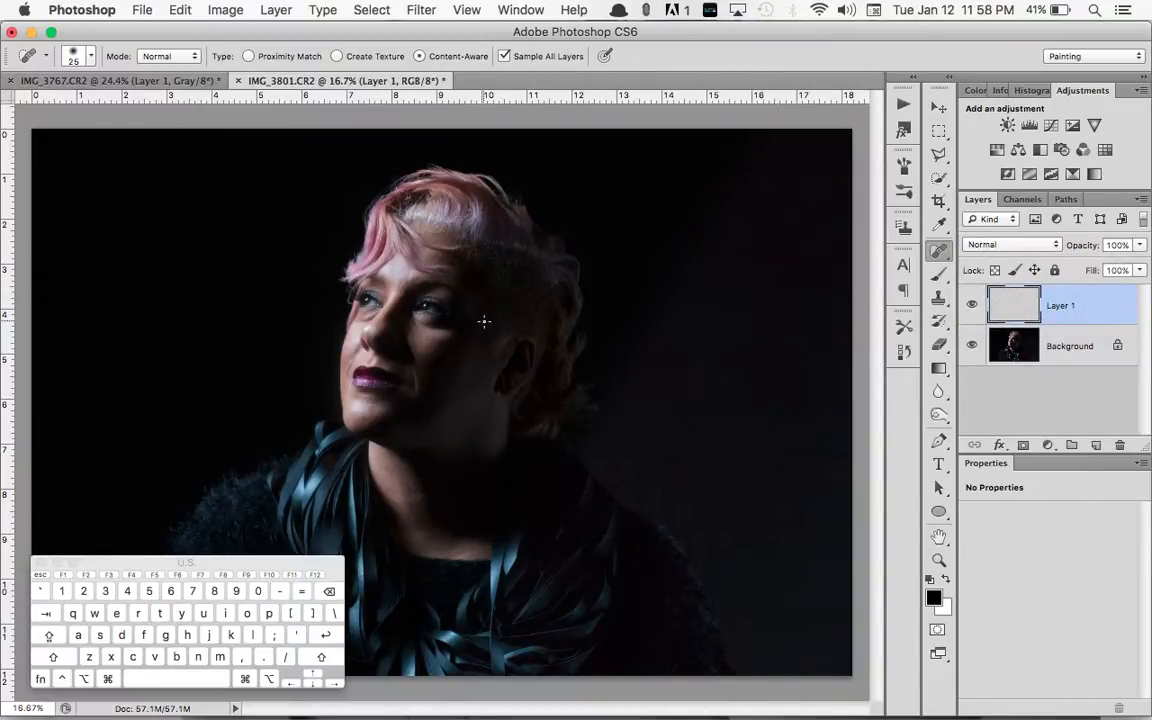
# Heal small blemishes and stray spots around the eyes and eyebrow on the new layer.
pyautogui.scroll(10, 483, 319)
pyautogui.scroll(15, 459, 306)
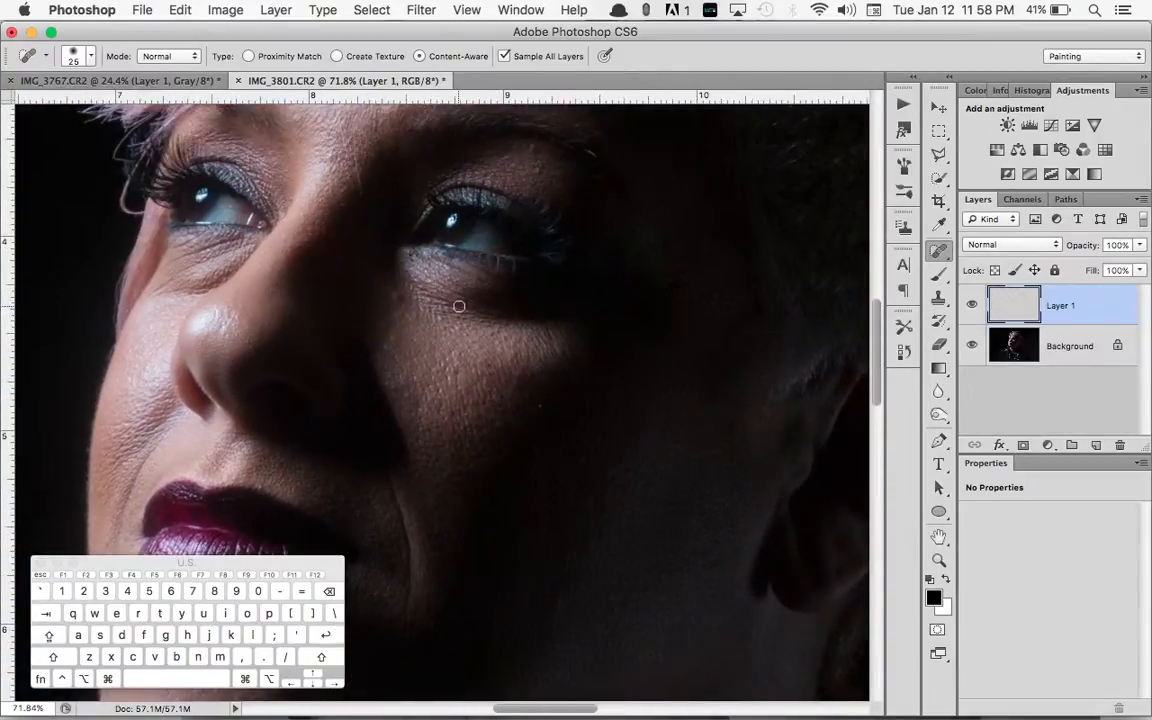
pyautogui.hscroll(5, 459, 306)
pyautogui.scroll(-3, 459, 306)
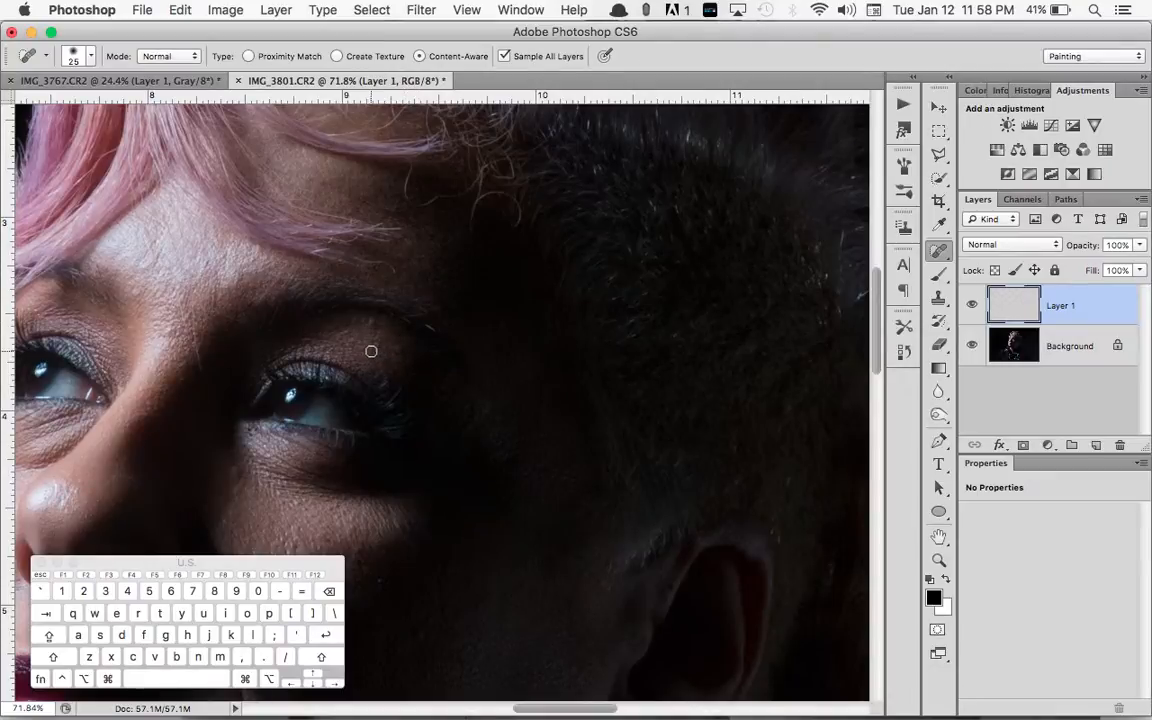
pyautogui.scroll(3, 395, 358)
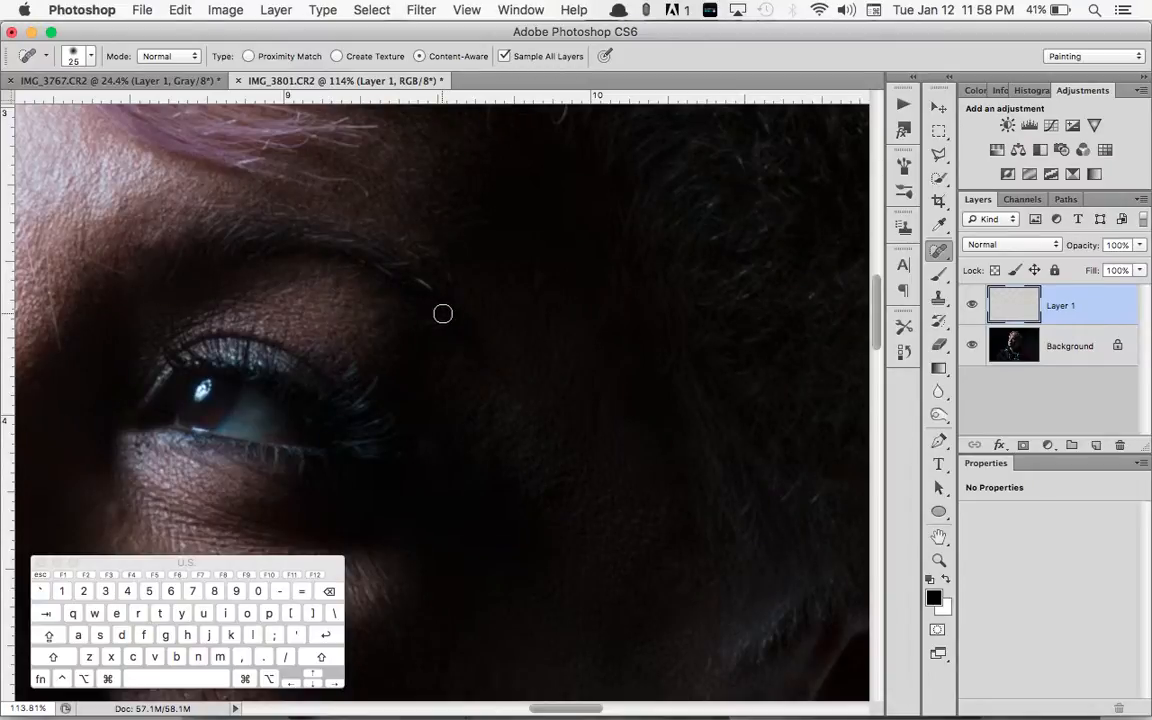
pyautogui.hscroll(-10, 442, 310)
pyautogui.scroll(-5, 442, 313)
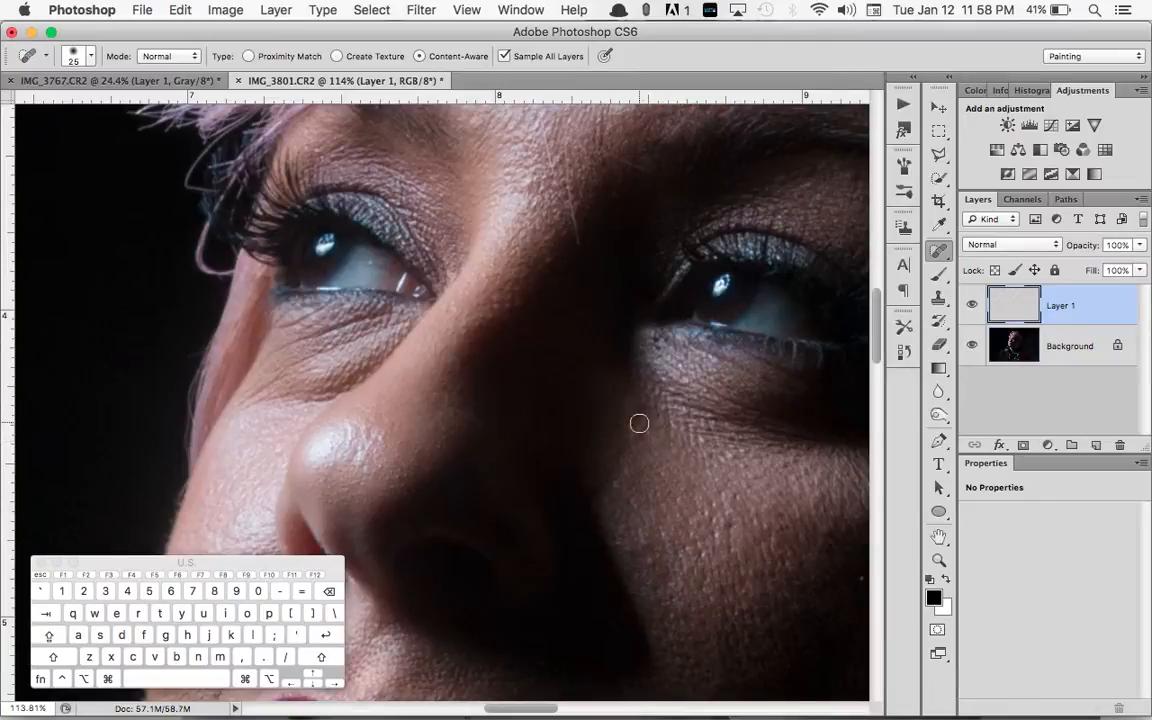
# Heal small spots on the cheek and check the lower face and whole portrait for remaining blemishes.
pyautogui.scroll(-2, 700, 498)
pyautogui.scroll(-3, 700, 498)
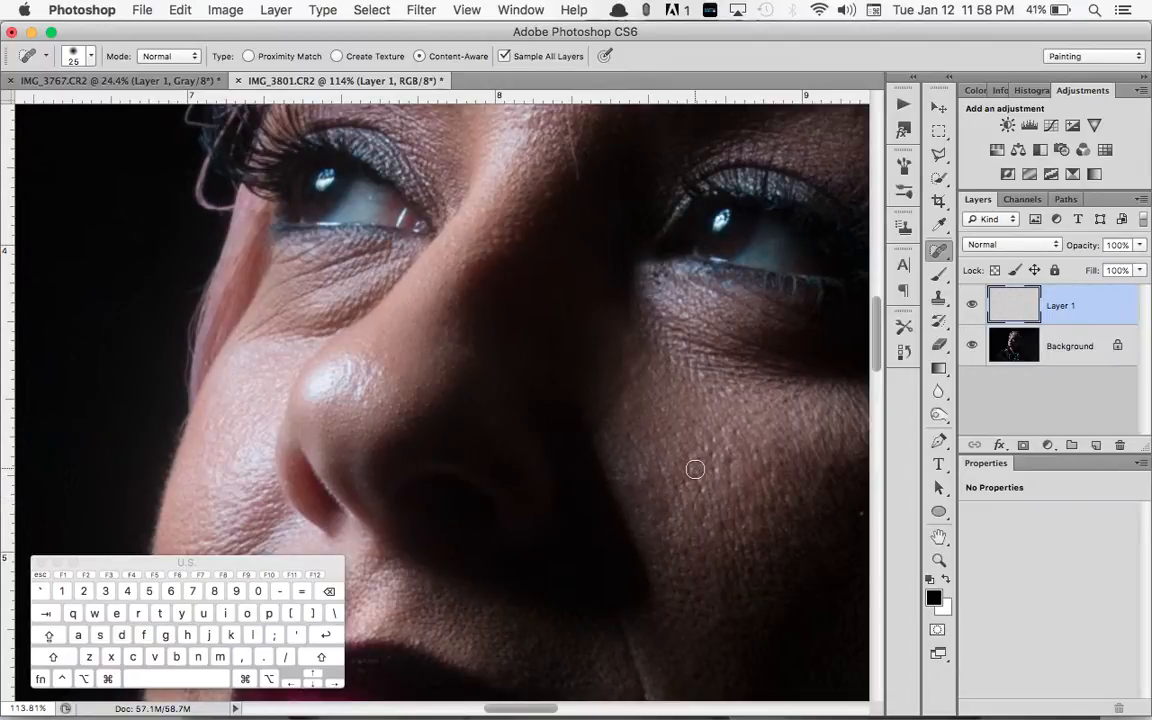
pyautogui.scroll(-3, 648, 490)
pyautogui.scroll(-15, 695, 469)
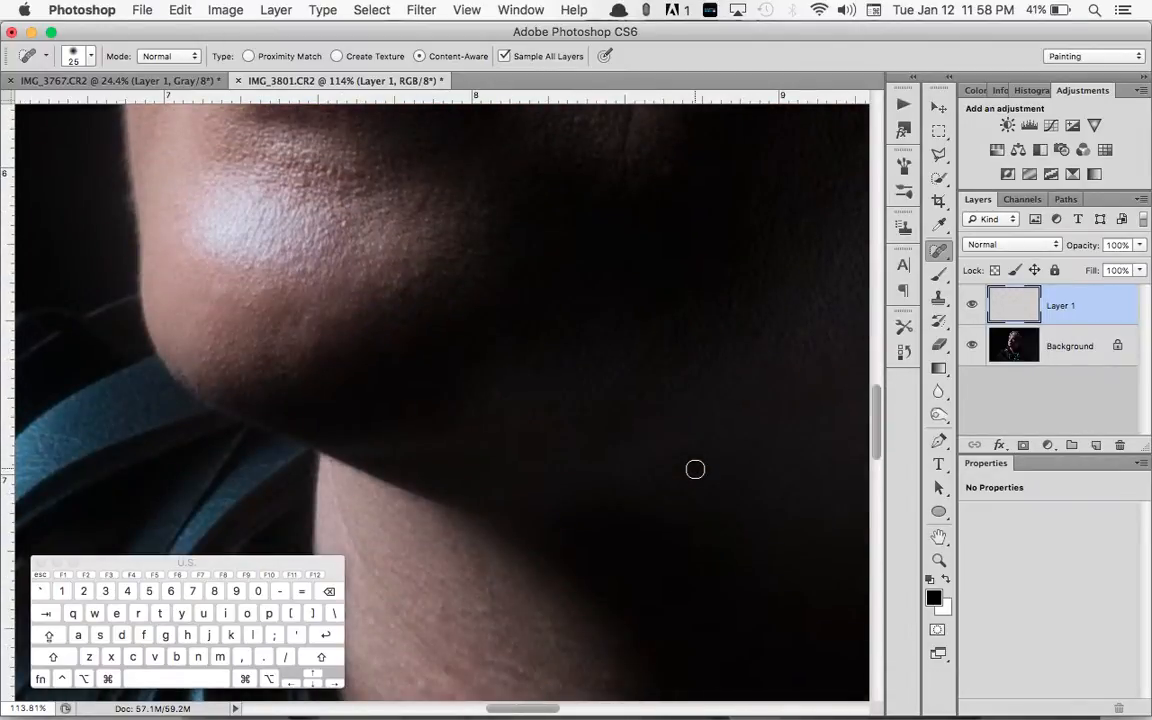
pyautogui.scroll(10, 695, 469)
pyautogui.scroll(-6, 695, 469)
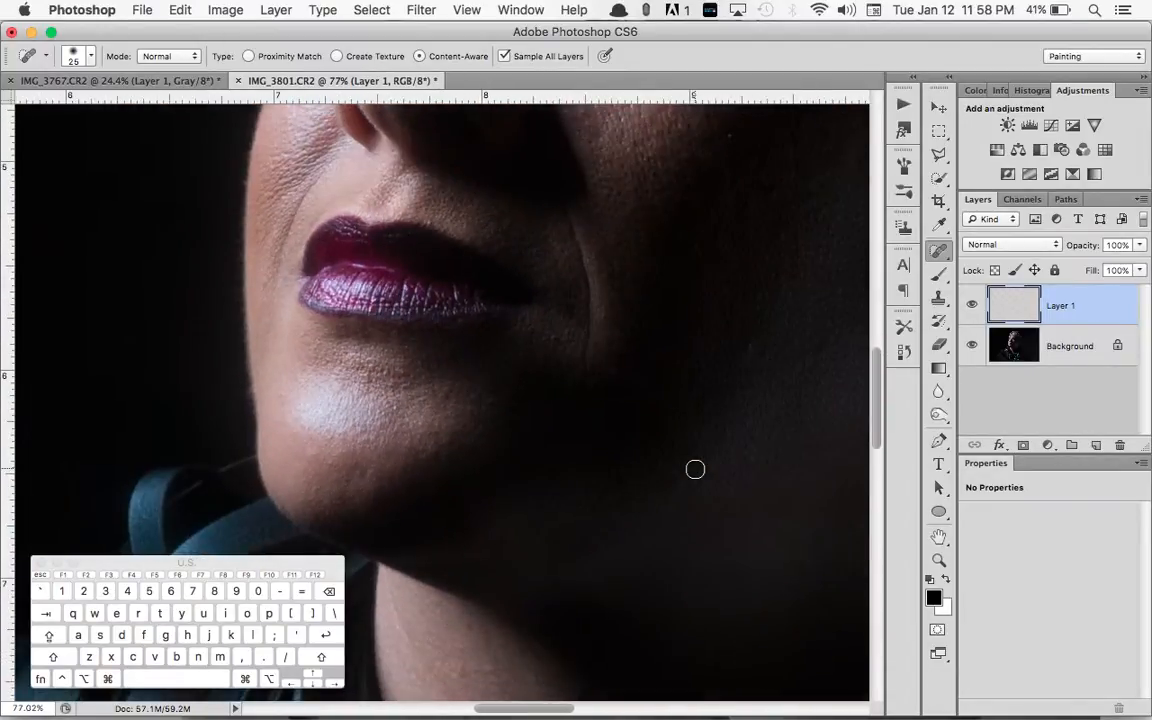
pyautogui.scroll(-4, 695, 469)
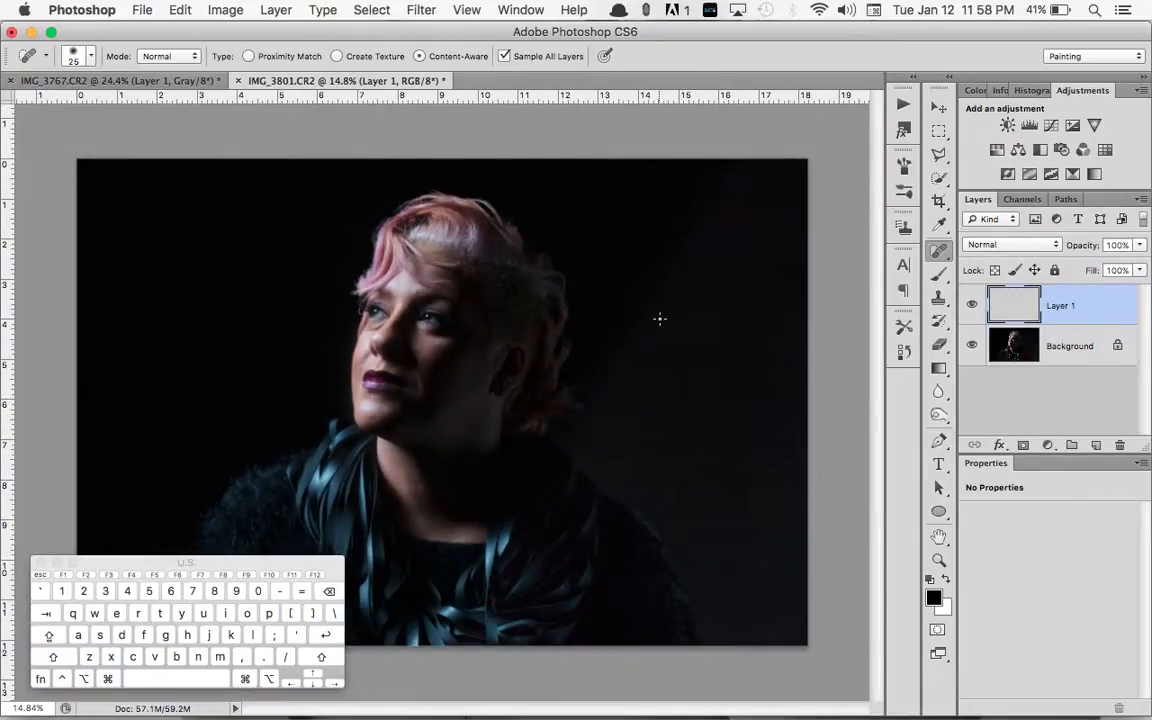
pyautogui.scroll(5, 550, 355)
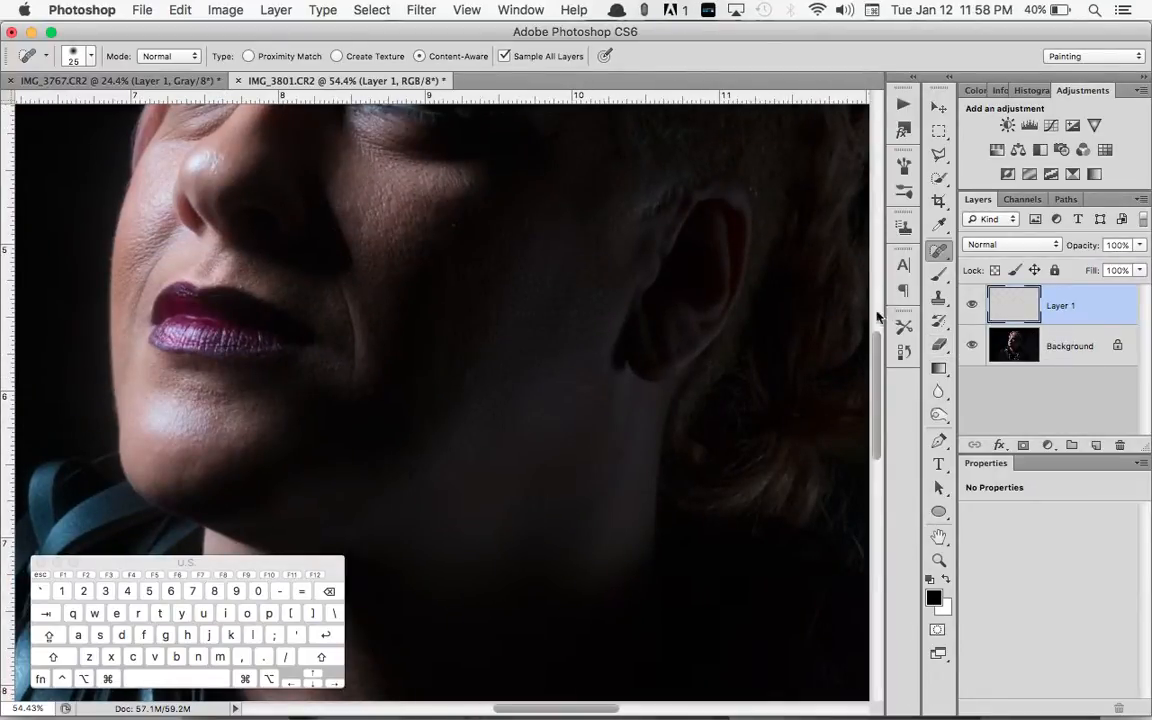
# Remove the extra empty layers and rename the healing layer as "j tool".
pyautogui.click(1096, 446)
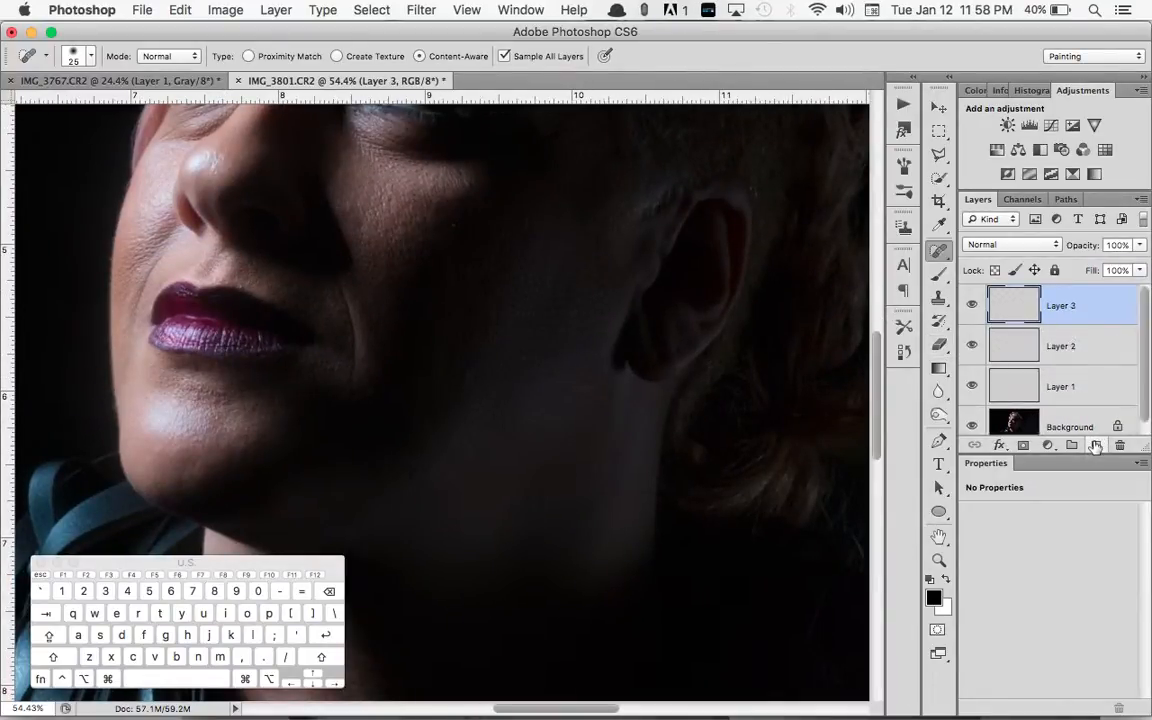
pyautogui.press('Delete')
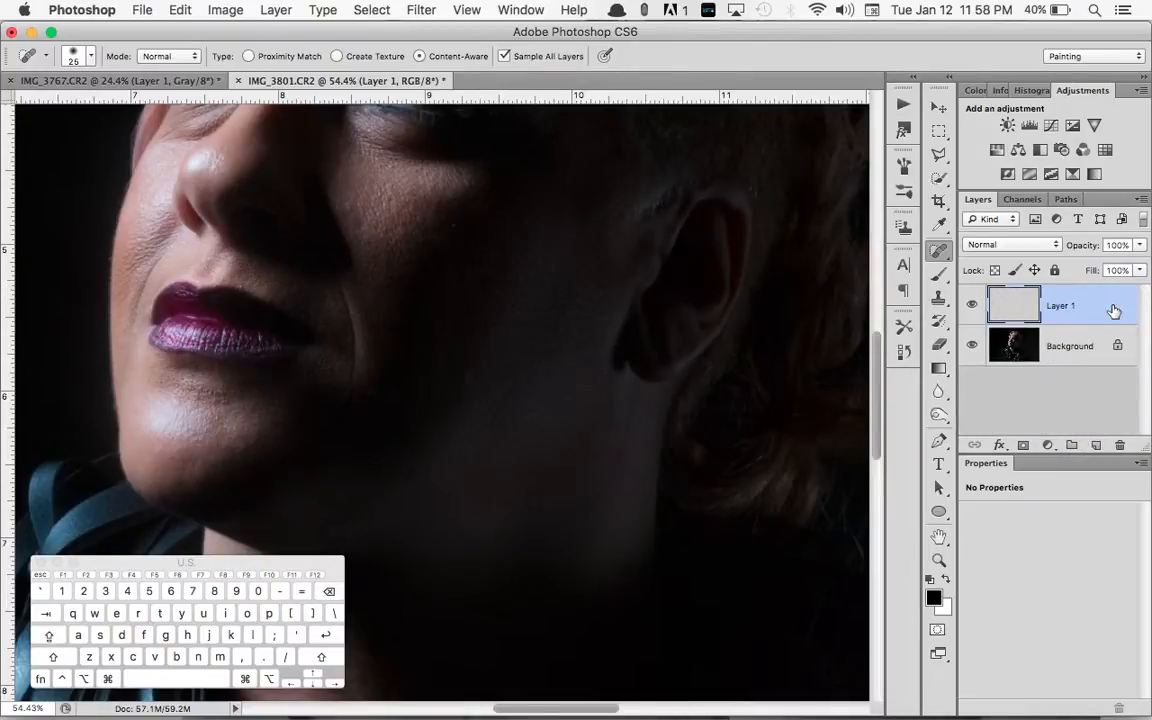
pyautogui.doubleClick(1058, 306)
pyautogui.press('BackSpace')
pyautogui.write('j tool')
pyautogui.press('Return')
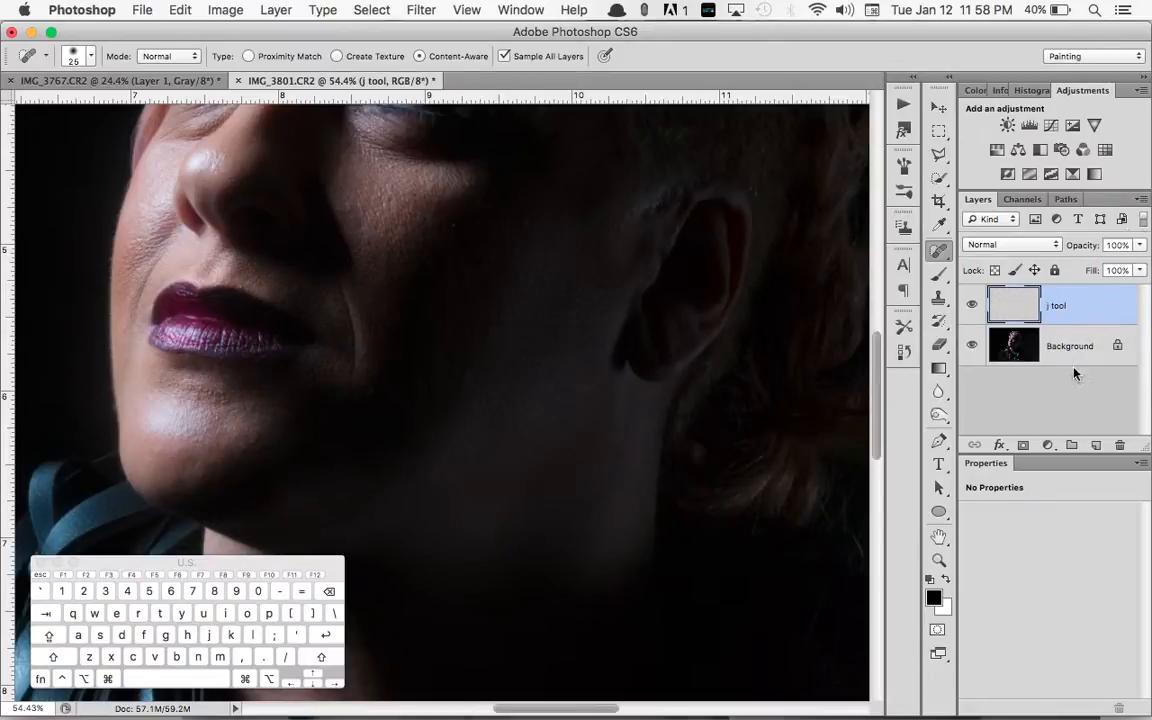
# Add another empty layer above the "j tool" layer and name it "eyes".
pyautogui.click(1098, 443)
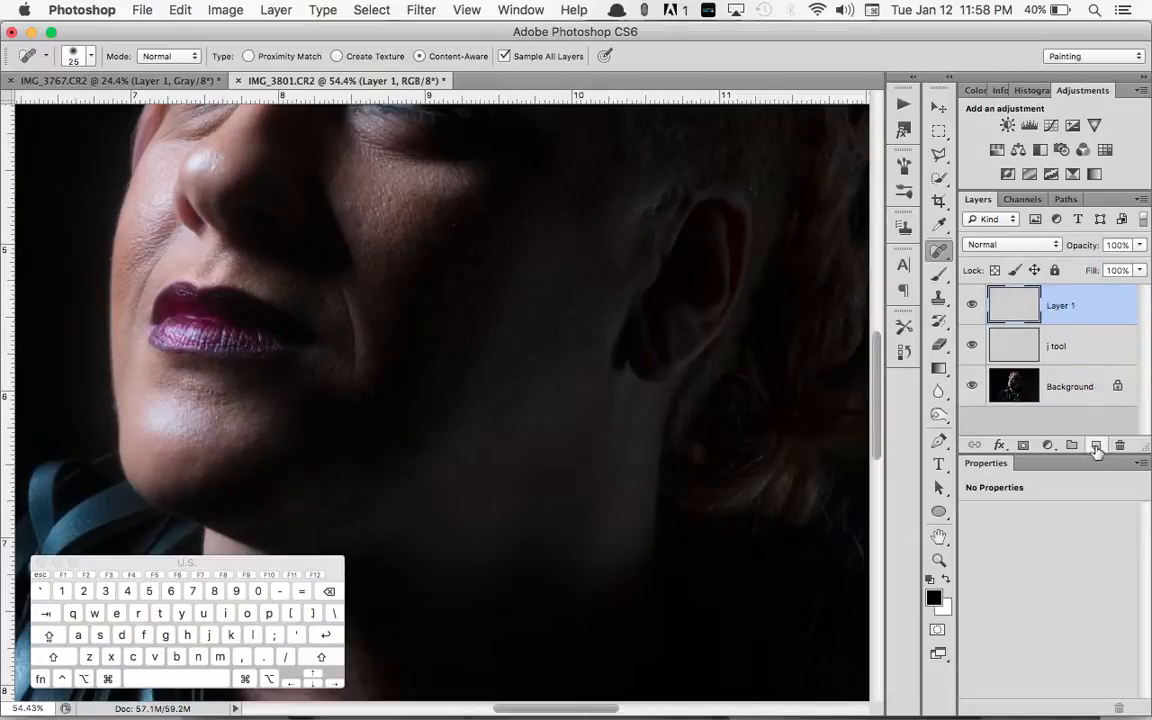
pyautogui.doubleClick(1060, 307)
pyautogui.write('eyes')
pyautogui.press('Return')
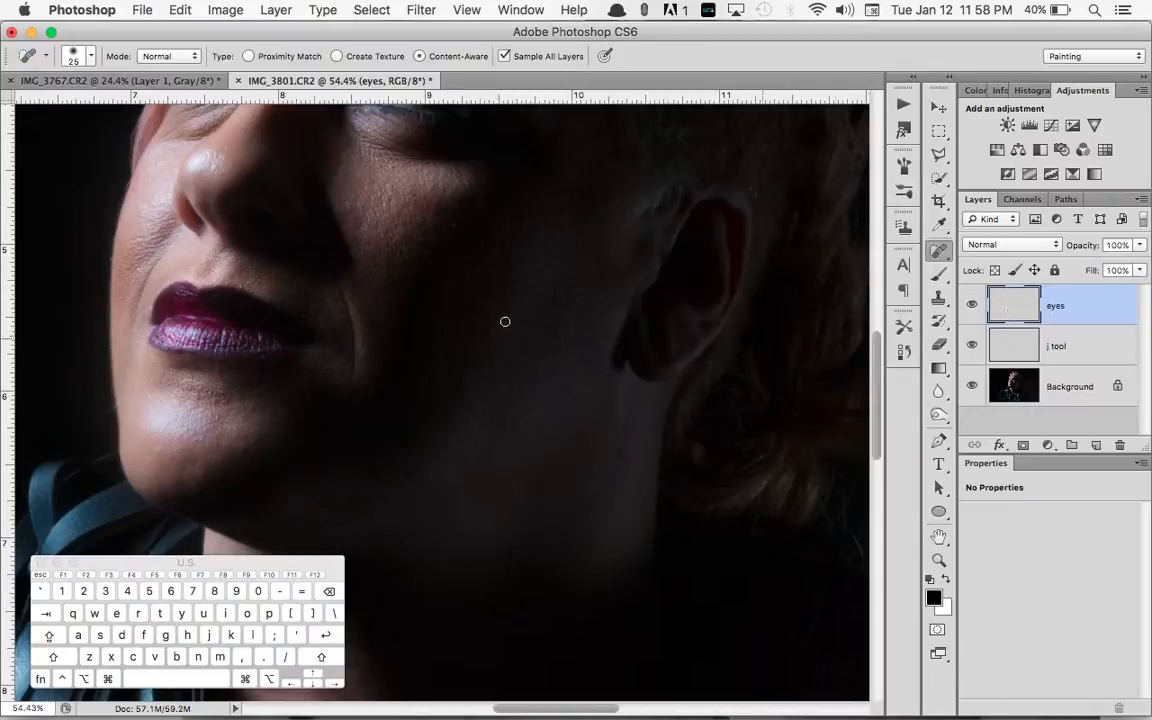
# Set the "eyes" layer's blend mode to Overlay.
pyautogui.scroll(5, 491, 311)
pyautogui.scroll(5, 492, 312)
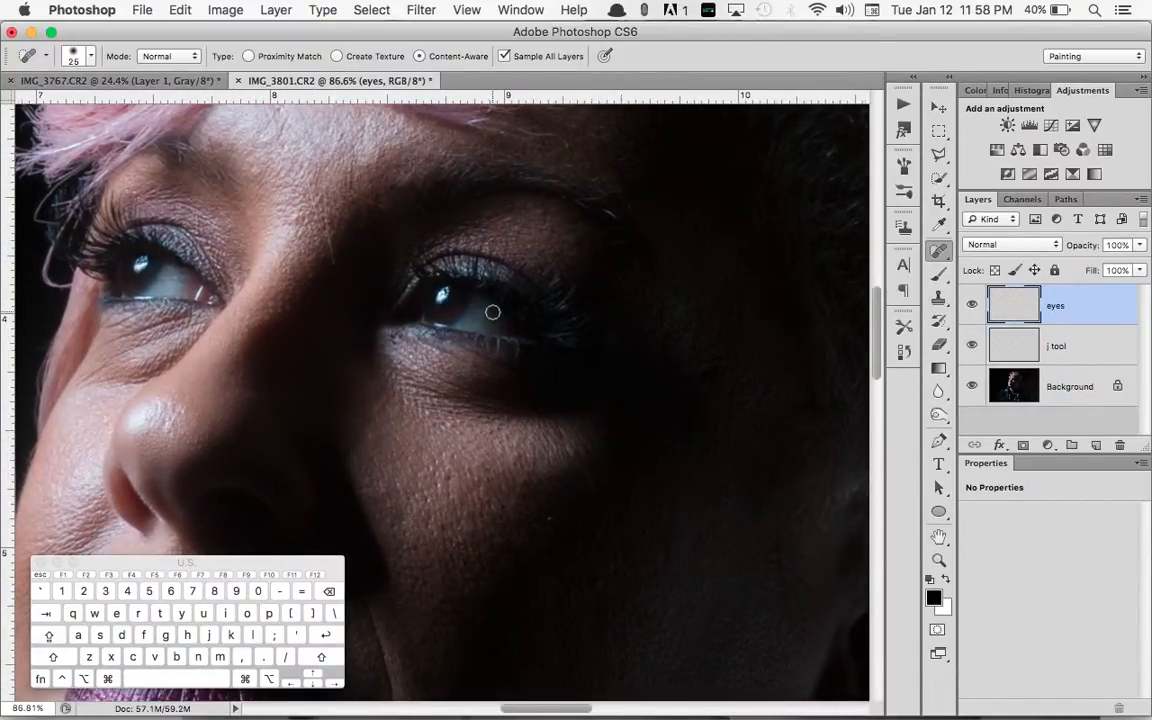
pyautogui.scroll(3, 492, 312)
pyautogui.click(1014, 350)
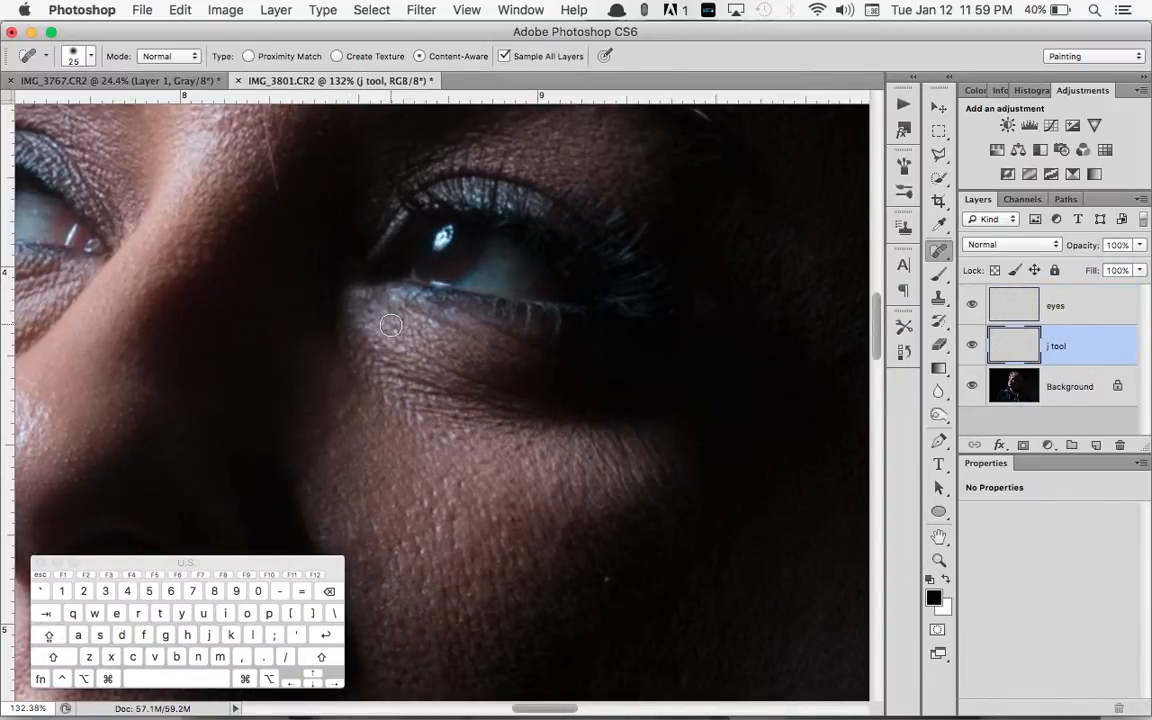
pyautogui.click(1055, 318)
pyautogui.hscroll(-5, 499, 381)
pyautogui.scroll(2, 499, 381)
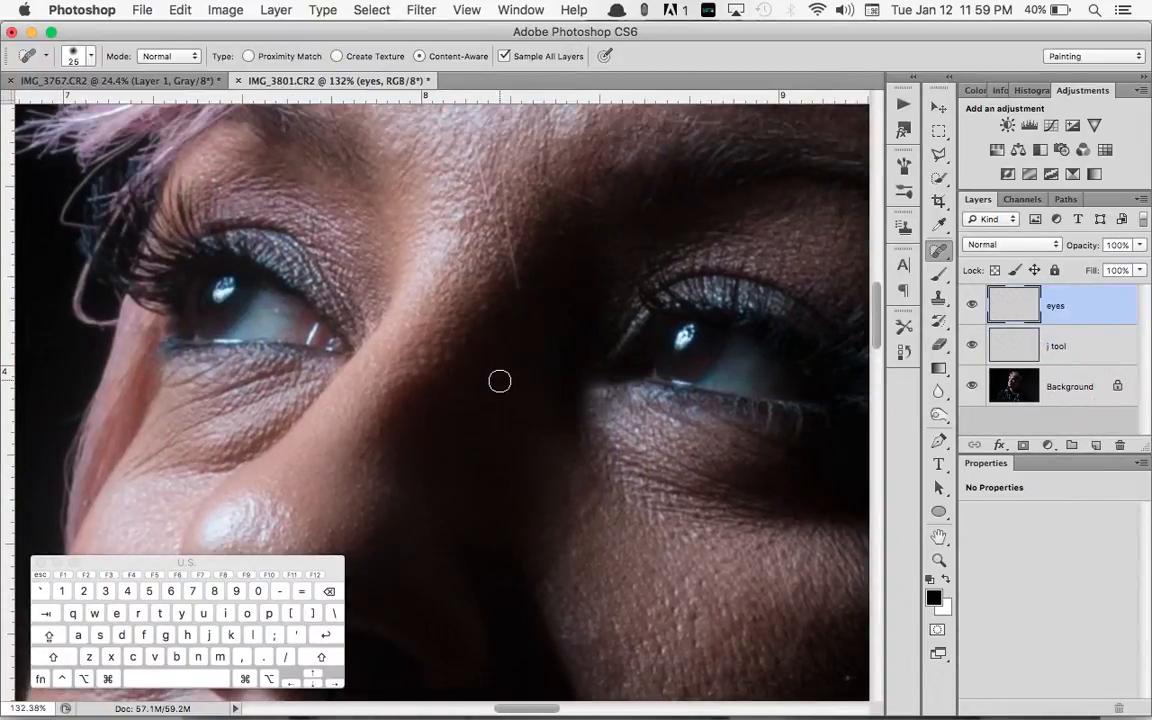
pyautogui.hscroll(2, 510, 381)
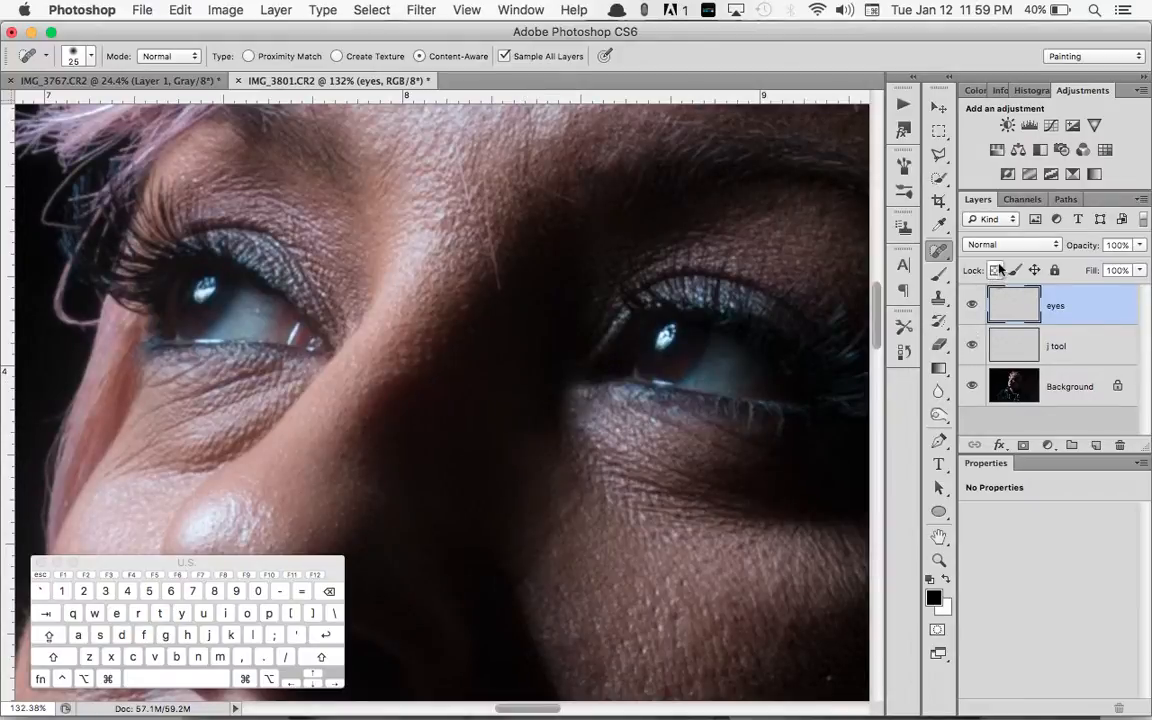
pyautogui.click(995, 244)
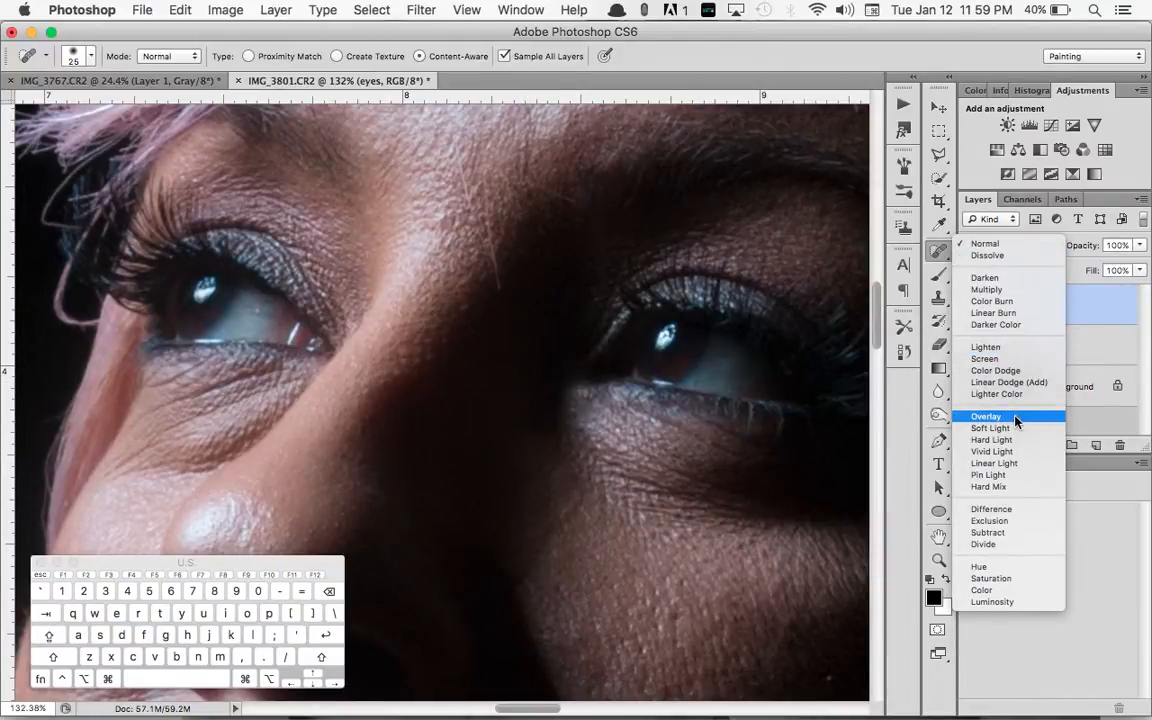
pyautogui.click(950, 414)
# Activate the Brush tool and set its opacity to 35%.
pyautogui.press('b')
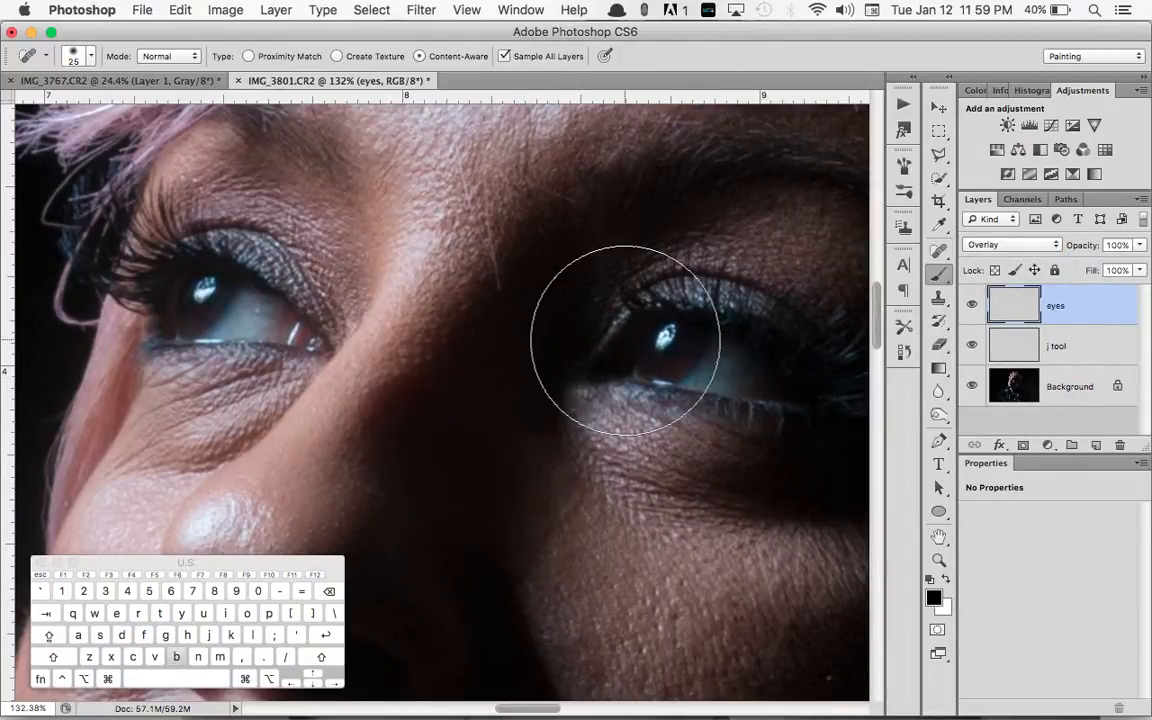
pyautogui.press('5')
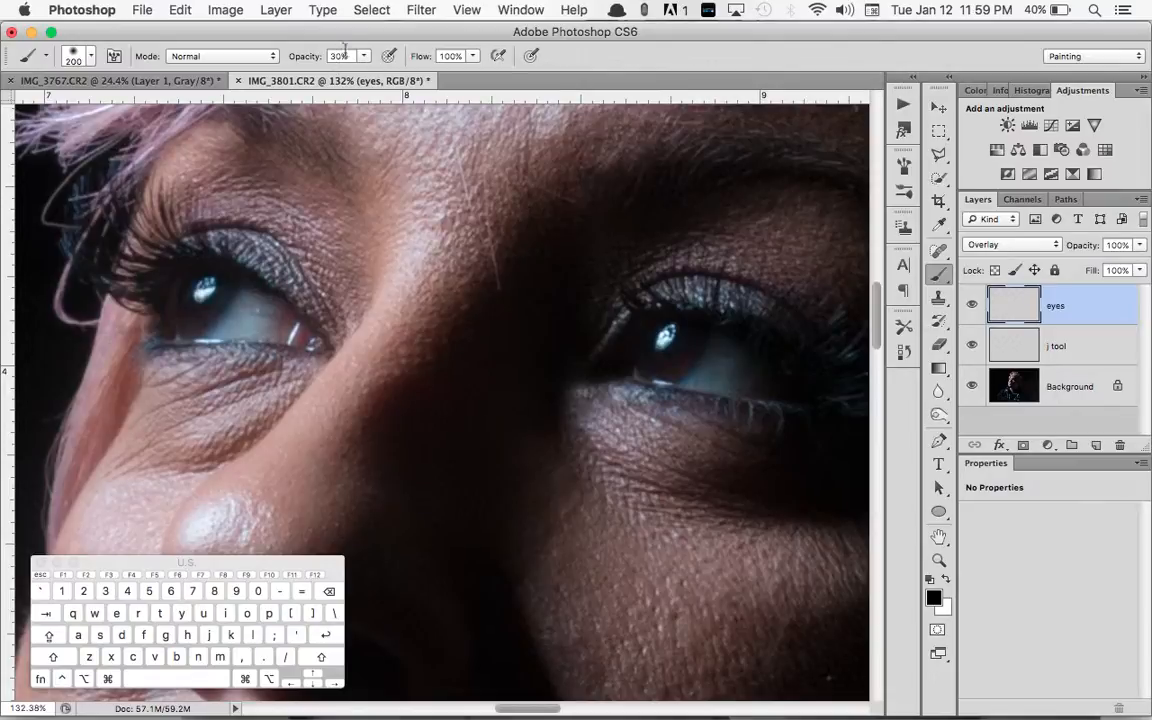
pyautogui.press('4')
pyautogui.press('3')
pyautogui.press('5')
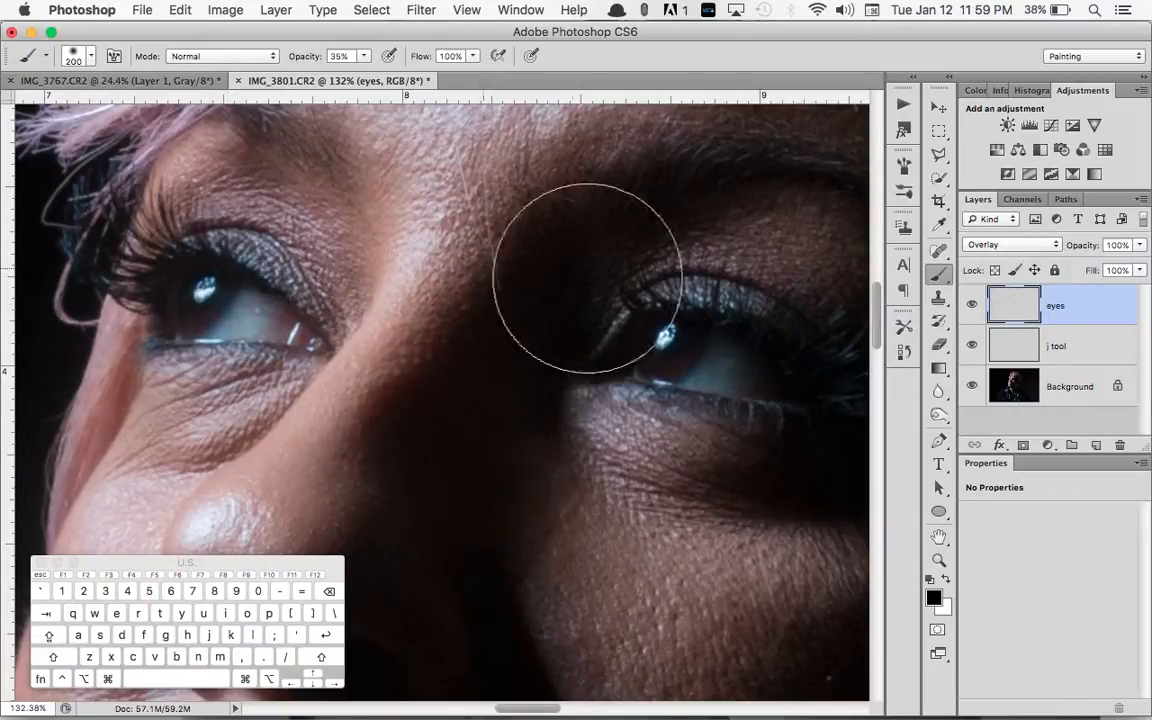
# Reduce the brush size to 35 px to suit the iris and make white the foreground colour.
pyautogui.hscroll(3, 600, 290)
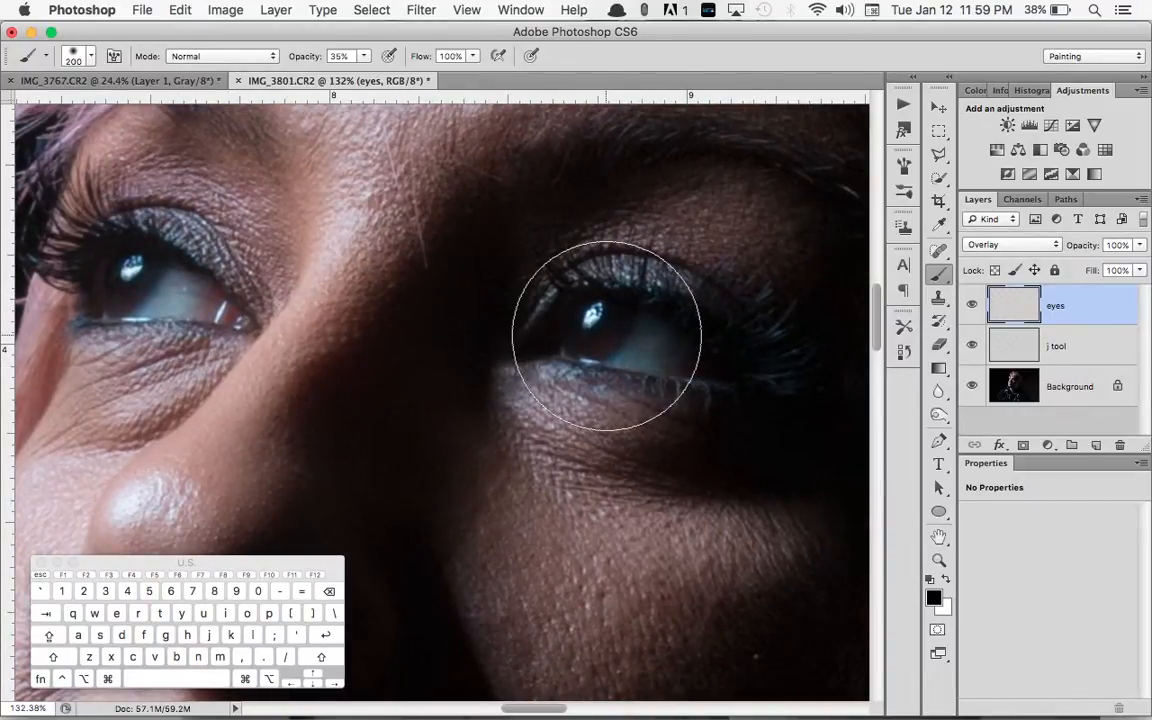
pyautogui.press('[')
pyautogui.press('[')
pyautogui.press('[')
pyautogui.press('[')
pyautogui.press('[')
pyautogui.press('[')
pyautogui.press('[')
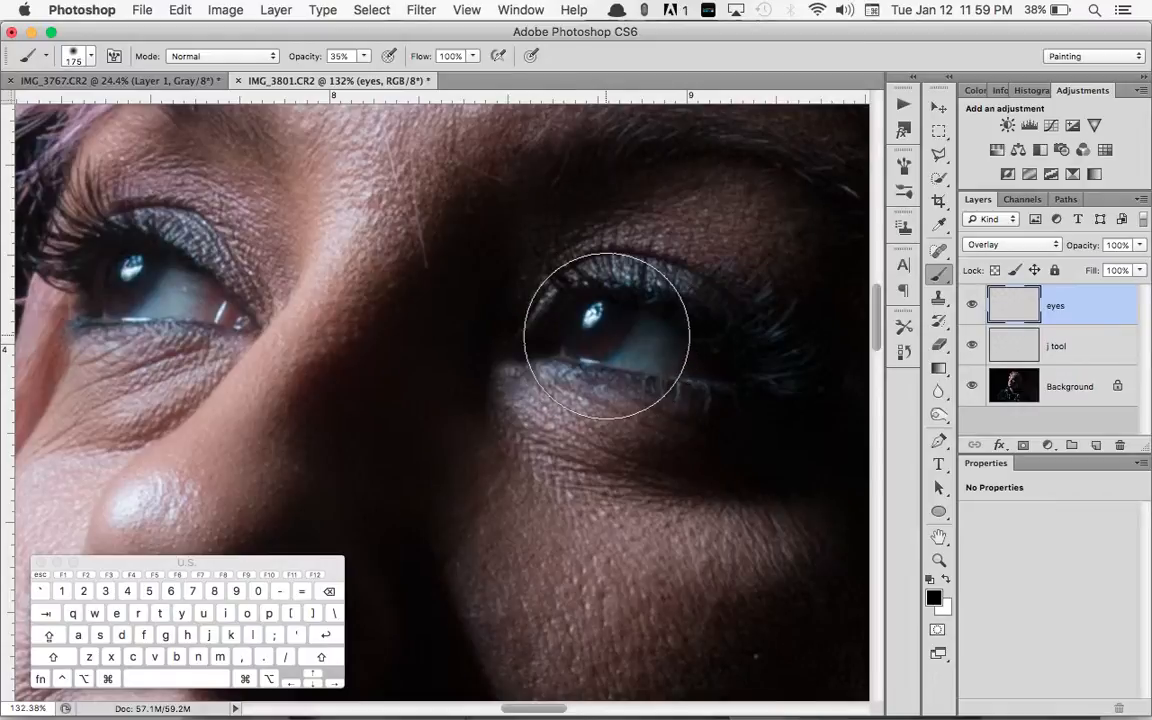
pyautogui.press('[')
pyautogui.press('[')
pyautogui.press('[')
pyautogui.press('[')
pyautogui.press('[')
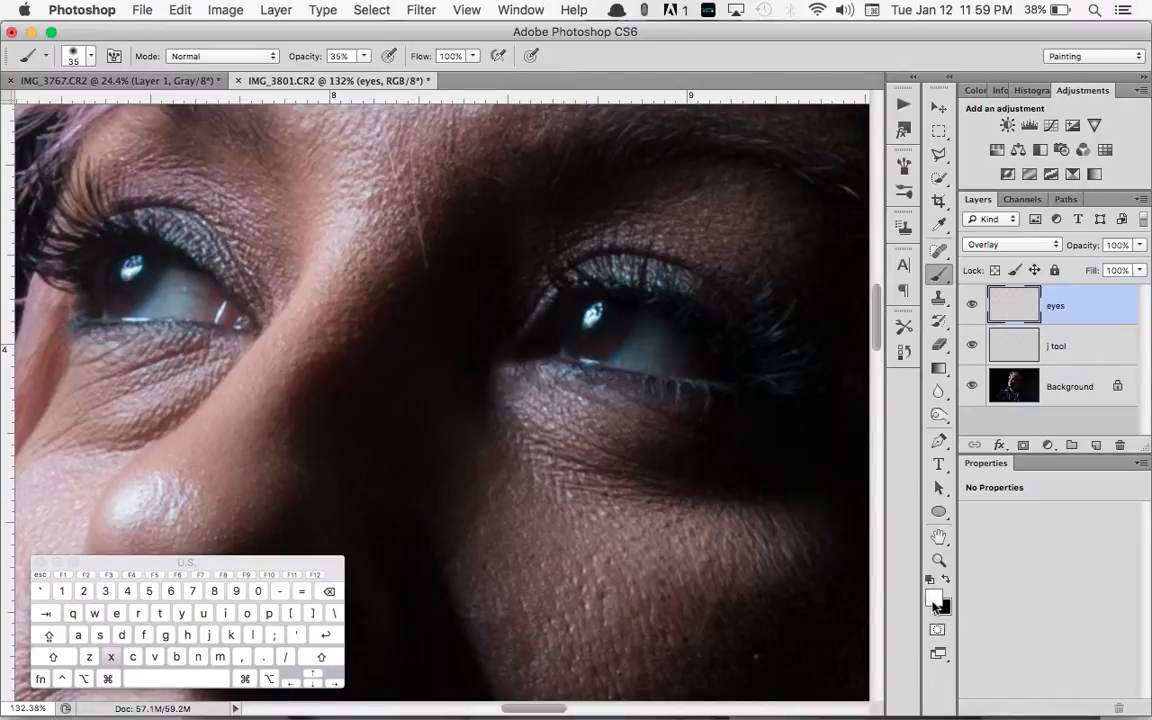
pyautogui.press('x')
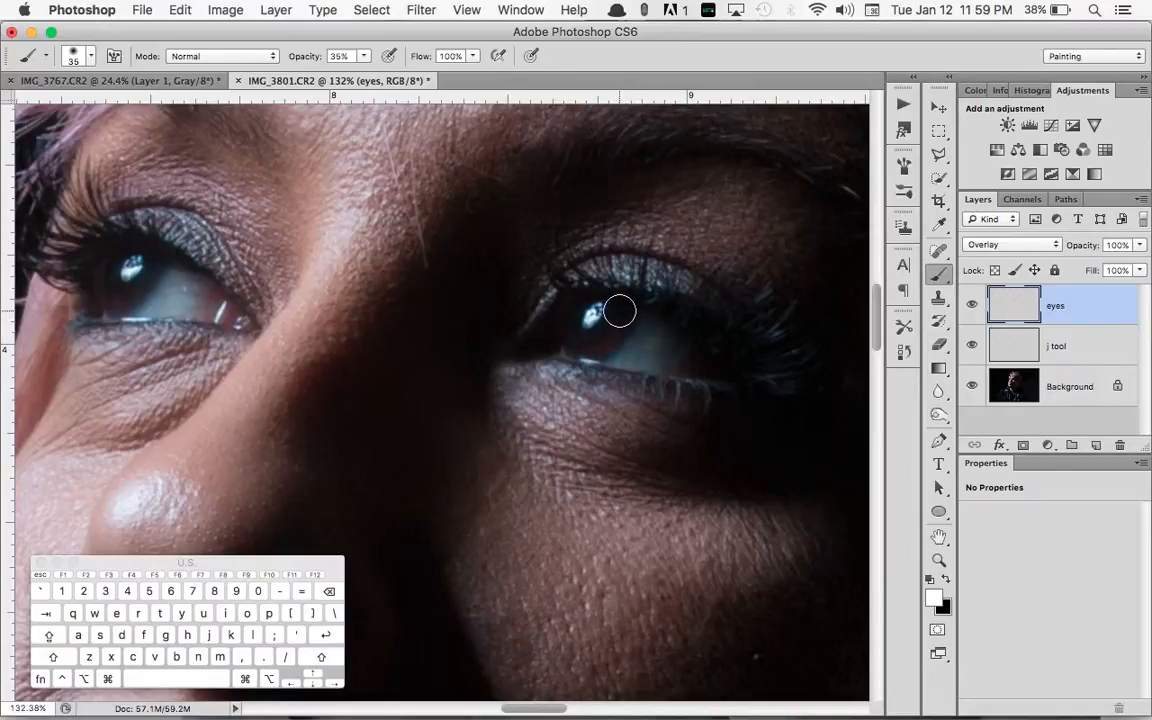
# Reduce the brush size to 25 px and paint white over the irises of both eyes on the "eyes" layer.
pyautogui.press('[')
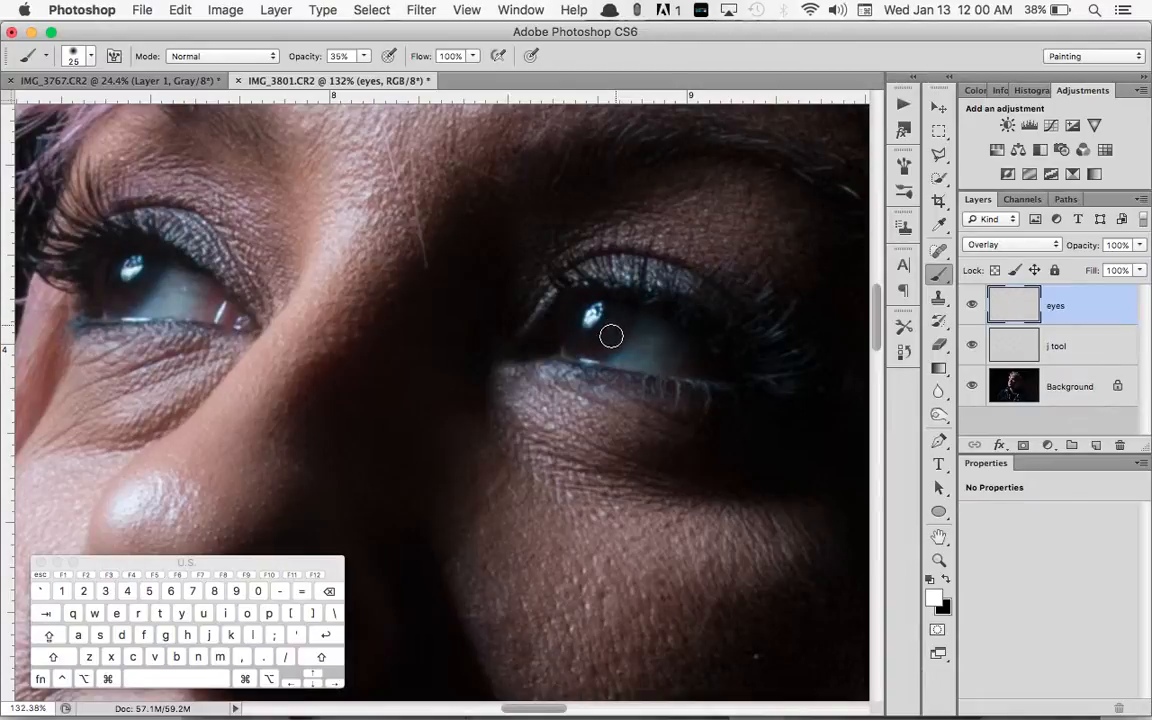
pyautogui.moveTo(564, 336); pyautogui.dragTo(564, 324)
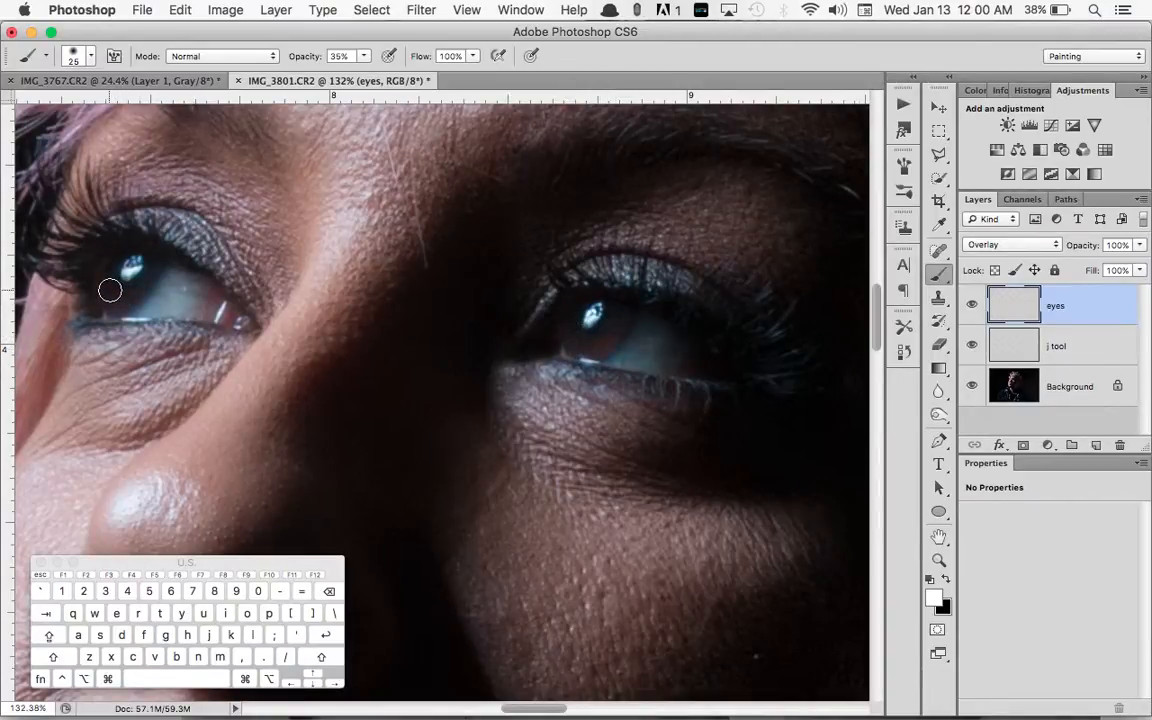
pyautogui.moveTo(110, 290)
pyautogui.mouseDown()
pyautogui.moveTo(136, 296)
pyautogui.moveTo(158, 251)
pyautogui.mouseUp()
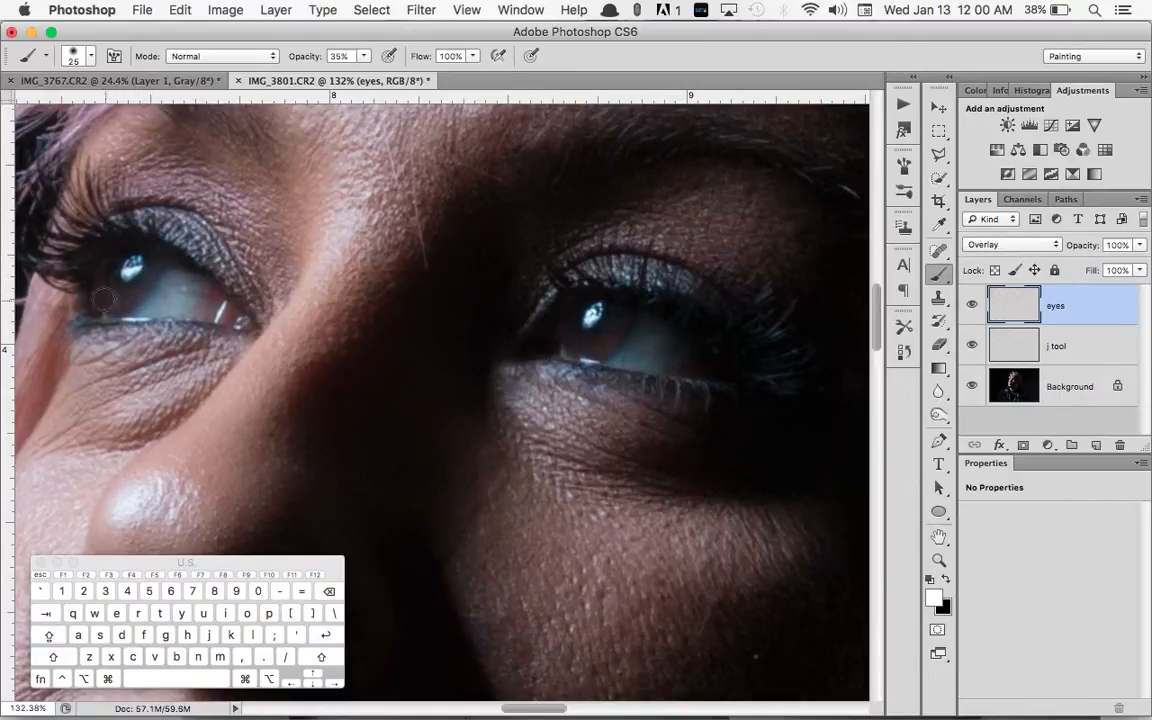
# Compare the portrait with the "eyes" layer hidden and shown, both close up and with the whole image in view.
pyautogui.click(972, 306)
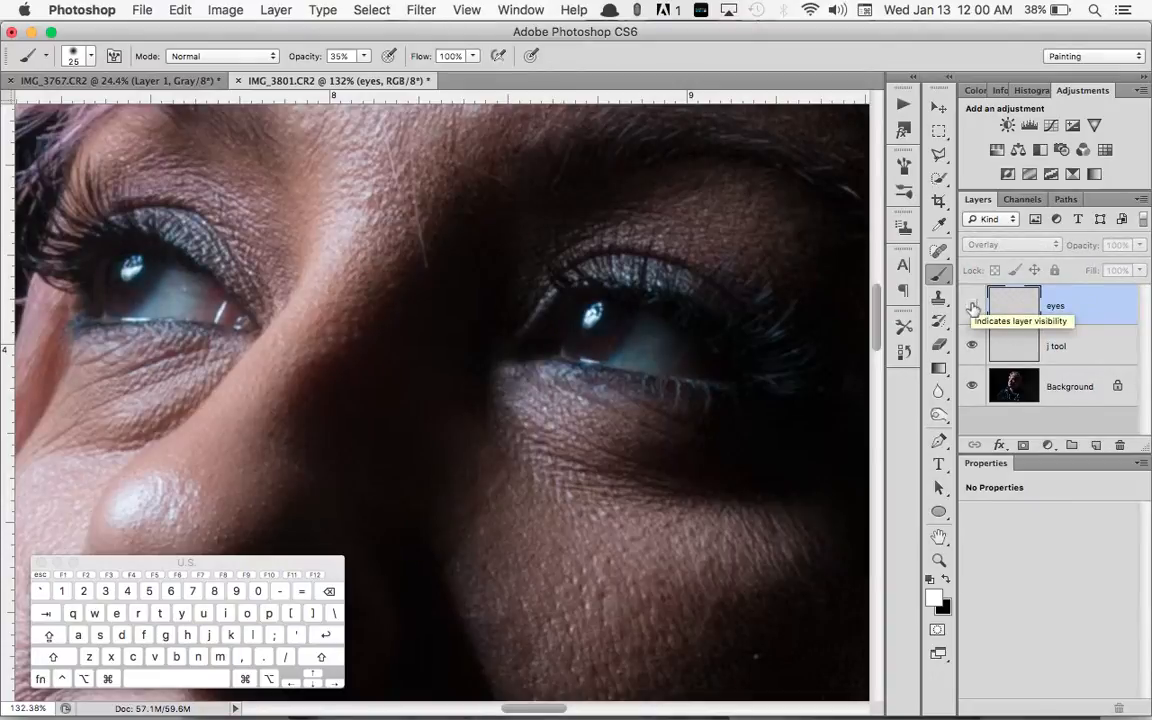
pyautogui.click(972, 306)
pyautogui.click(972, 306)
pyautogui.click(972, 306)
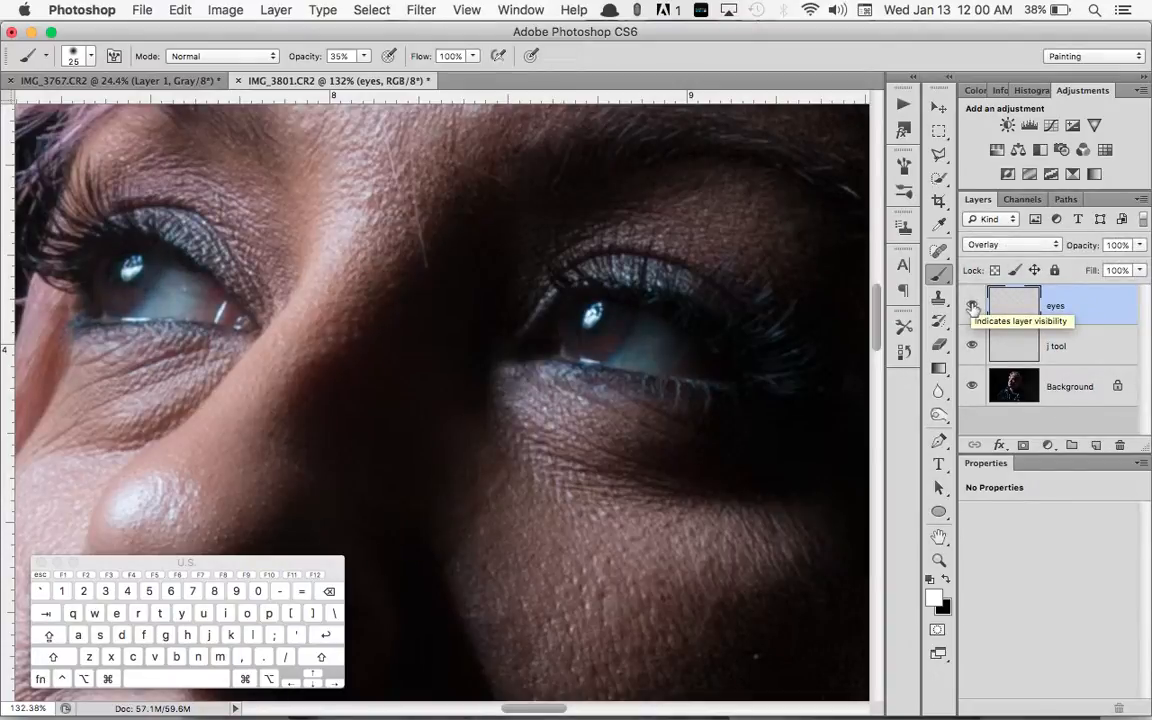
pyautogui.click(972, 306)
pyautogui.click(972, 306)
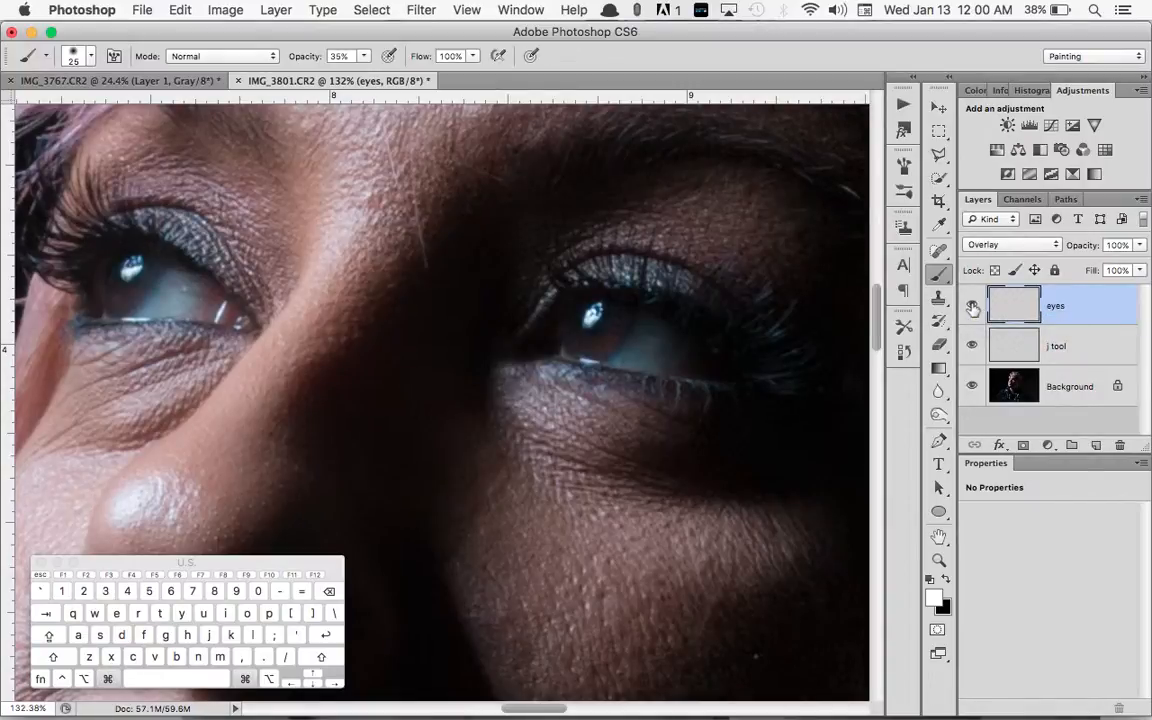
pyautogui.press('super+0')
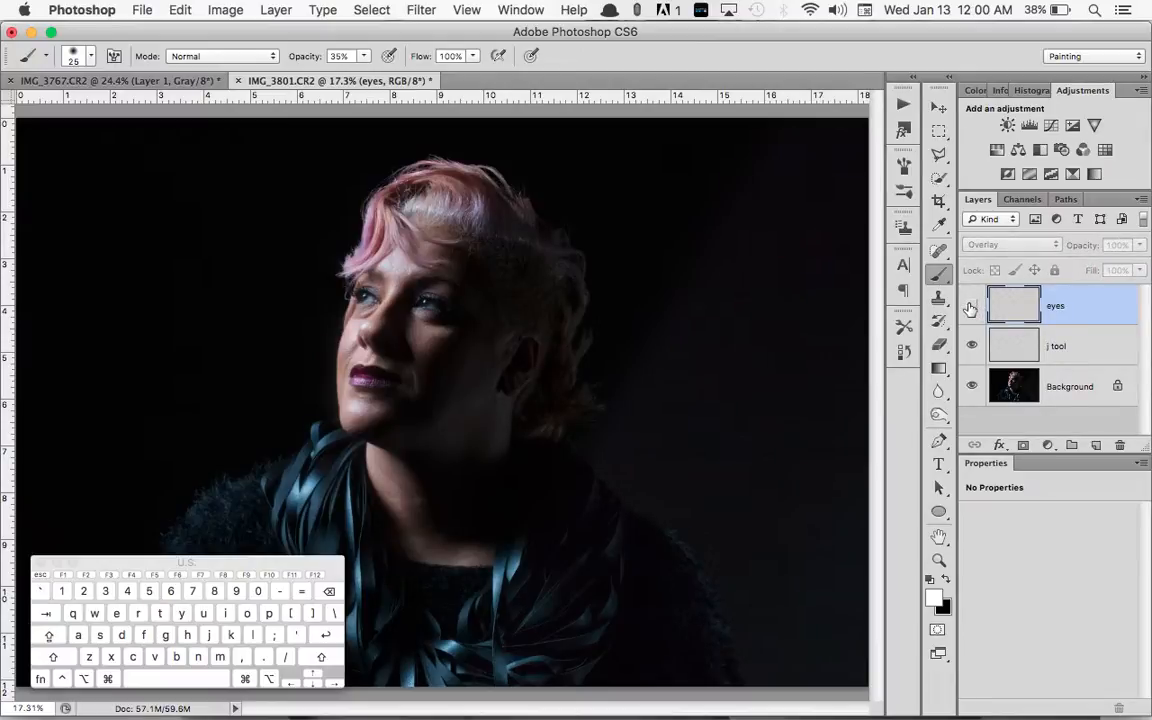
pyautogui.click(970, 307)
pyautogui.click(970, 308)
pyautogui.click(970, 308)
pyautogui.click(970, 308)
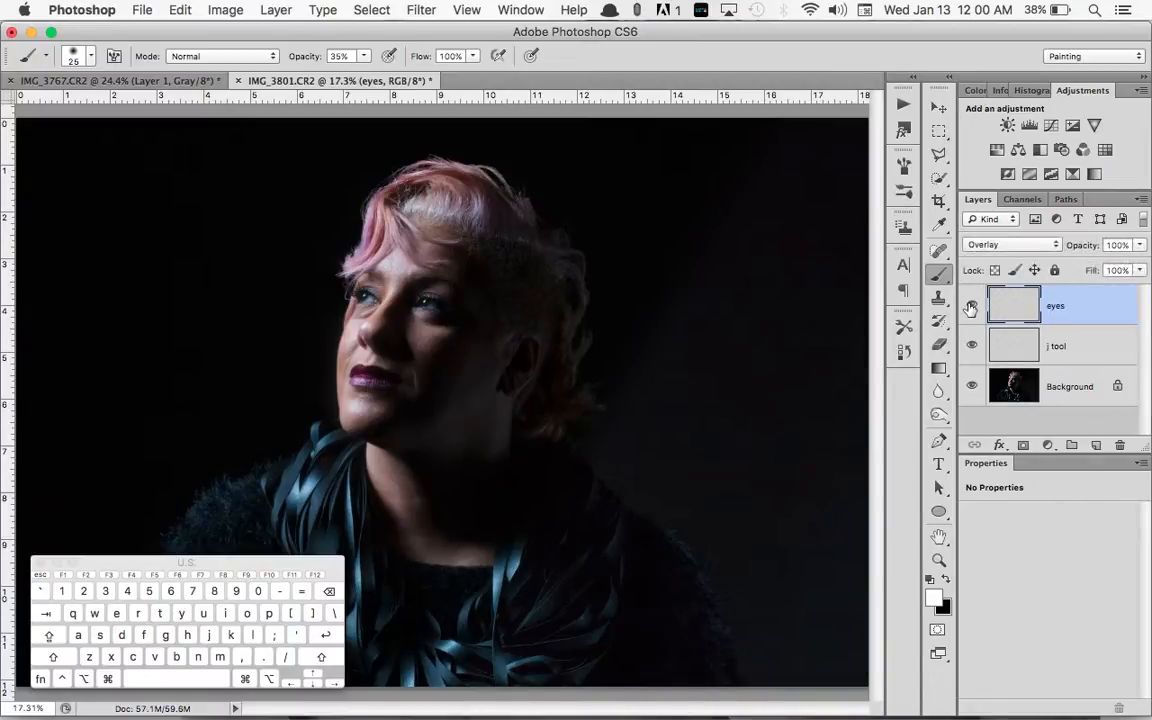
# Choose a dark green, #41792b, as the foreground colour for tinting the eyes.
pyautogui.scroll(10, 358, 271)
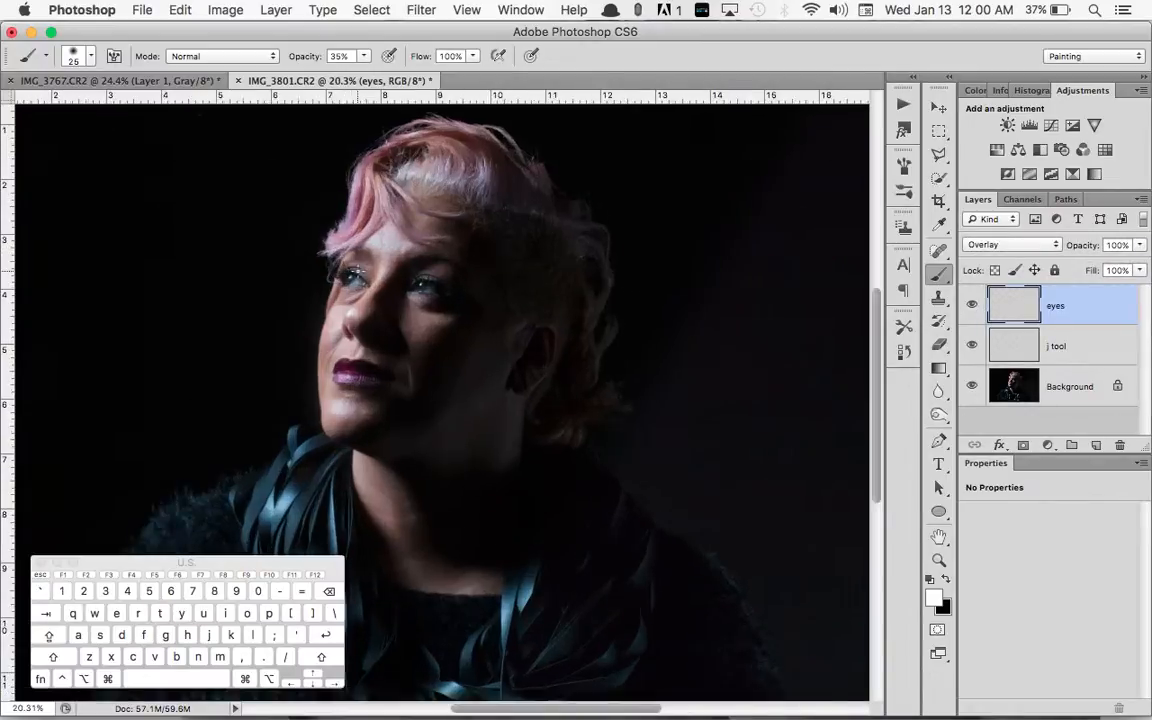
pyautogui.scroll(5, 358, 271)
pyautogui.scroll(3, 358, 271)
pyautogui.hscroll(-3, 358, 271)
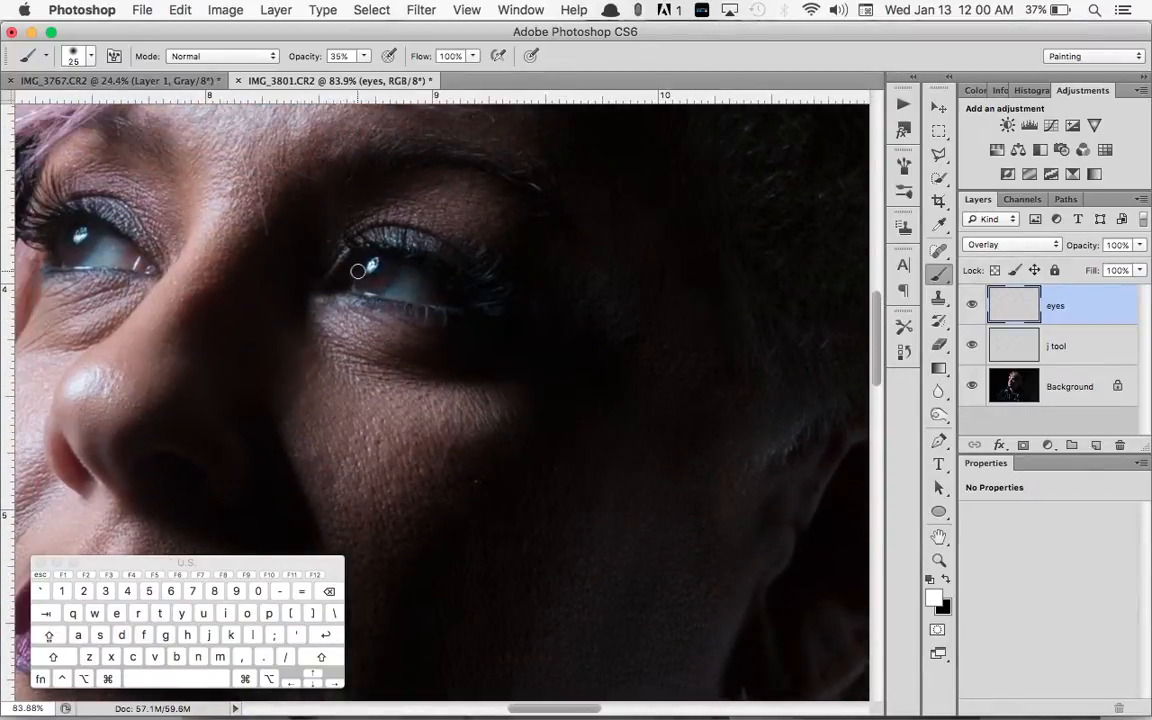
pyautogui.scroll(1, 293, 272)
pyautogui.hscroll(-1, 293, 272)
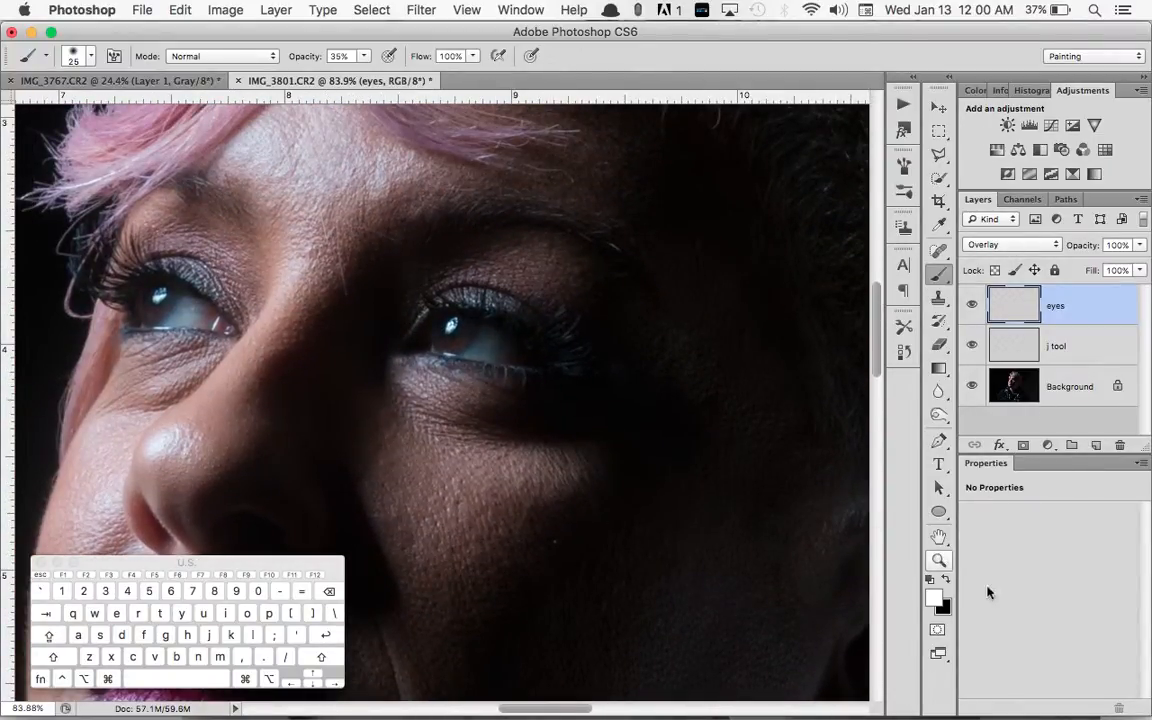
pyautogui.click(934, 599)
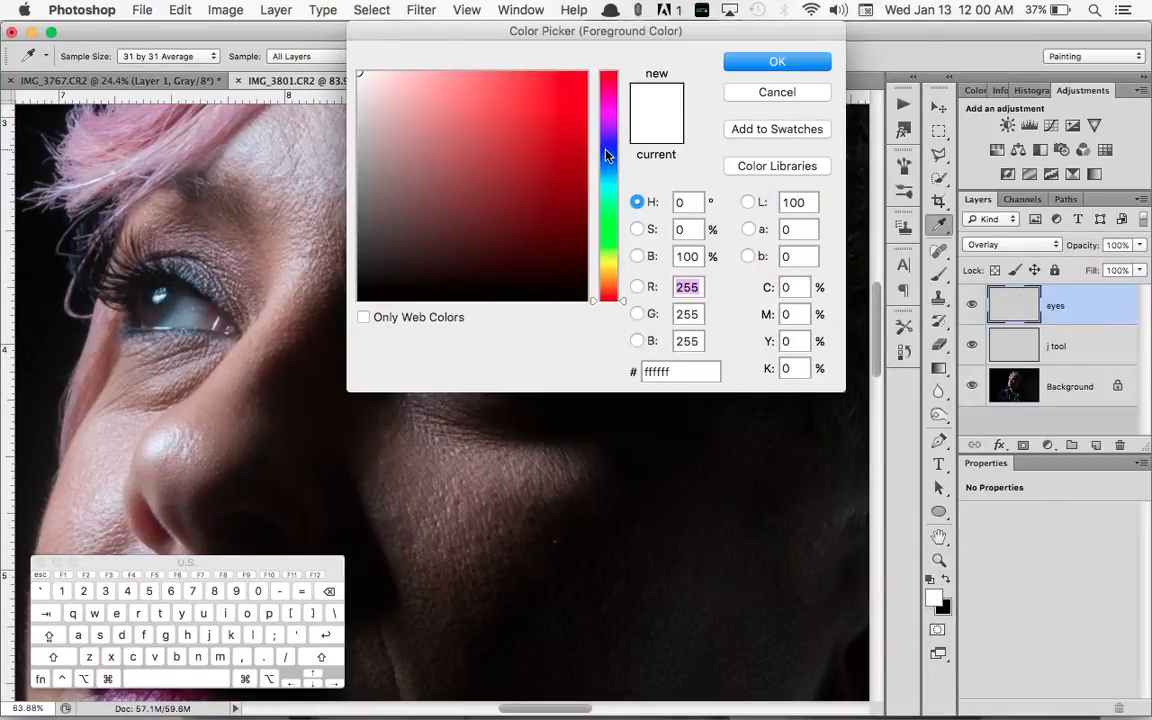
pyautogui.moveTo(611, 232)
pyautogui.mouseDown()
pyautogui.moveTo(522, 221)
pyautogui.moveTo(506, 193)
pyautogui.mouseUp()
pyautogui.click(553, 238)
pyautogui.click(777, 62)
# Paint the dark green over the irises of both eyes with the 25 px Brush tool at 35% opacity.
pyautogui.press('b')
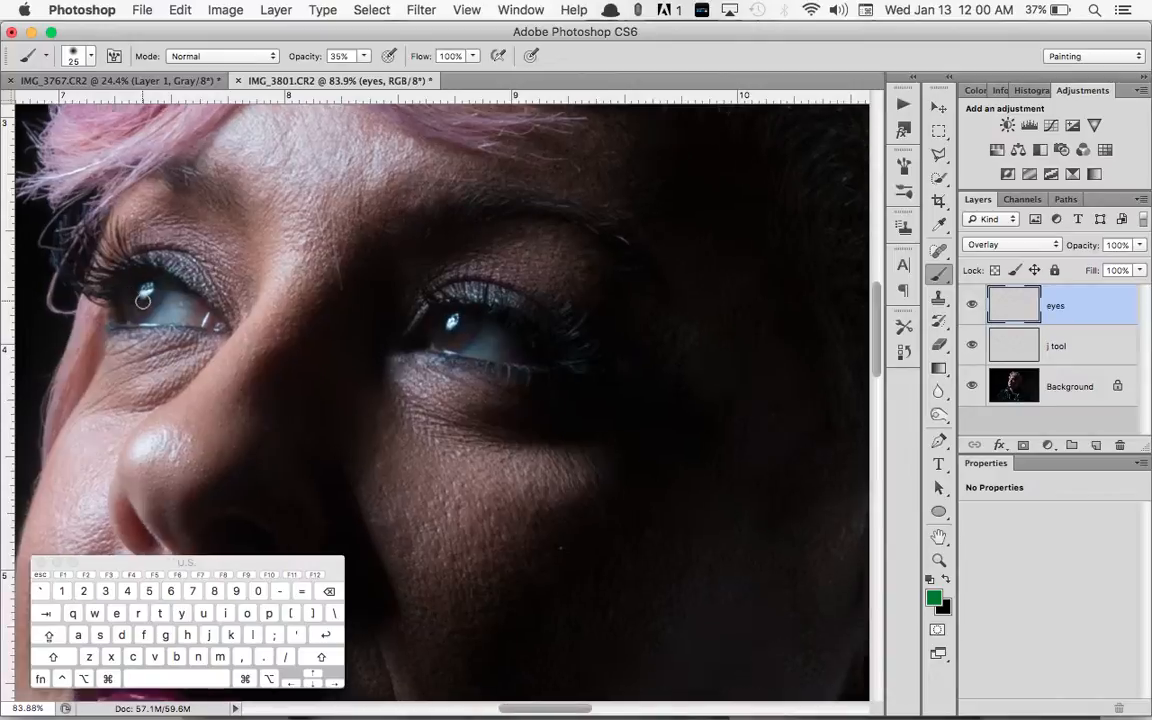
pyautogui.scroll(5, 142, 301)
pyautogui.hscroll(-6, 143, 301)
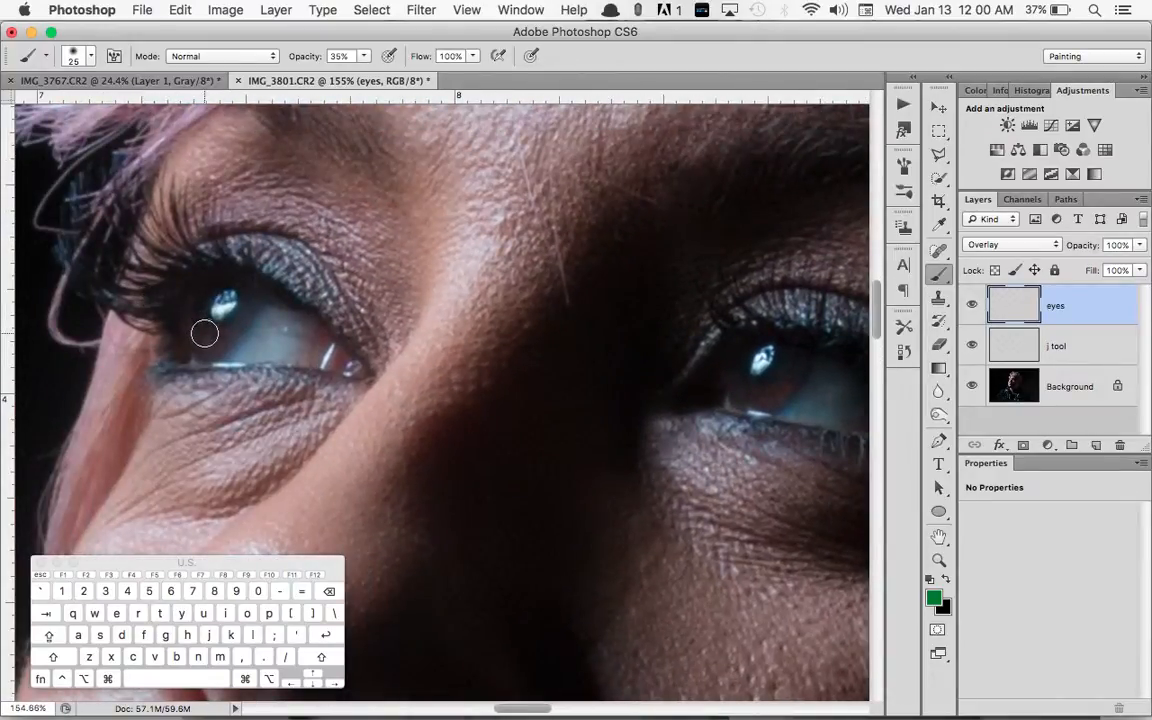
pyautogui.moveTo(199, 321)
pyautogui.mouseDown()
pyautogui.moveTo(201, 338)
pyautogui.moveTo(227, 332)
pyautogui.moveTo(259, 289)
pyautogui.mouseUp()
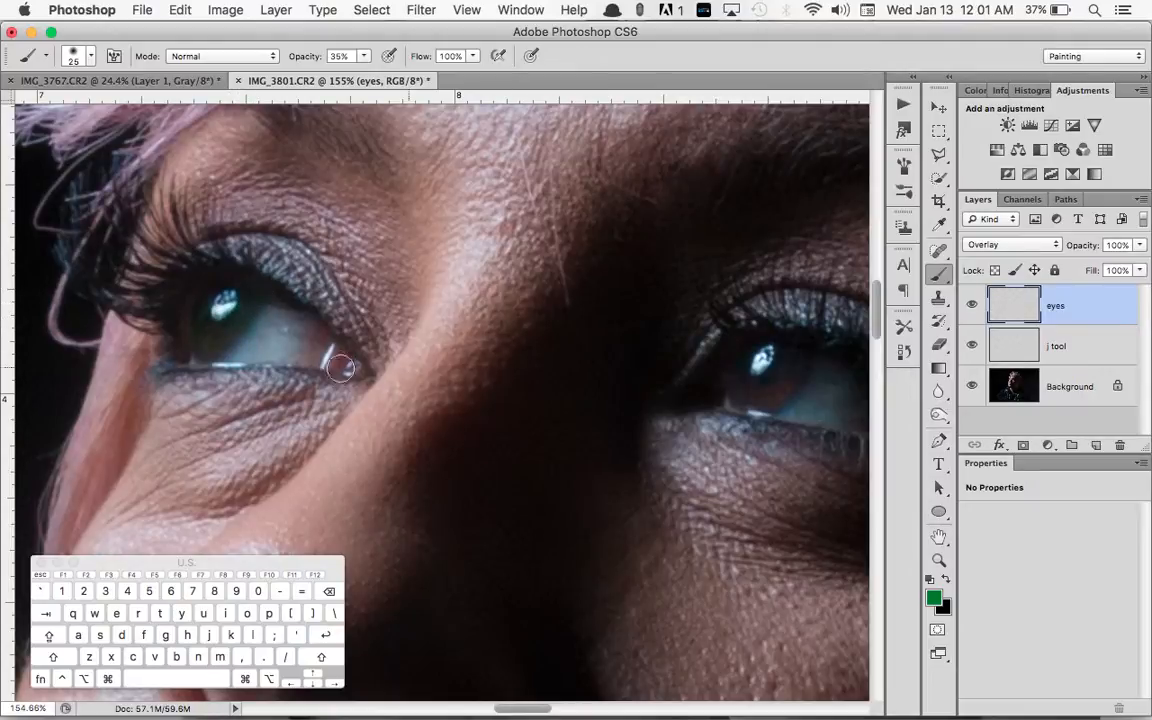
pyautogui.hscroll(3, 766, 311)
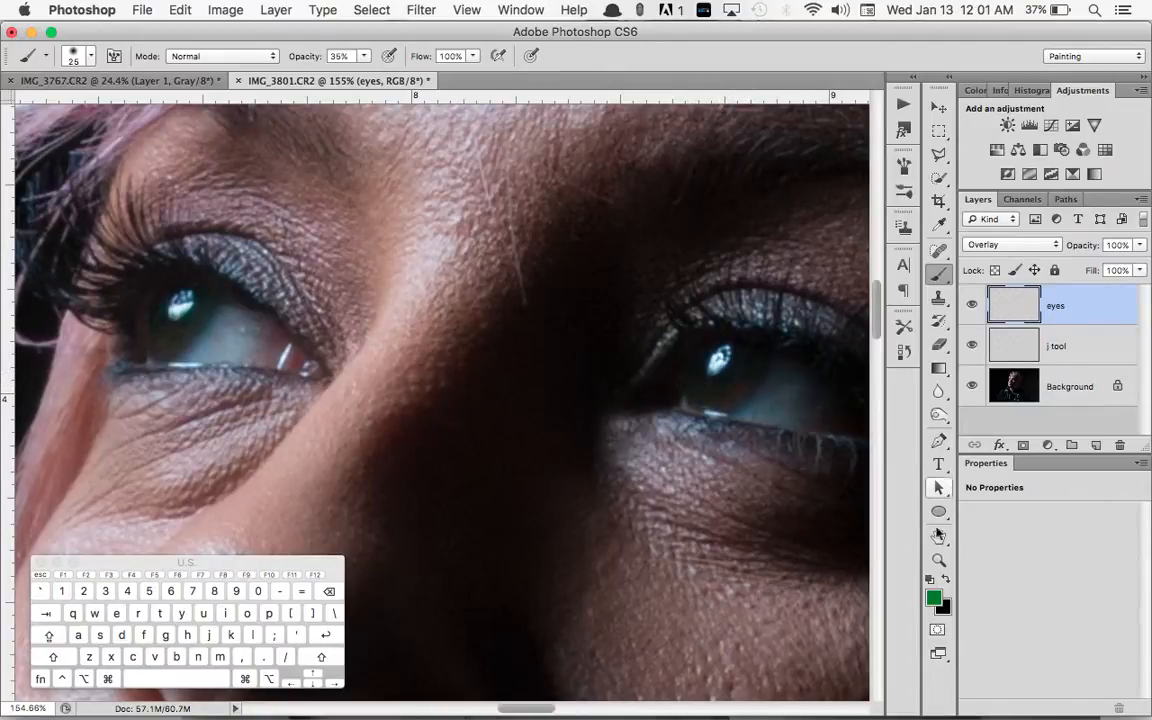
# Change the foreground colour to a brighter, more saturated green and paint it over both irises.
pyautogui.click(934, 599)
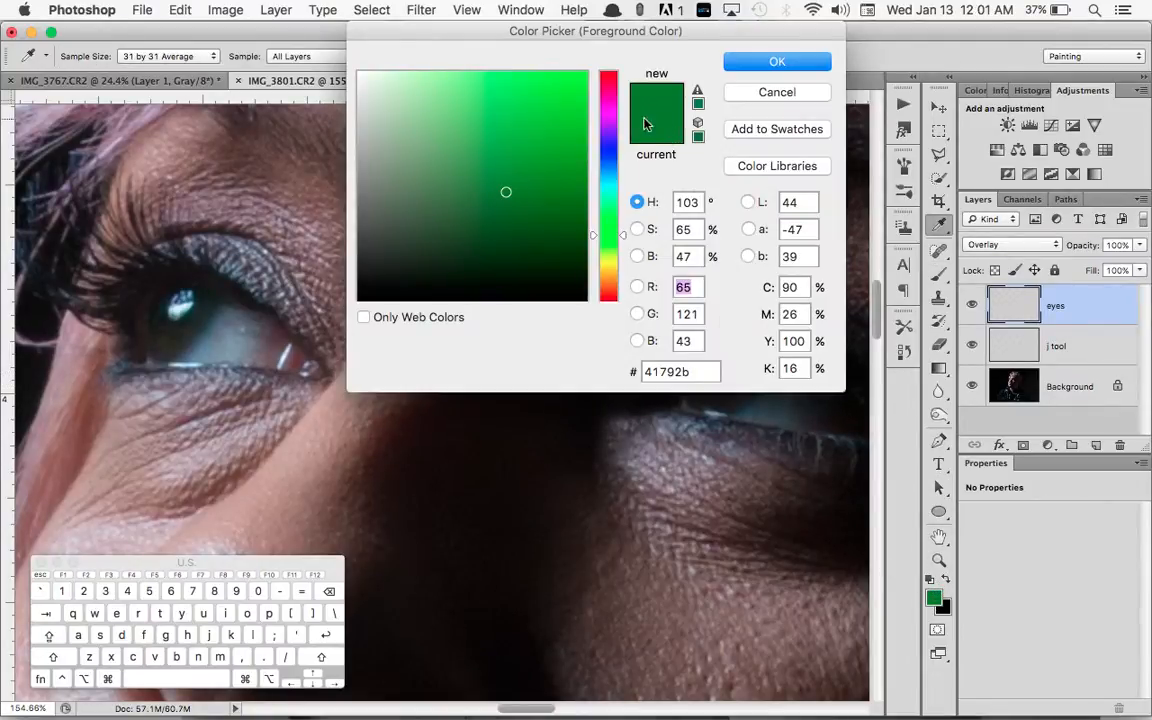
pyautogui.click(531, 104)
pyautogui.press('Return')
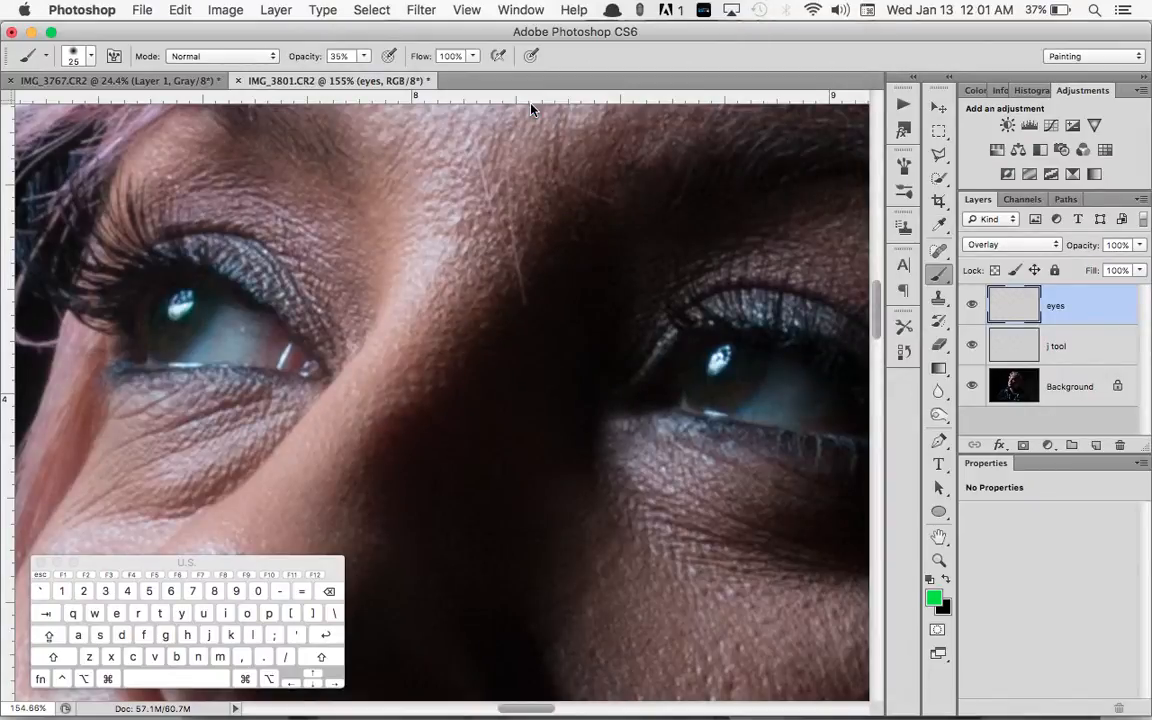
pyautogui.moveTo(737, 345)
pyautogui.mouseDown()
pyautogui.moveTo(689, 383)
pyautogui.moveTo(727, 393)
pyautogui.moveTo(753, 355)
pyautogui.mouseUp()
pyautogui.moveTo(157, 317)
pyautogui.mouseDown()
pyautogui.moveTo(185, 337)
pyautogui.moveTo(211, 298)
pyautogui.mouseUp()
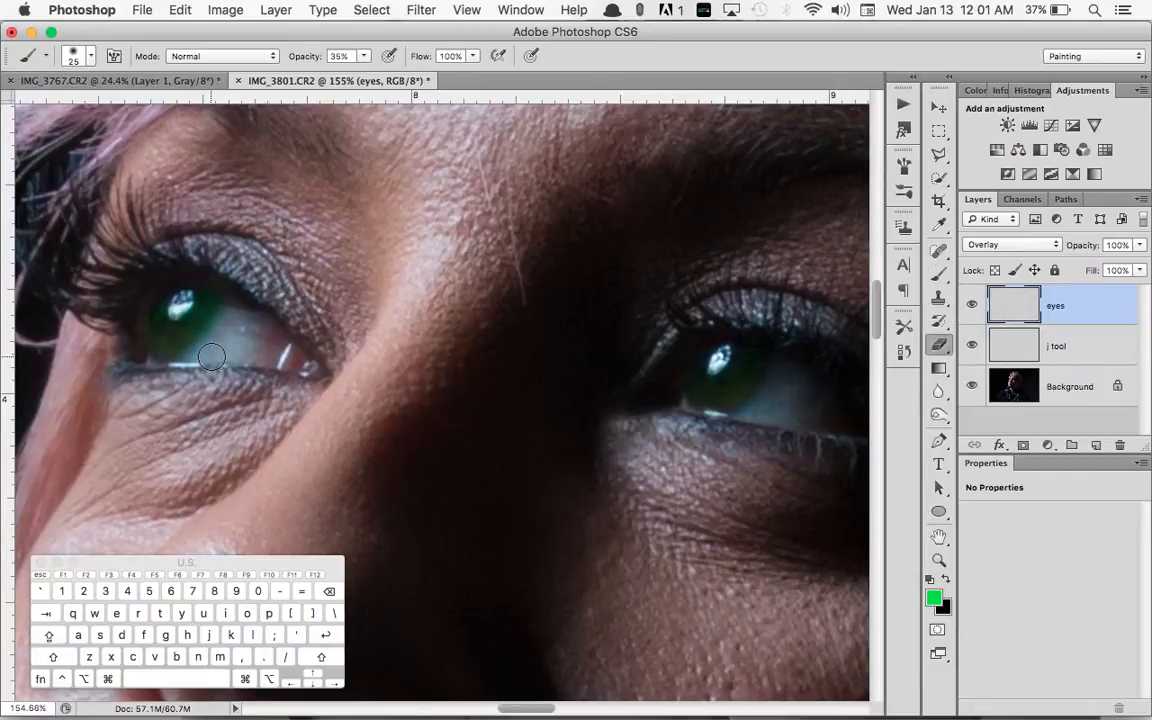
# Reduce the Eraser tool to 50 px and erase stray green from the white of the brighter-lit eye, beside the iris.
pyautogui.press('e')
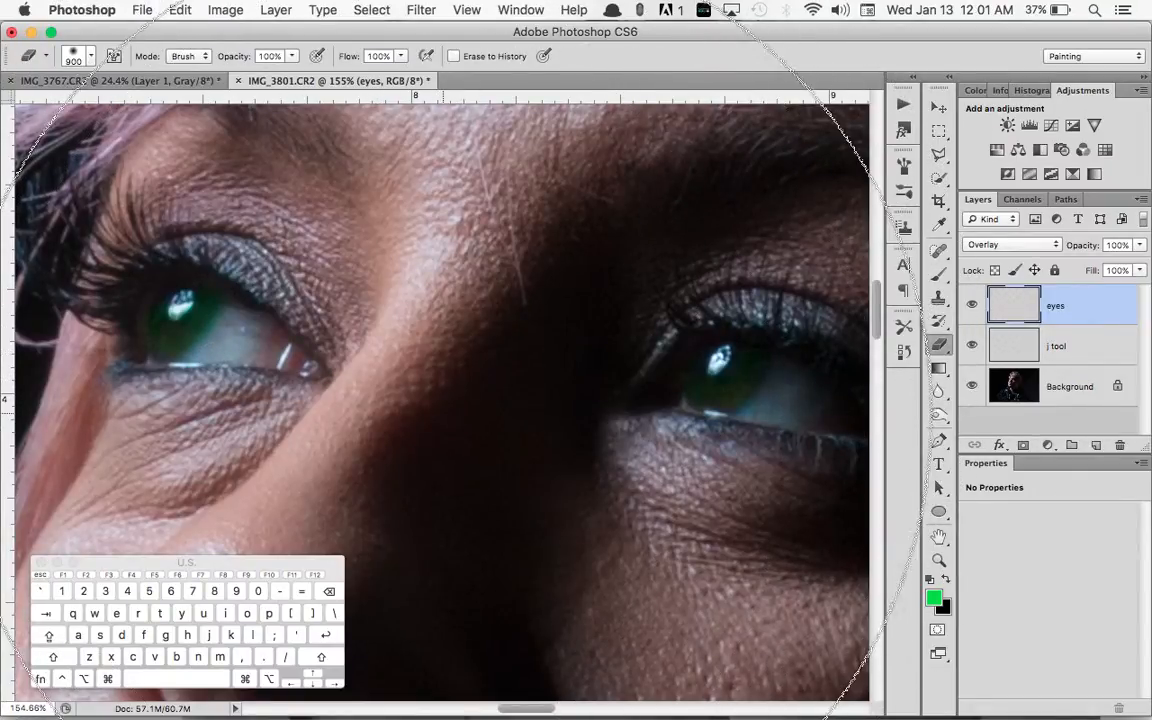
pyautogui.press('[')
pyautogui.press('[')
pyautogui.press('[')
pyautogui.press('[')
pyautogui.press('[')
pyautogui.press('[')
pyautogui.press('[')
pyautogui.press('[')
pyautogui.press('[')
pyautogui.press('[')
pyautogui.press('[')
pyautogui.press('[')
pyautogui.press('[')
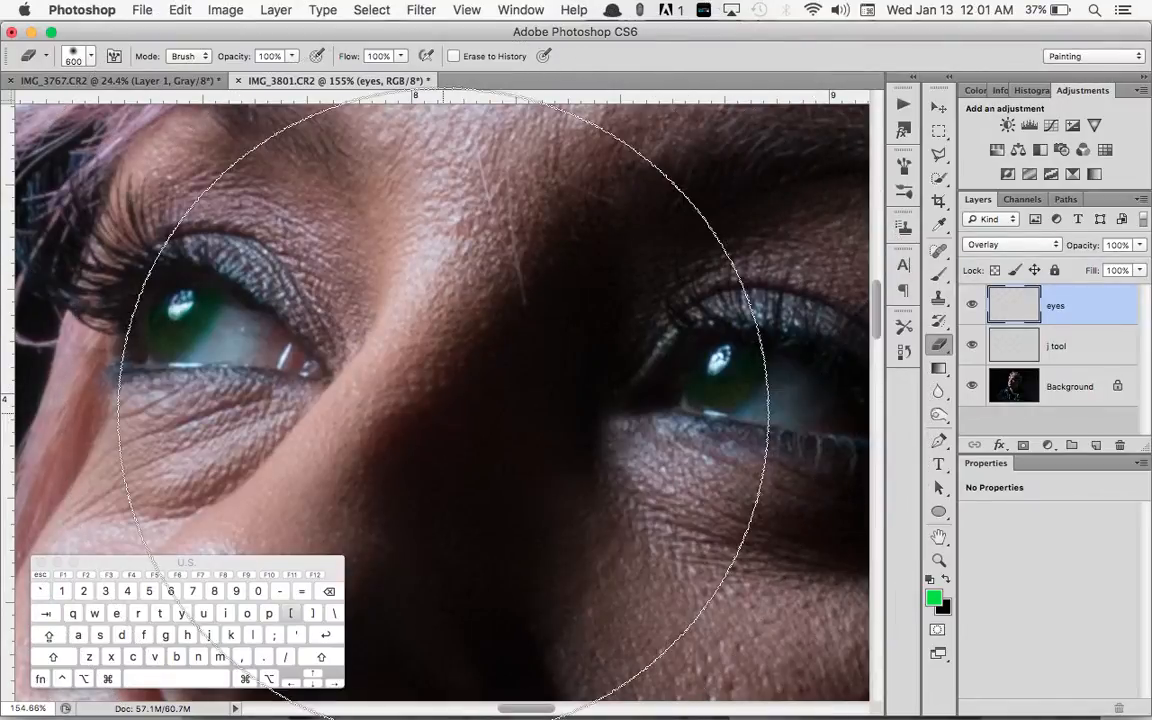
pyautogui.press('[')
pyautogui.press('[')
pyautogui.press('[')
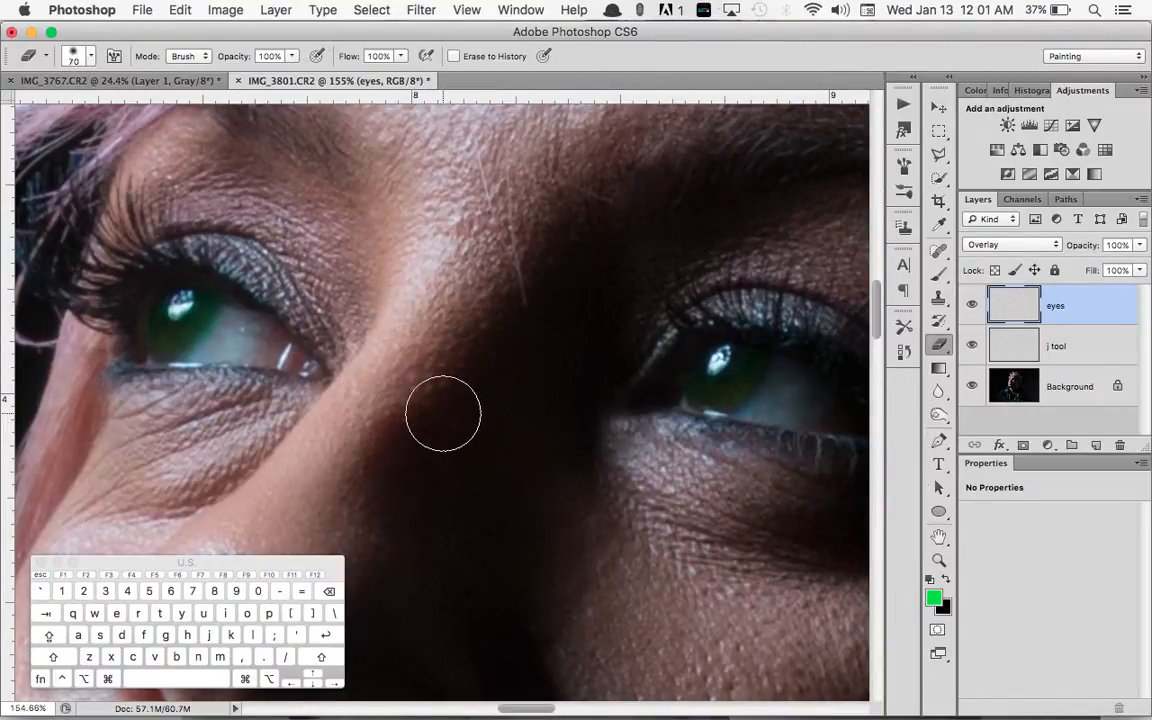
pyautogui.press('[')
pyautogui.press('[')
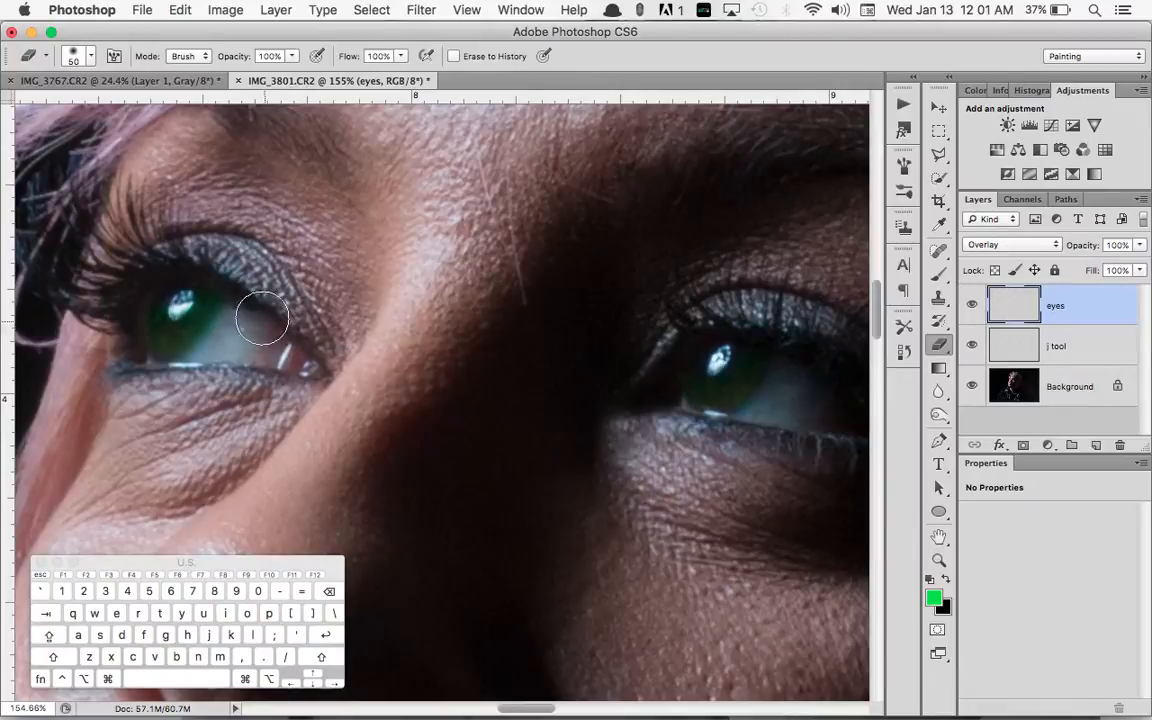
pyautogui.moveTo(250, 318)
pyautogui.mouseDown()
pyautogui.moveTo(200, 365)
pyautogui.moveTo(239, 323)
pyautogui.mouseUp()
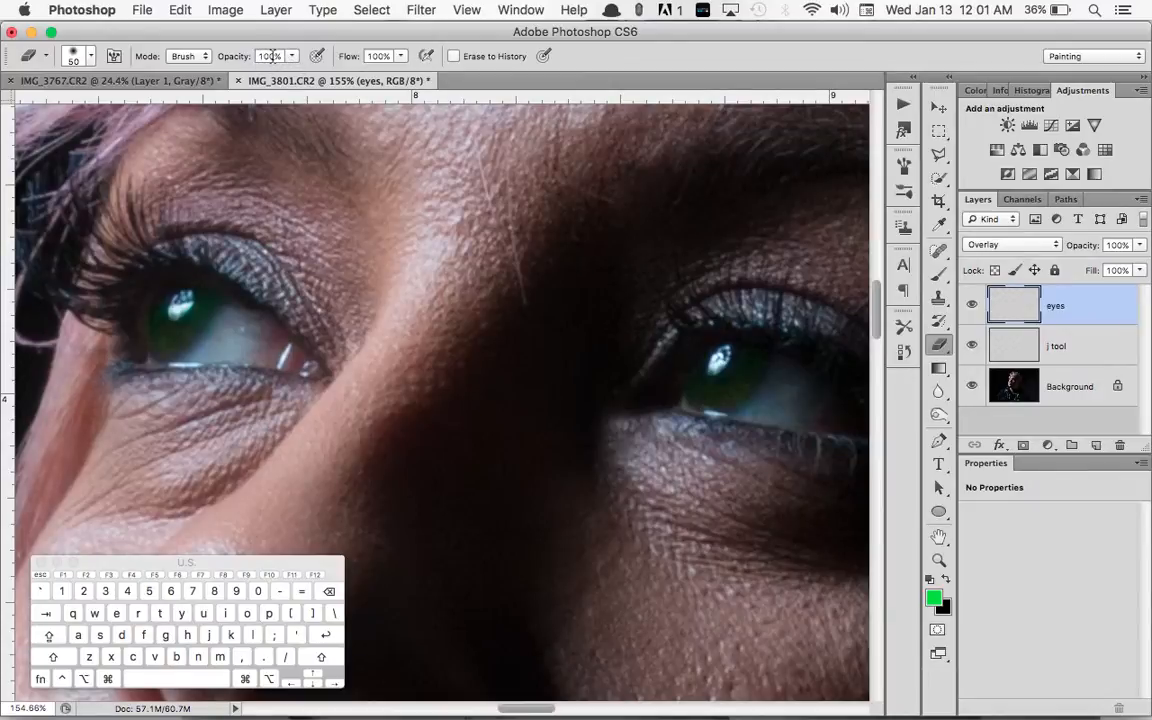
# Set the Eraser's opacity to 40% and lightly erase over the white of the brighter-lit eye towards its inner corner.
pyautogui.press('b')
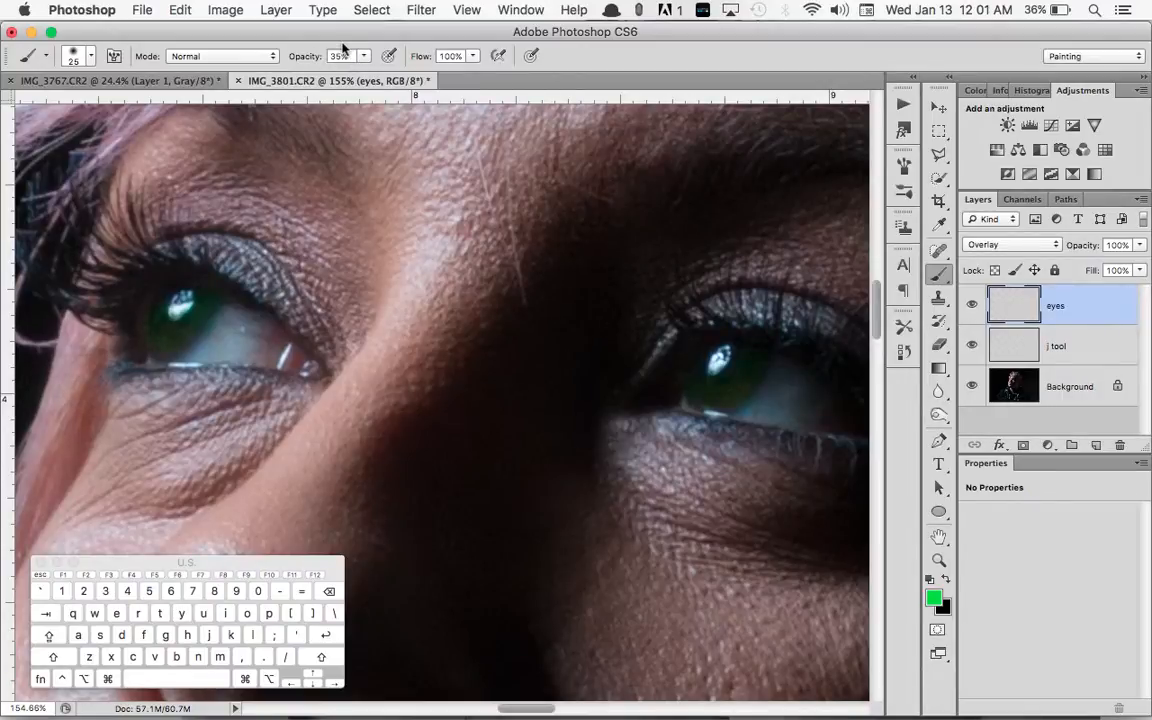
pyautogui.press('e')
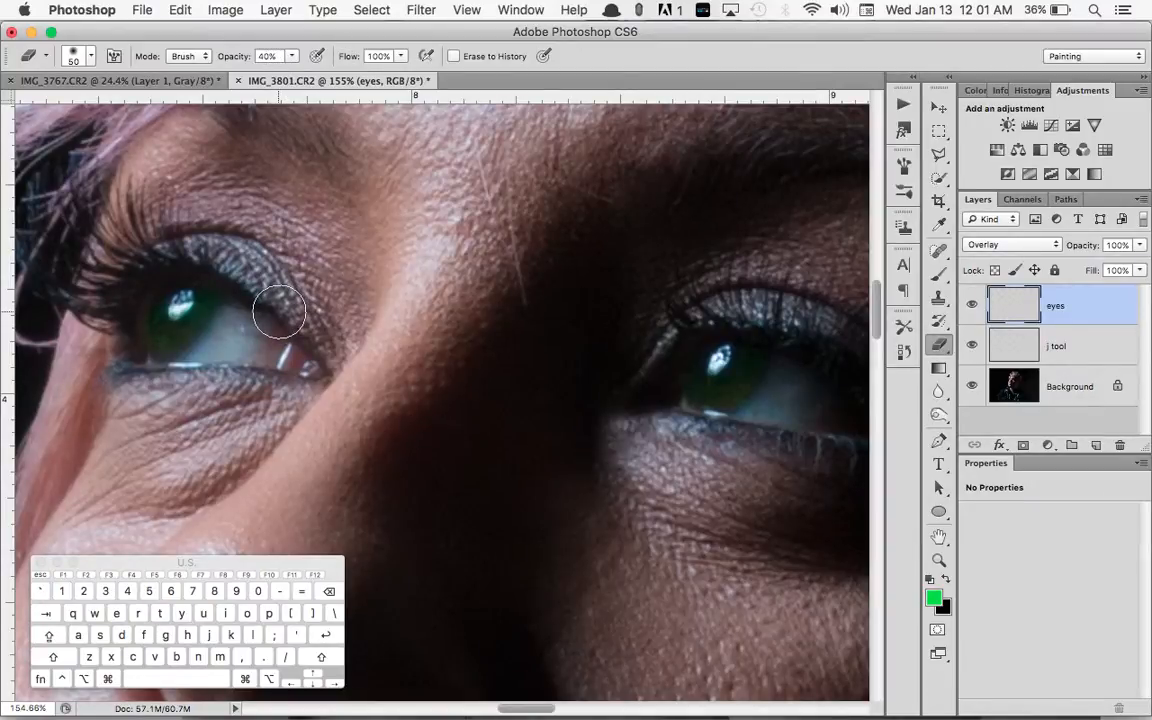
pyautogui.moveTo(279, 313); pyautogui.dragTo(285, 330)
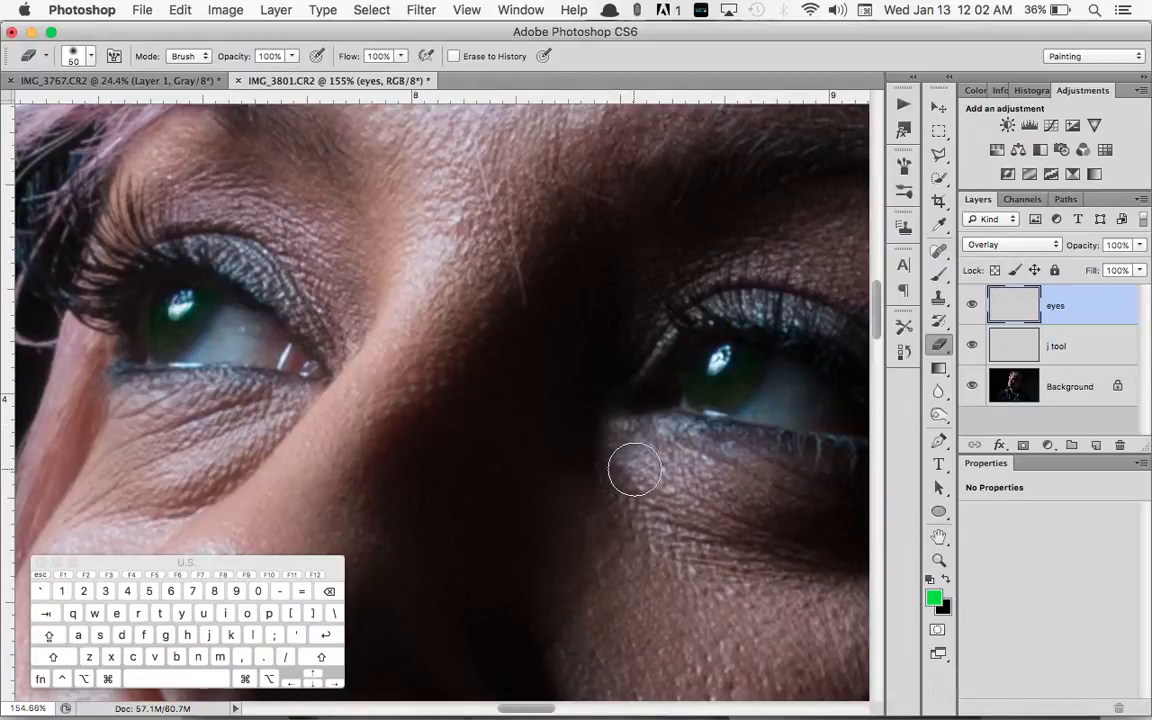
# Compare the green eyes with the "eyes" layer hidden and shown, and examine the face close up and in the whole portrait.
pyautogui.press('super+0')
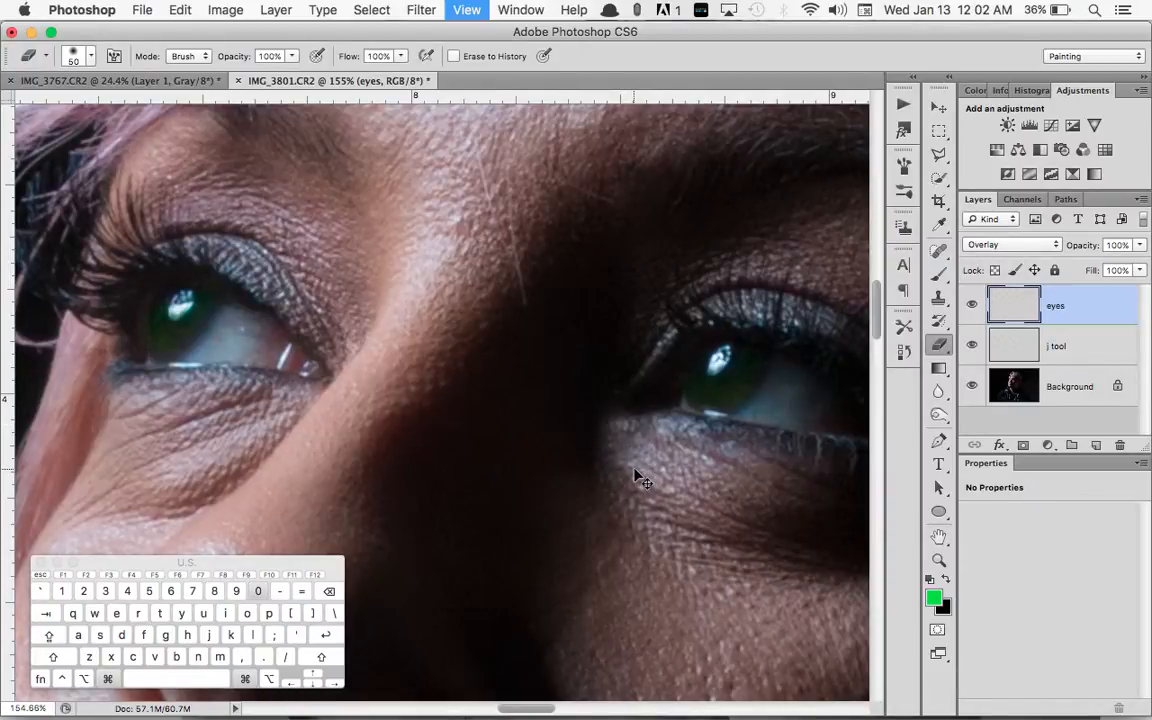
pyautogui.click(973, 305)
pyautogui.click(973, 305)
pyautogui.scroll(5, 548, 360)
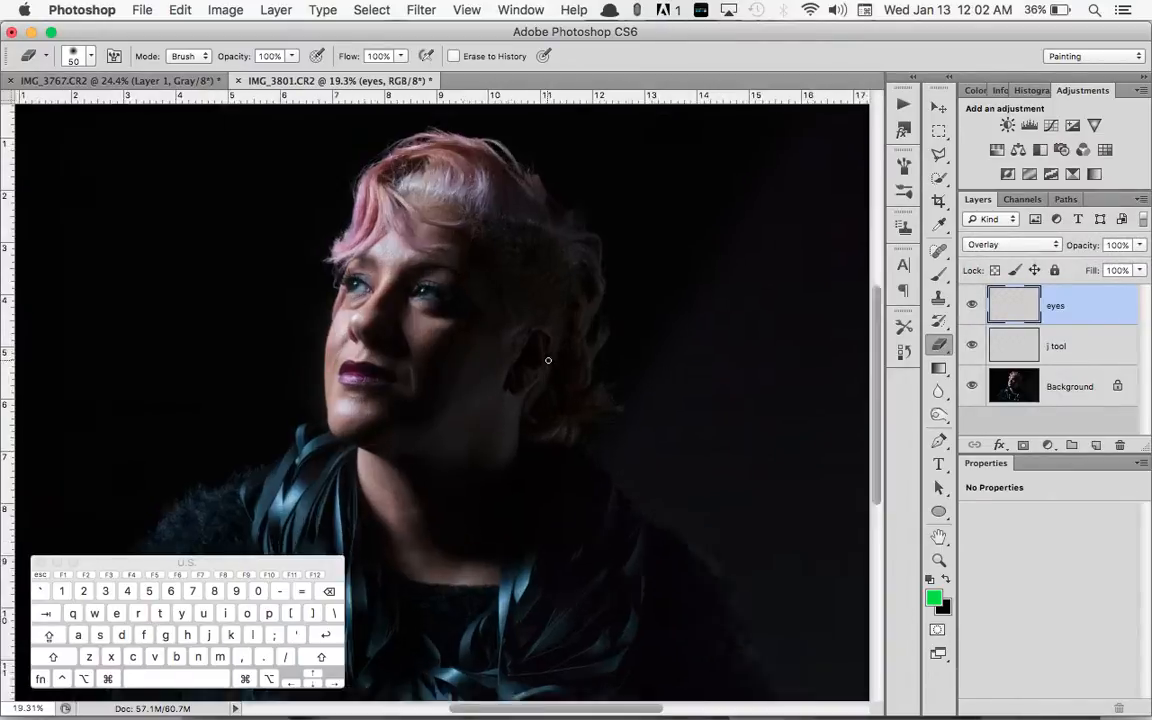
pyautogui.scroll(2, 548, 360)
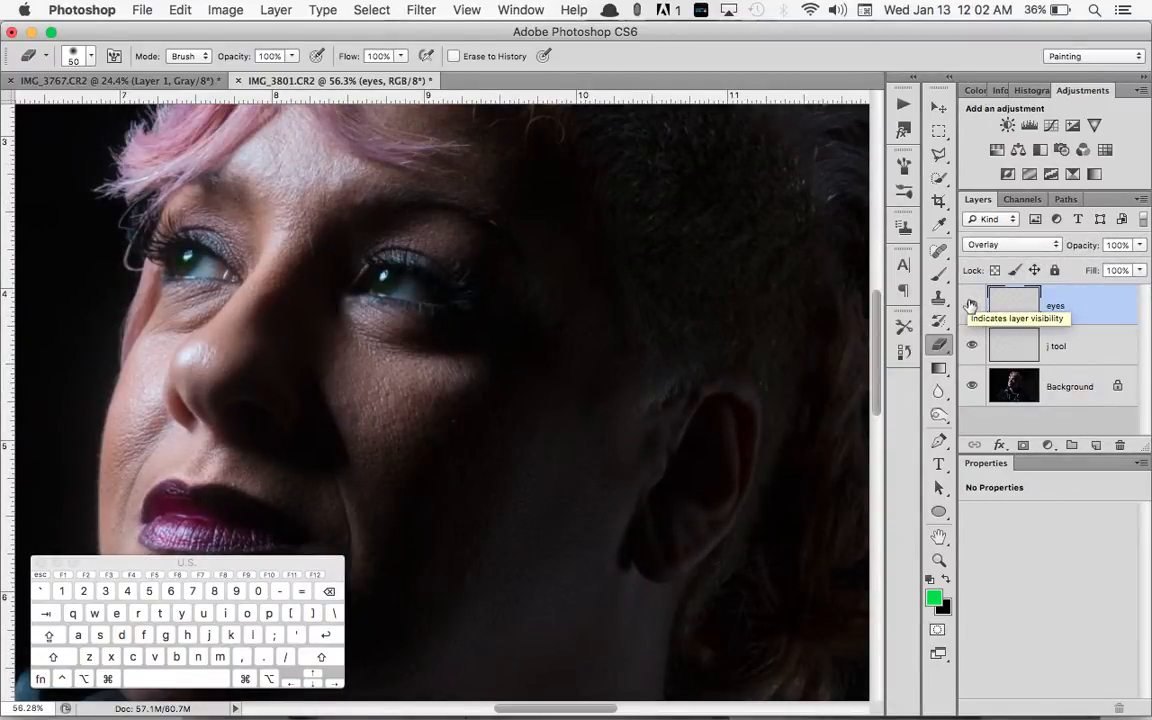
pyautogui.hscroll(-5, 612, 316)
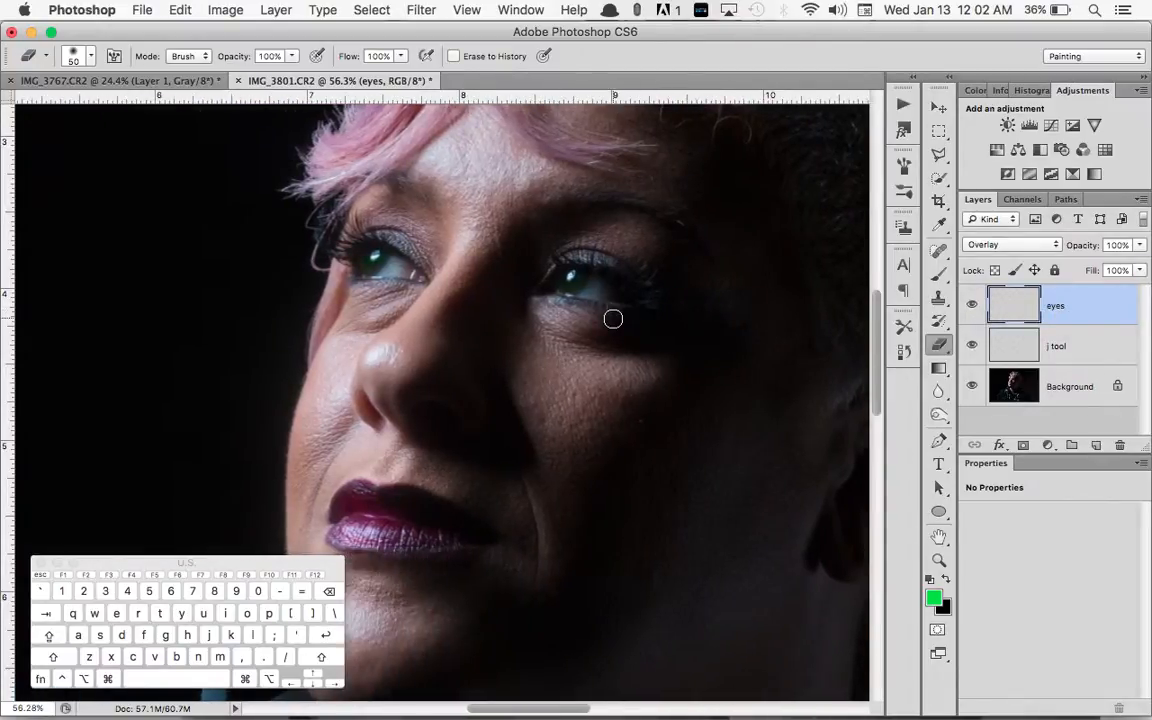
pyautogui.hscroll(4, 613, 318)
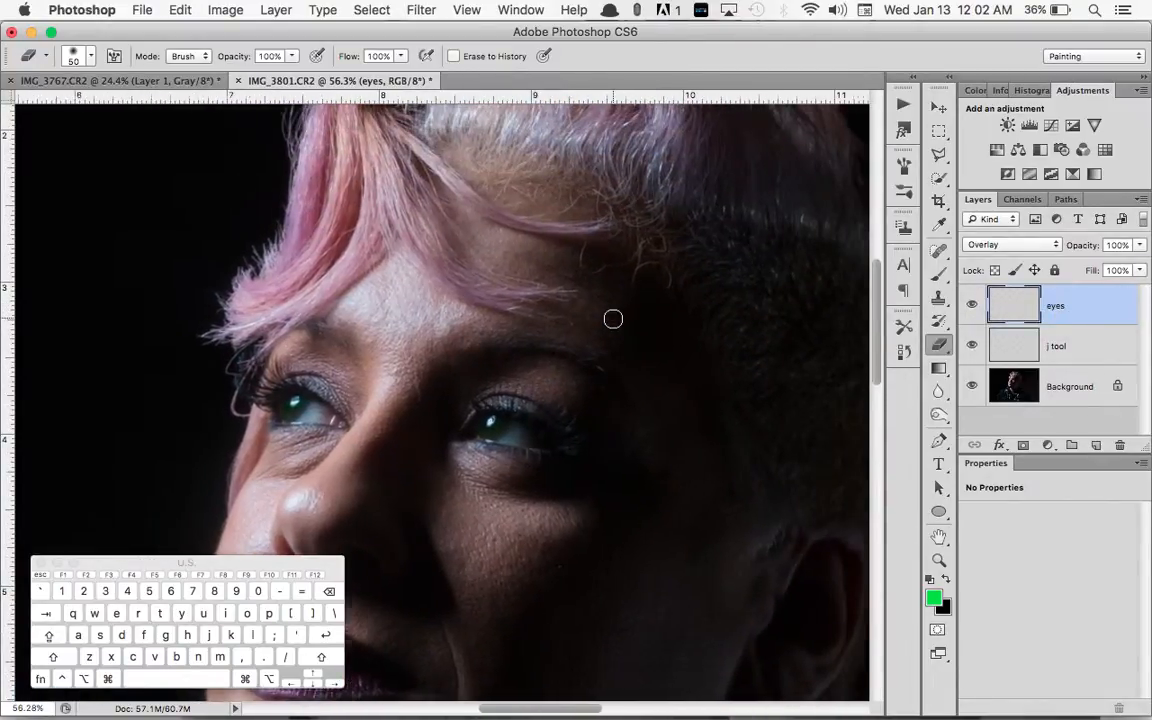
pyautogui.scroll(-2, 613, 318)
pyautogui.scroll(-8, 613, 318)
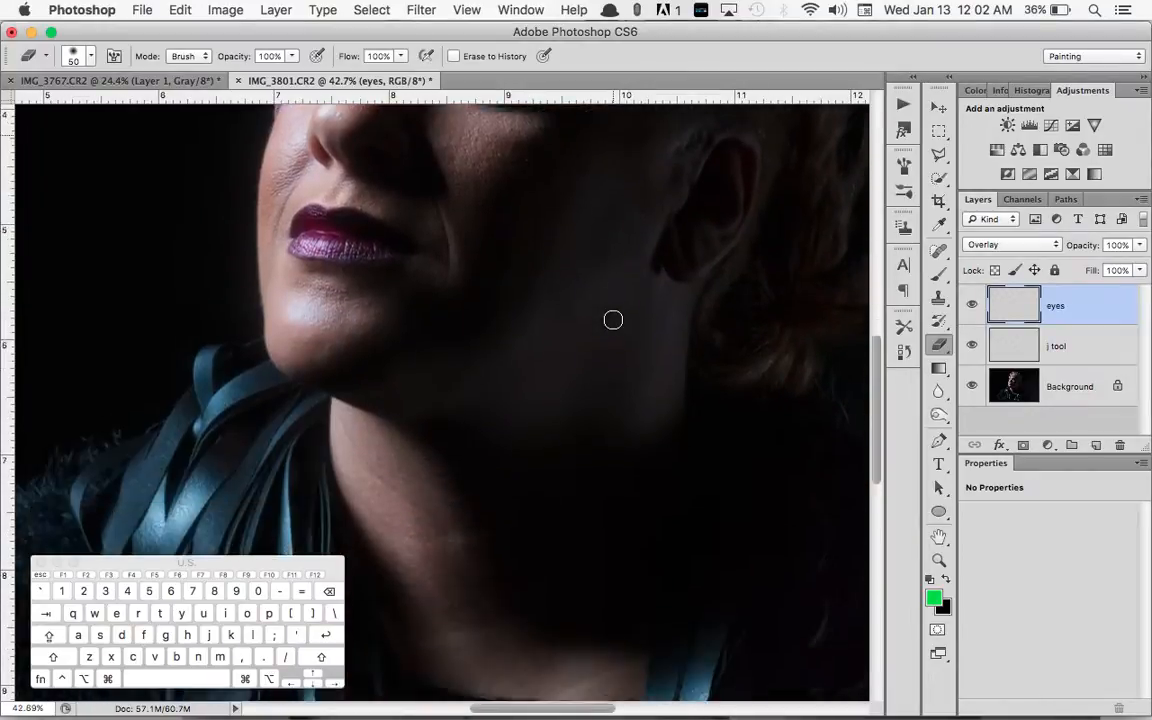
pyautogui.scroll(-3, 613, 319)
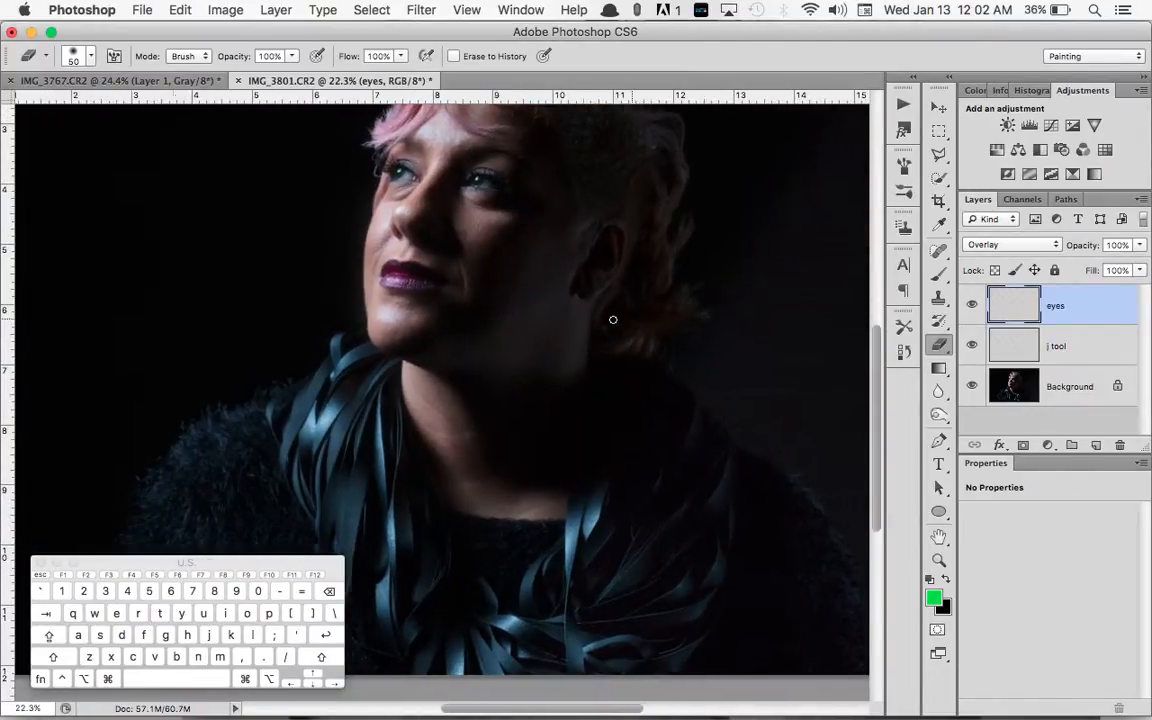
pyautogui.scroll(2, 613, 319)
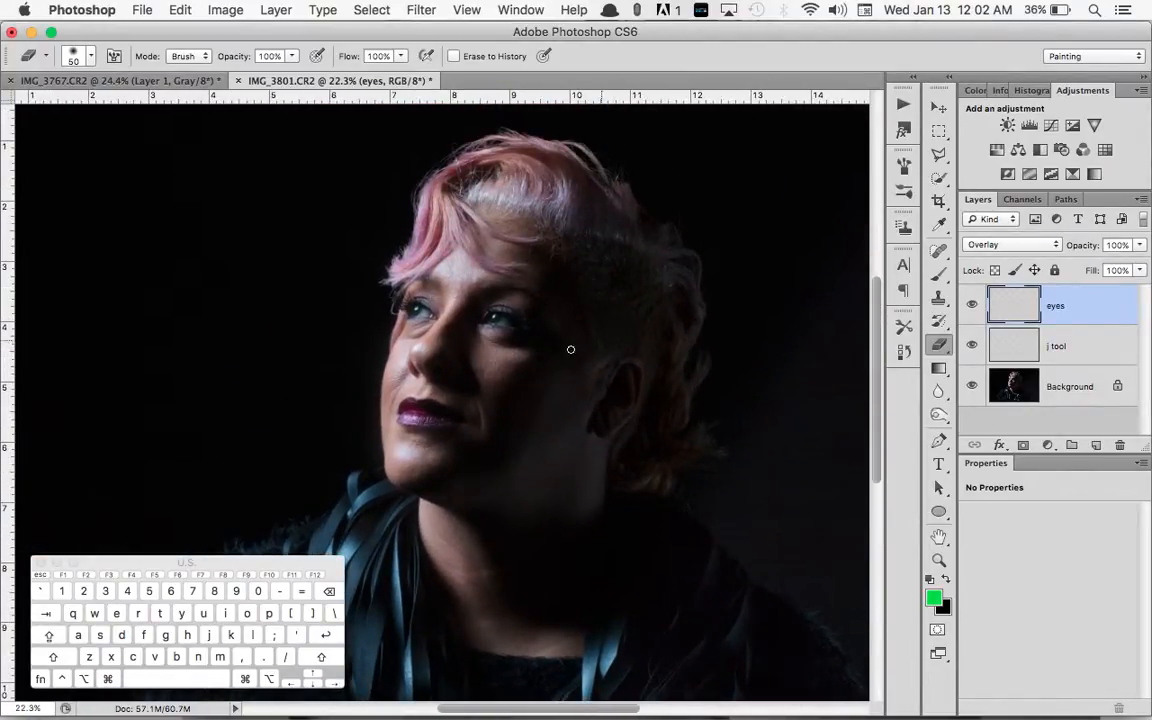
# Examine the flyaway hairs around the top of the pink hair and activate the Clone Stamp tool.
pyautogui.hscroll(2, 639, 331)
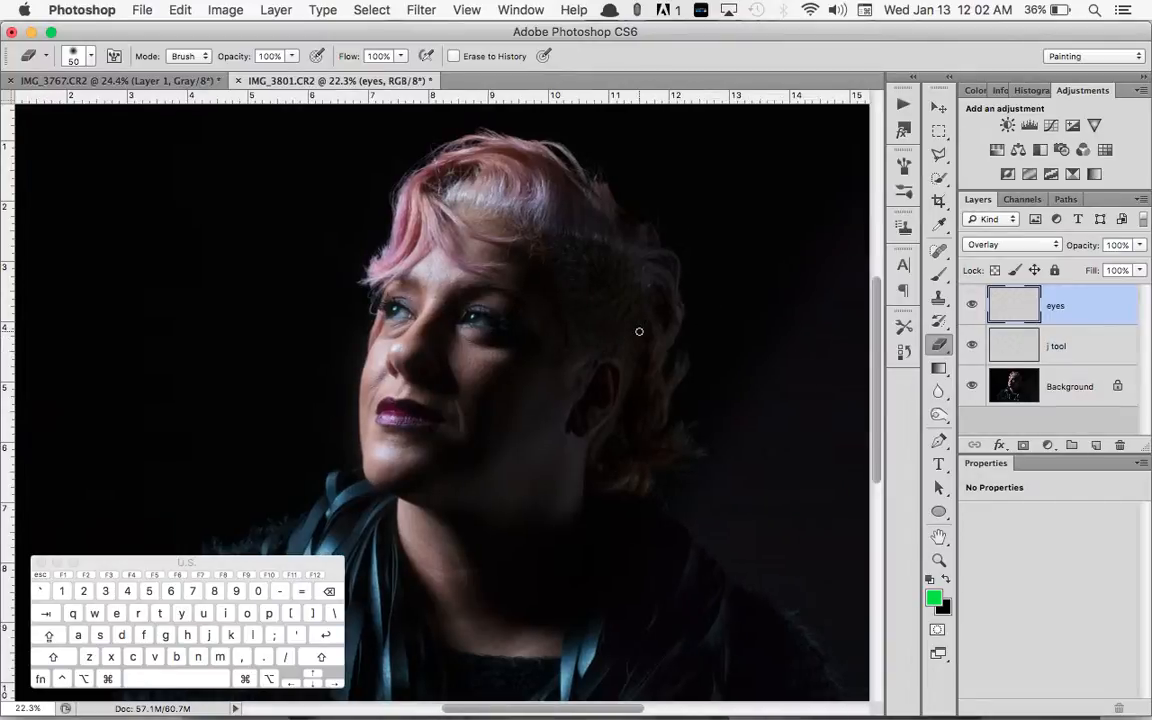
pyautogui.scroll(3, 639, 331)
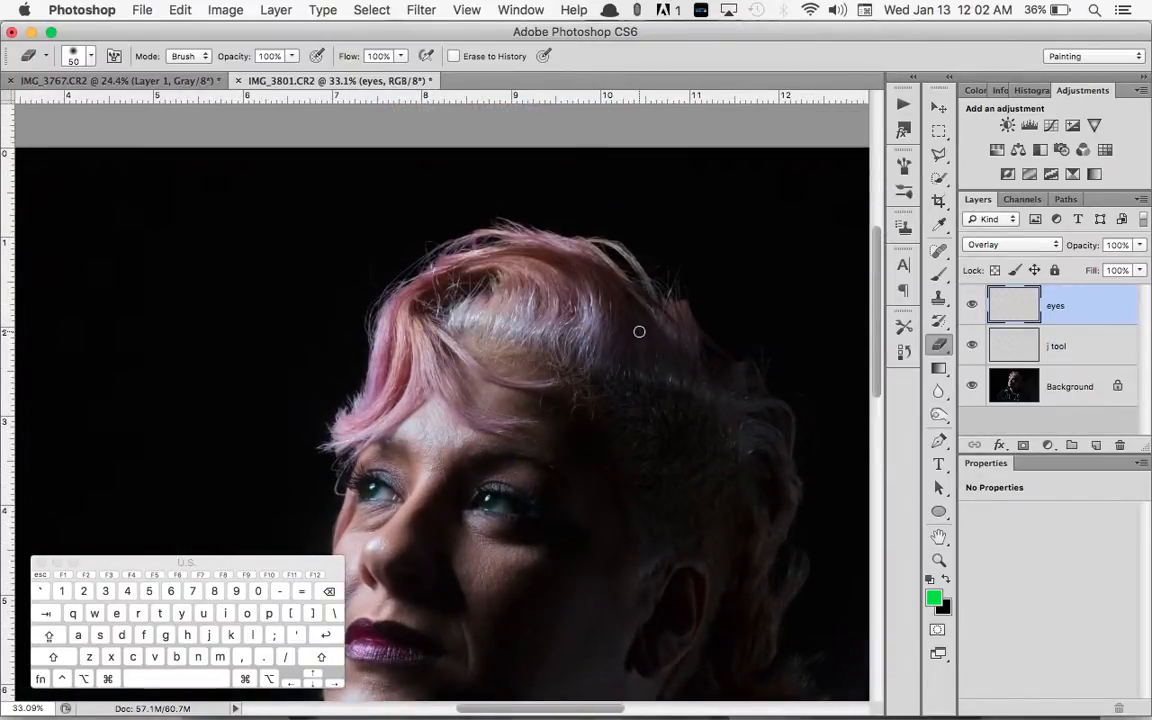
pyautogui.scroll(5, 639, 331)
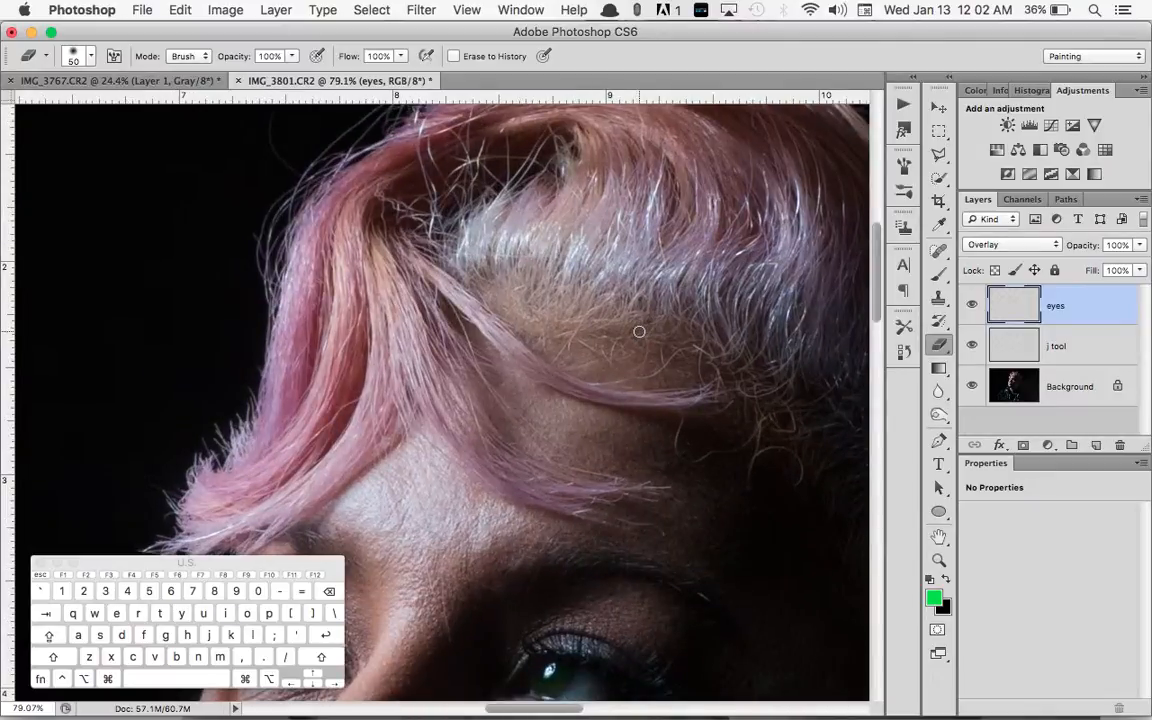
pyautogui.scroll(6, 639, 331)
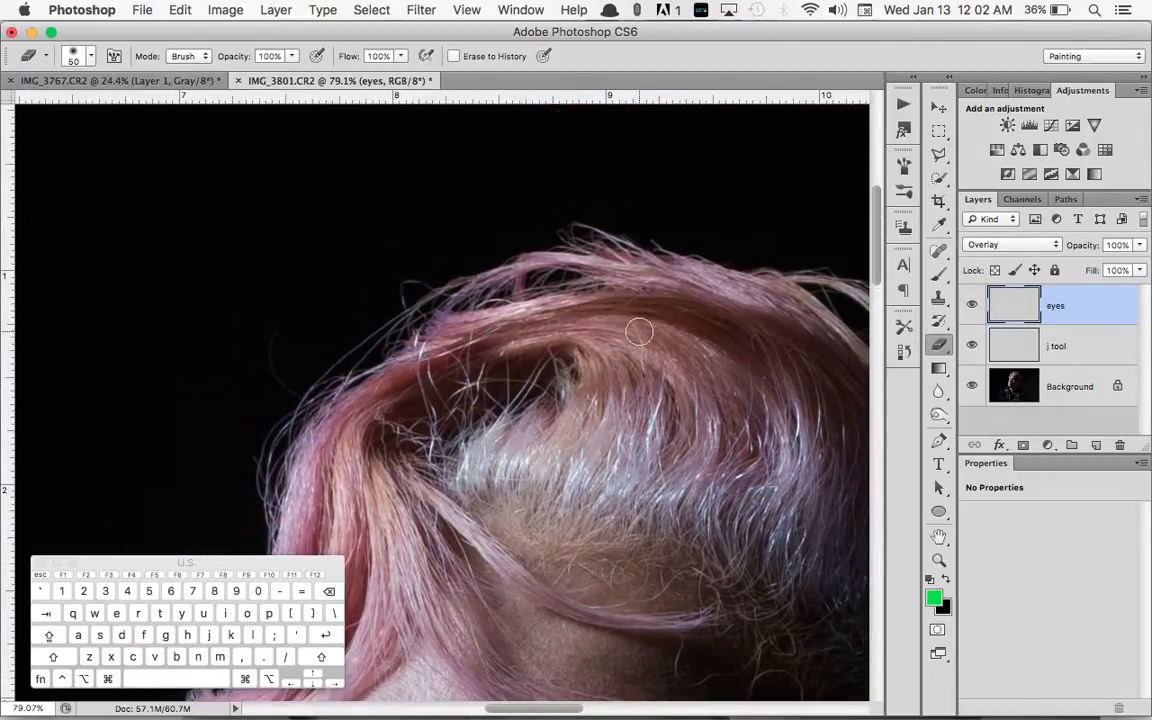
pyautogui.scroll(-3, 362, 280)
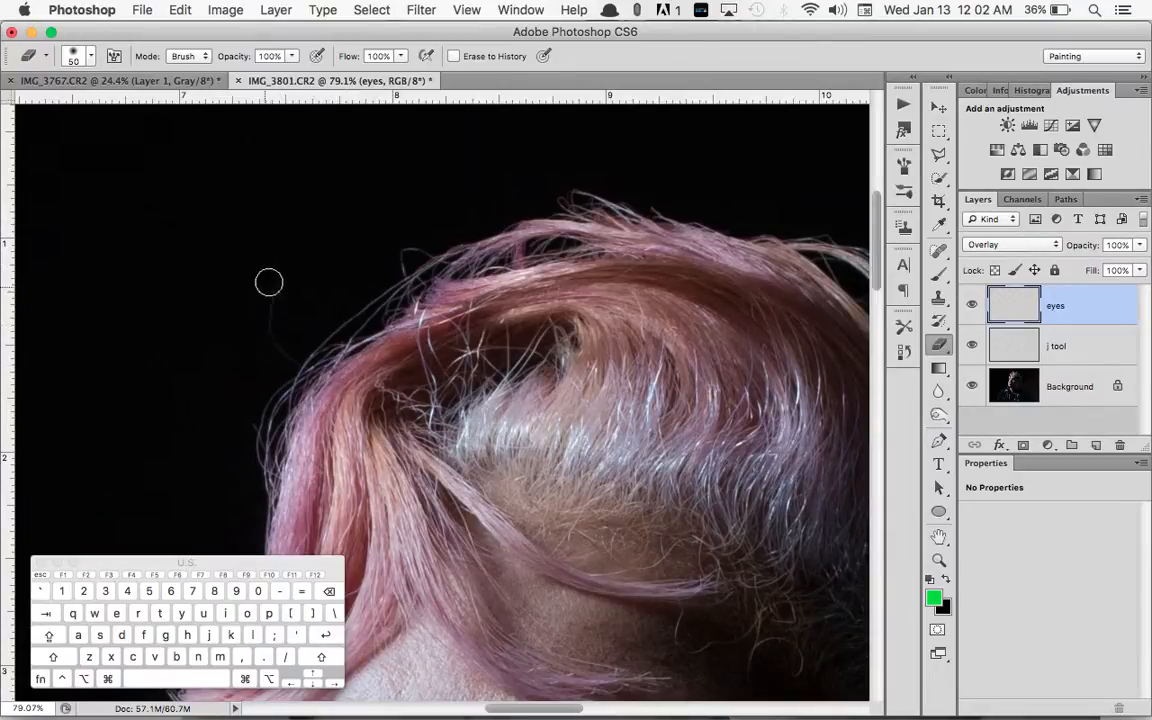
pyautogui.hscroll(4, 267, 309)
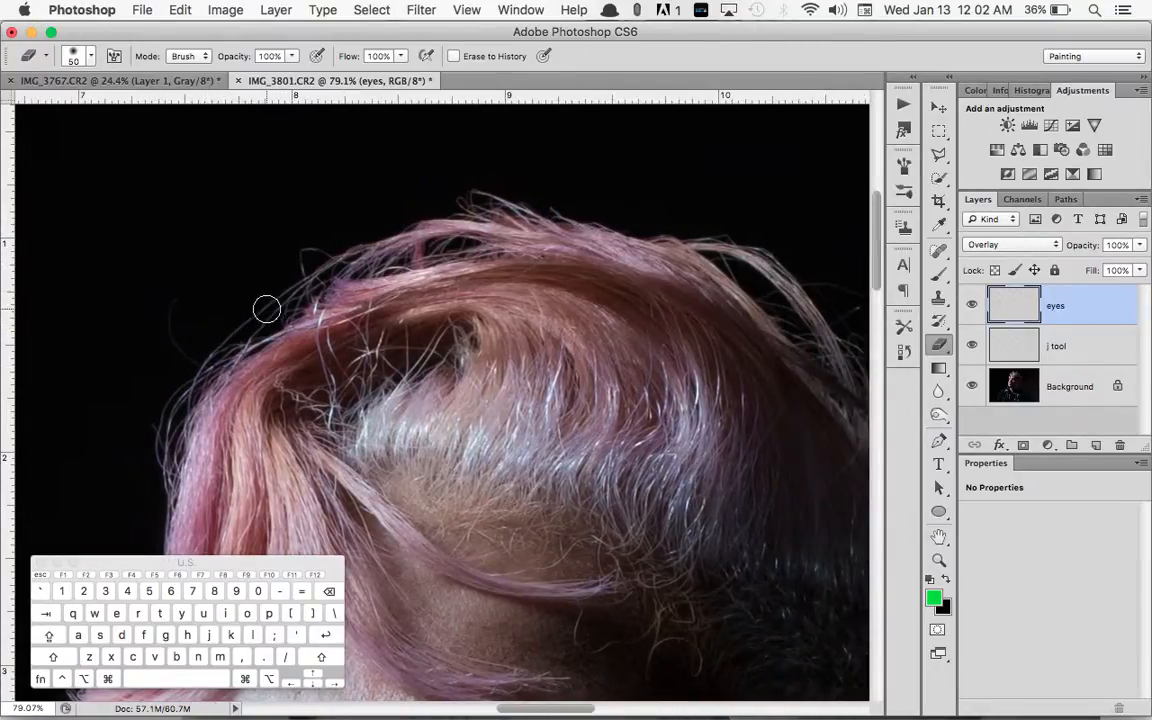
pyautogui.press('s')
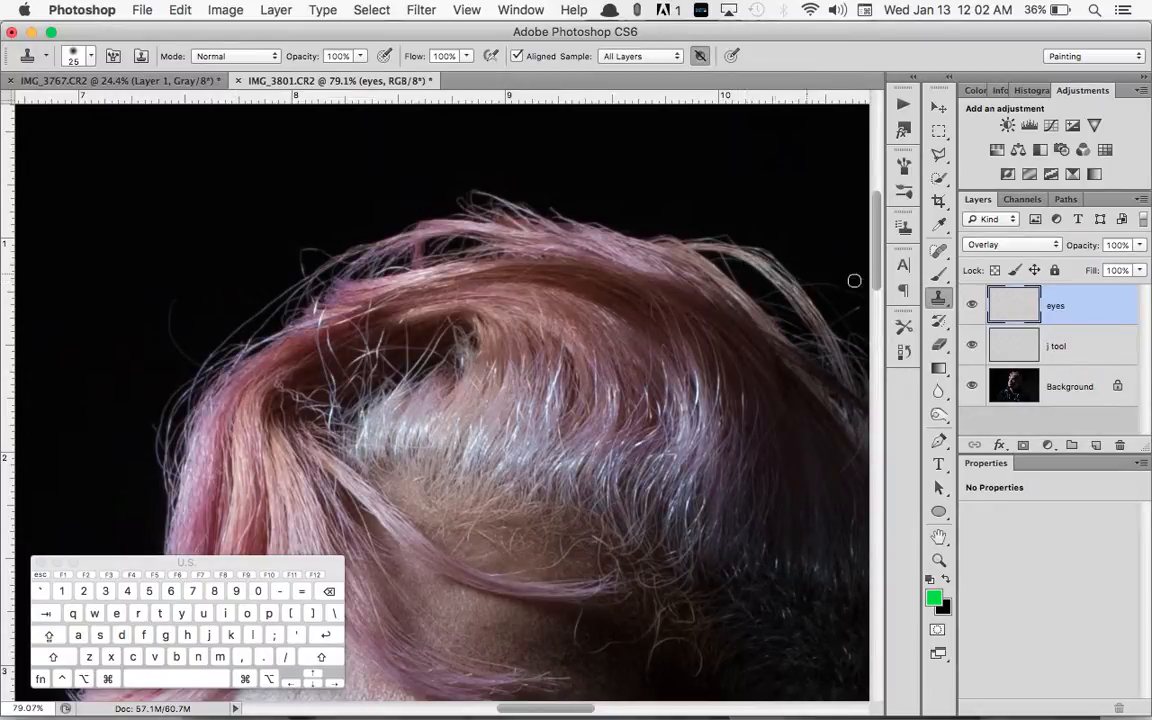
pyautogui.click(949, 313)
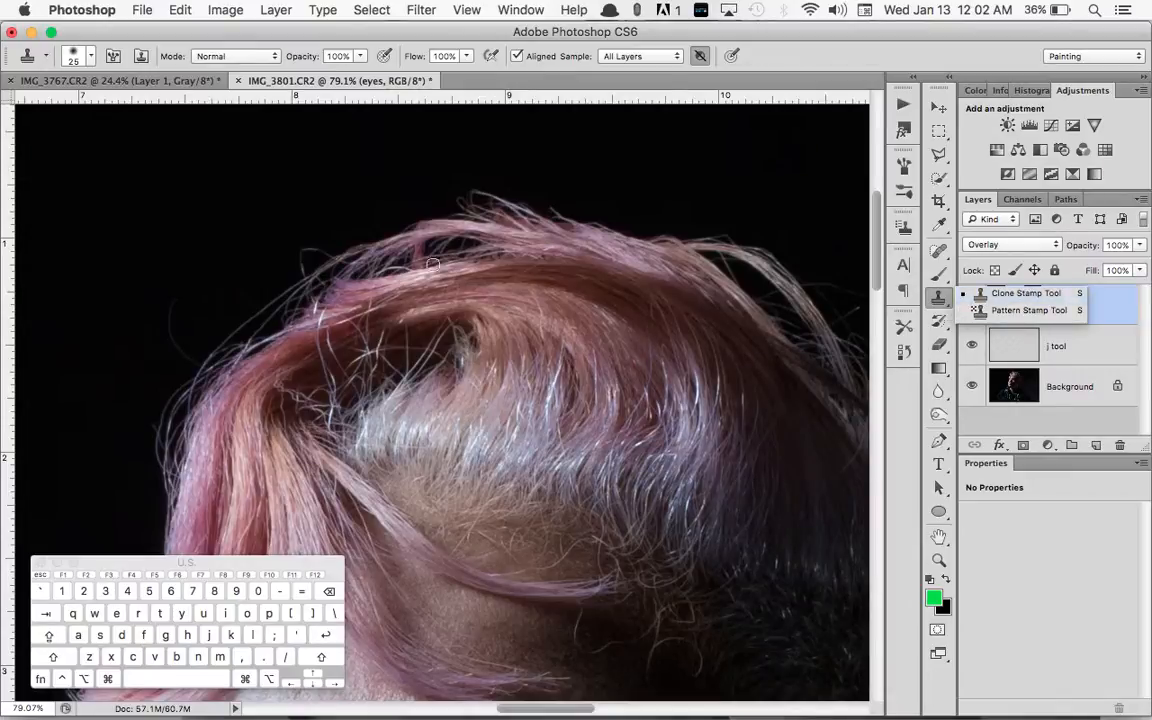
pyautogui.click(238, 265)
pyautogui.press('Return')
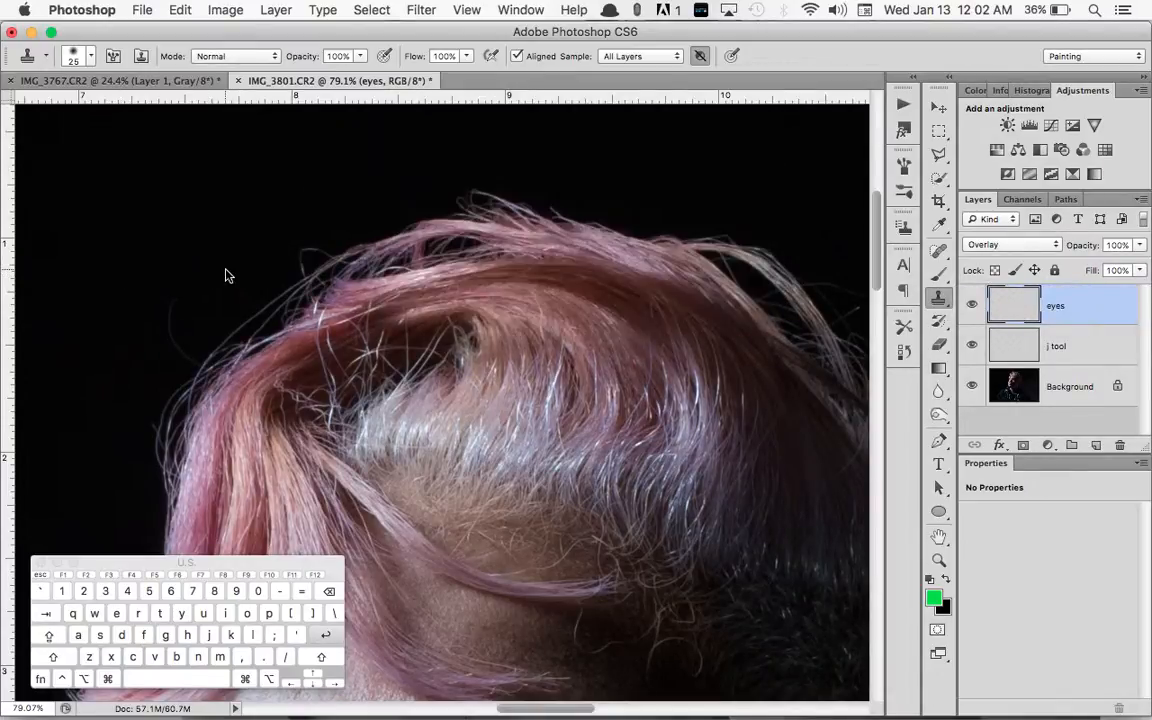
pyautogui.hscroll(-3, 226, 270)
pyautogui.scroll(-2, 226, 270)
pyautogui.scroll(3, 226, 270)
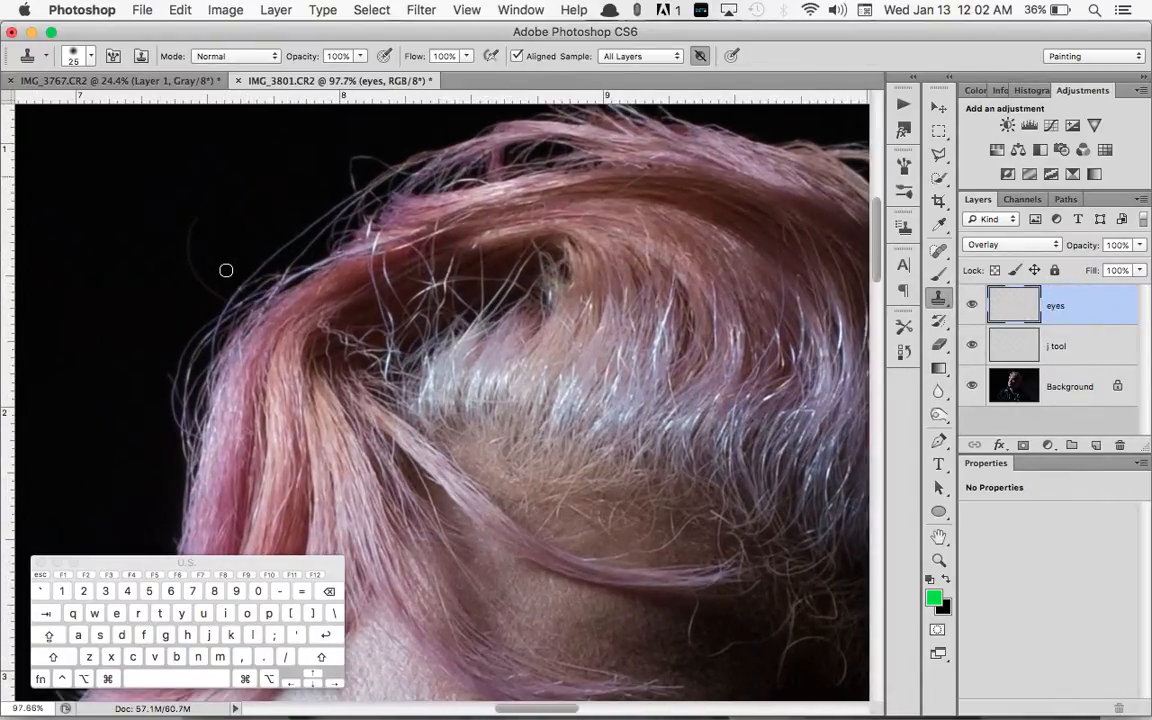
pyautogui.hscroll(-3, 226, 270)
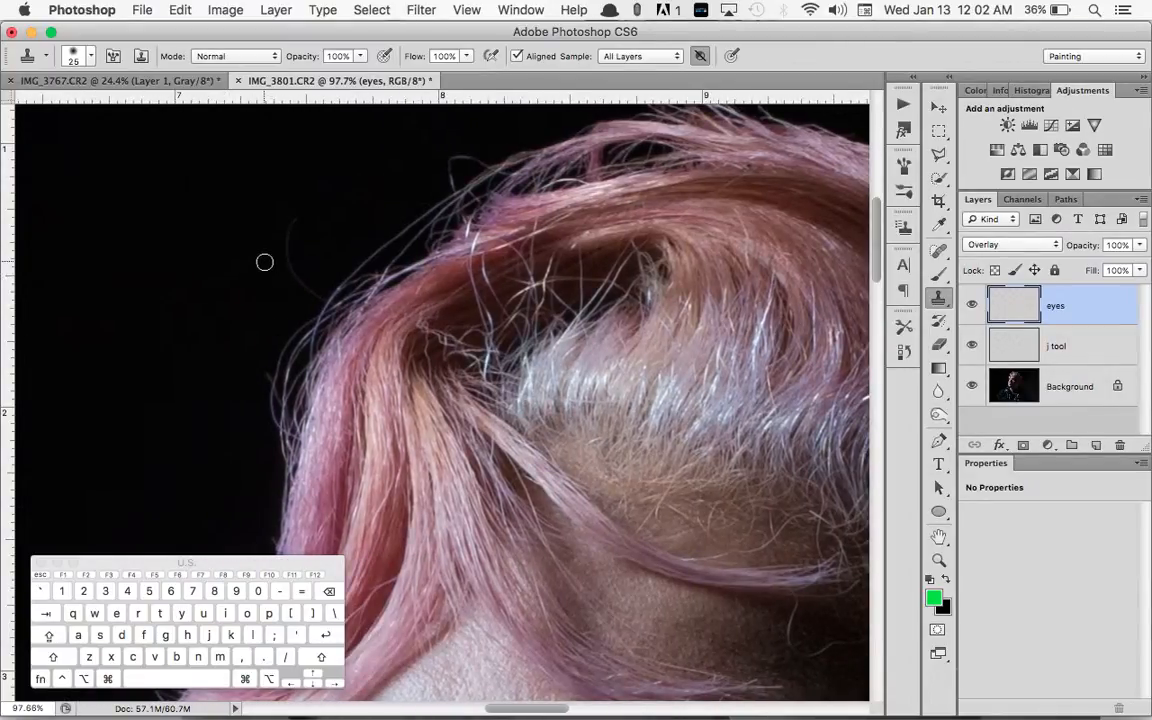
# Sample the iris of the brighter-lit eye with the Clone Stamp and clone it onto the forehead on the "eyes" layer.
pyautogui.press('alt')
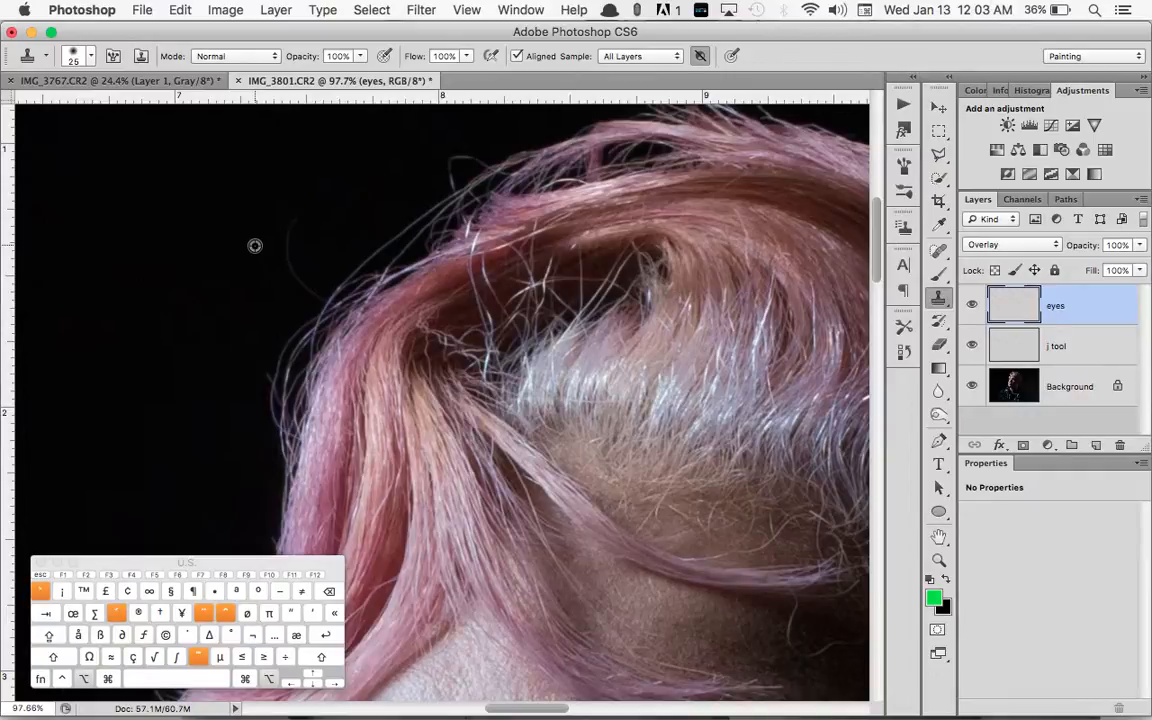
pyautogui.scroll(-2, 257, 249)
pyautogui.scroll(-10, 257, 250)
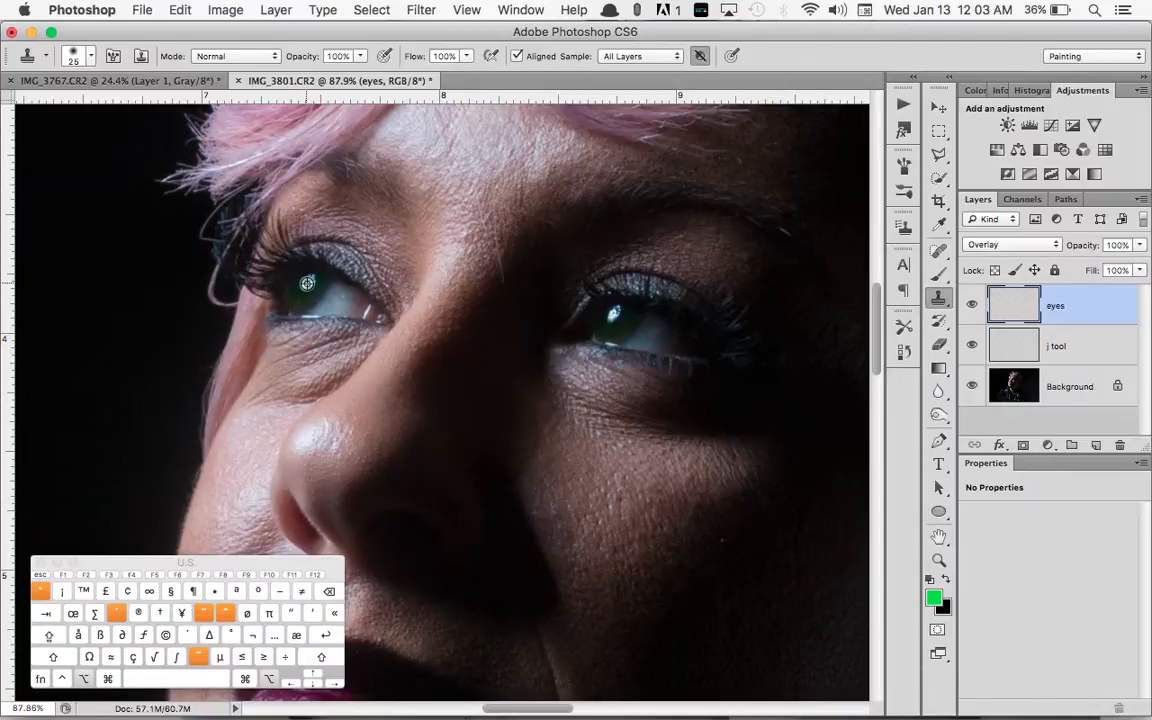
pyautogui.keyDown('alt'); pyautogui.click(307, 283); pyautogui.keyUp('alt')
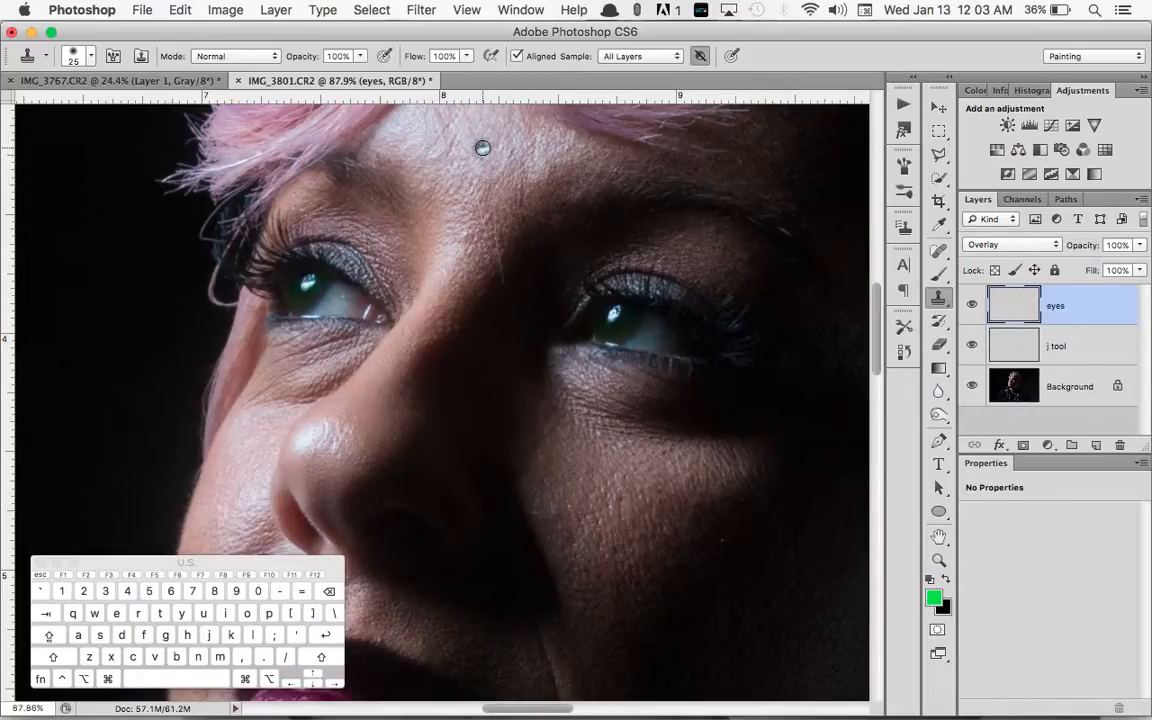
pyautogui.moveTo(487, 155)
pyautogui.mouseDown()
pyautogui.moveTo(472, 148)
pyautogui.moveTo(492, 157)
pyautogui.moveTo(489, 136)
pyautogui.moveTo(469, 138)
pyautogui.moveTo(474, 168)
pyautogui.moveTo(432, 126)
pyautogui.moveTo(470, 163)
pyautogui.moveTo(440, 150)
pyautogui.moveTo(452, 132)
pyautogui.moveTo(473, 148)
pyautogui.moveTo(444, 152)
pyautogui.moveTo(450, 128)
pyautogui.moveTo(425, 140)
pyautogui.moveTo(500, 158)
pyautogui.moveTo(425, 121)
pyautogui.moveTo(454, 152)
pyautogui.moveTo(418, 141)
pyautogui.moveTo(488, 173)
pyautogui.moveTo(483, 165)
pyautogui.mouseUp()
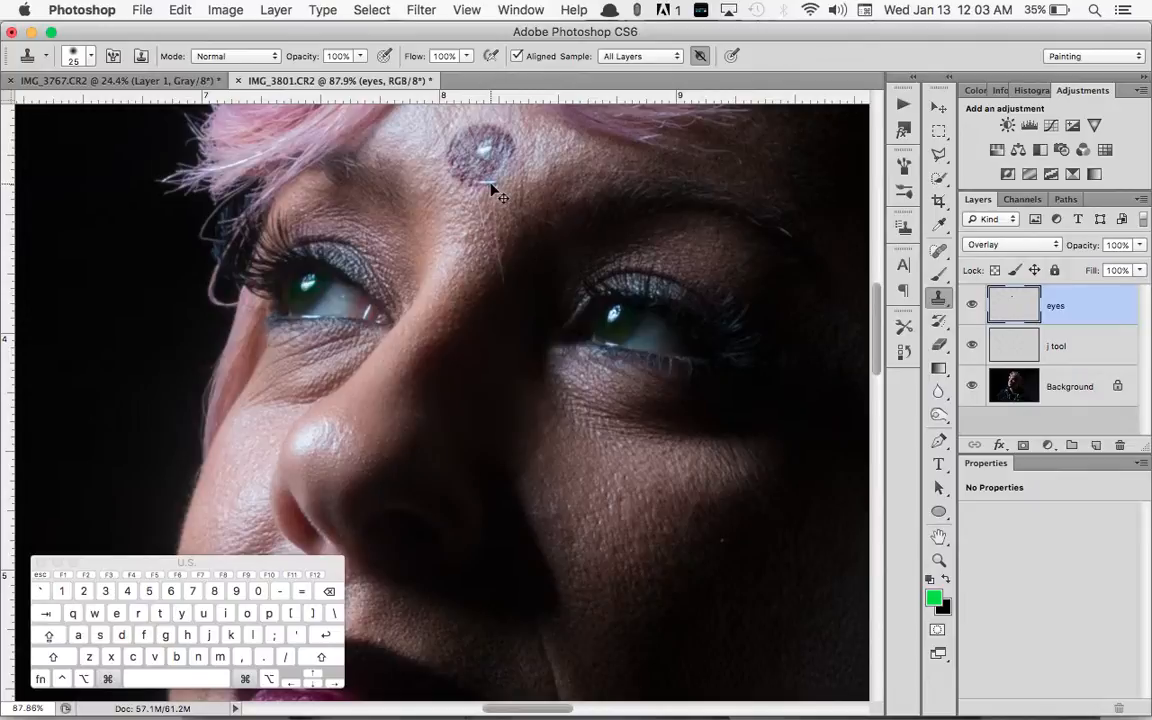
# Undo the cloned strokes on the forehead and erase the leftover spot from the "eyes" layer.
pyautogui.press('super+z')
pyautogui.press('super+z')
pyautogui.press('super+z')
pyautogui.press('super+z')
pyautogui.press('super+z')
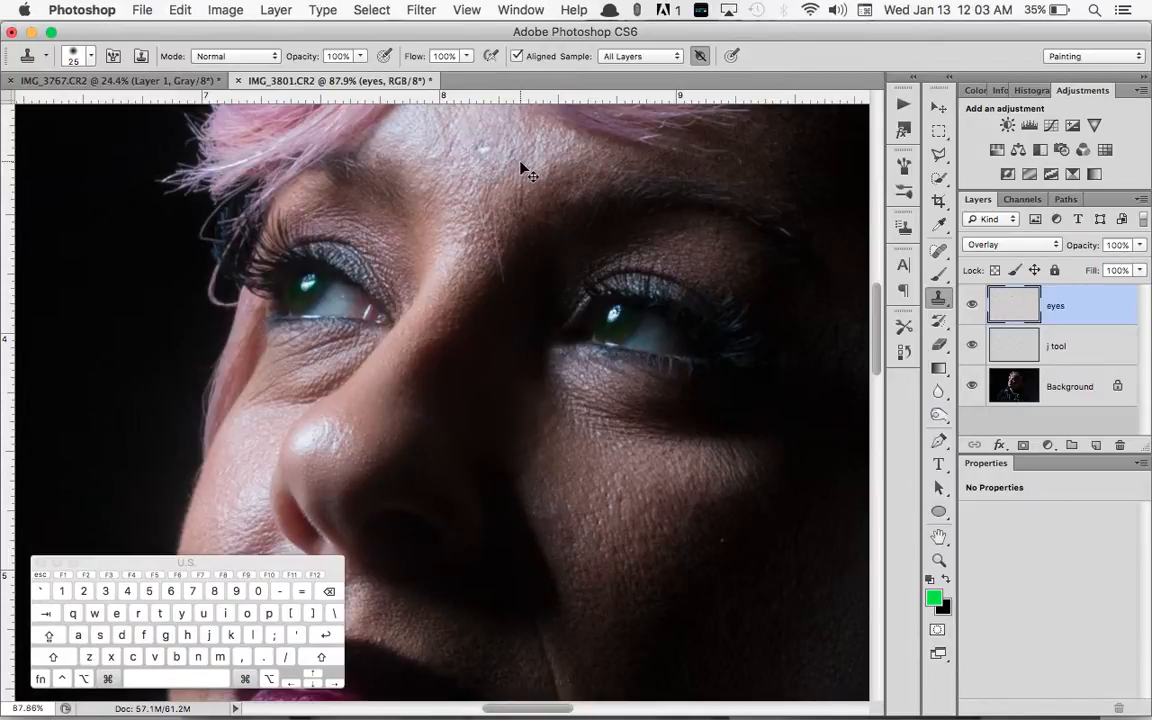
pyautogui.press('super+z')
pyautogui.press('super+z')
pyautogui.press('super+z')
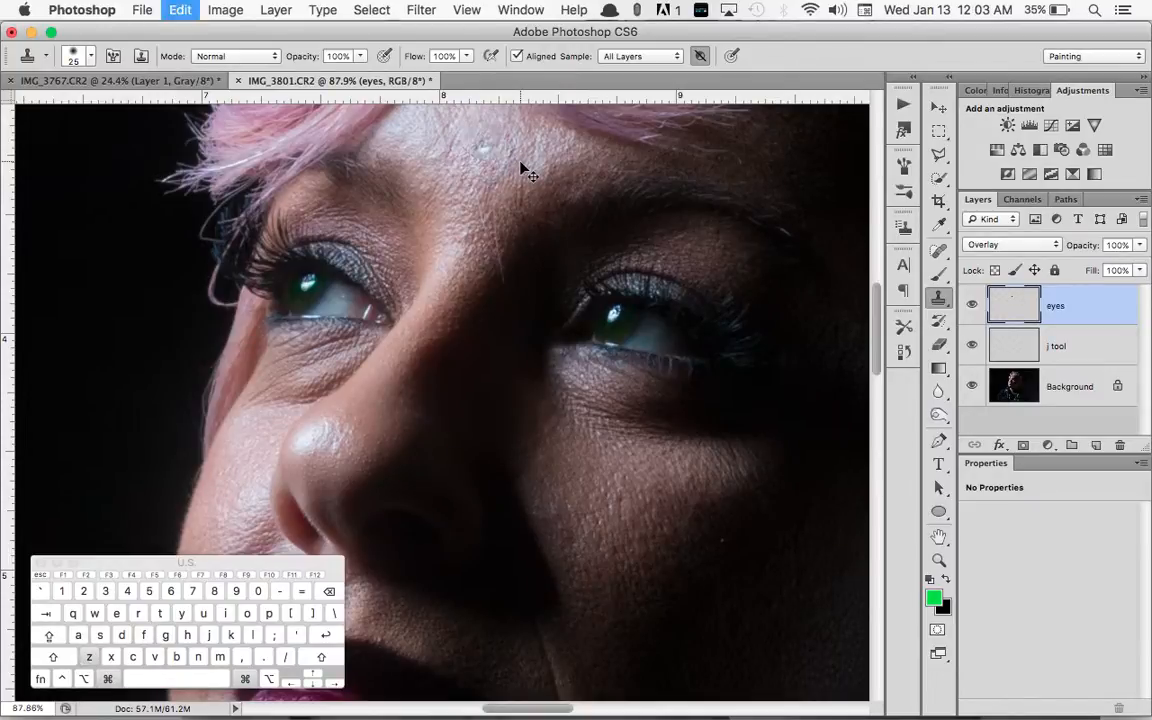
pyautogui.press('super+z')
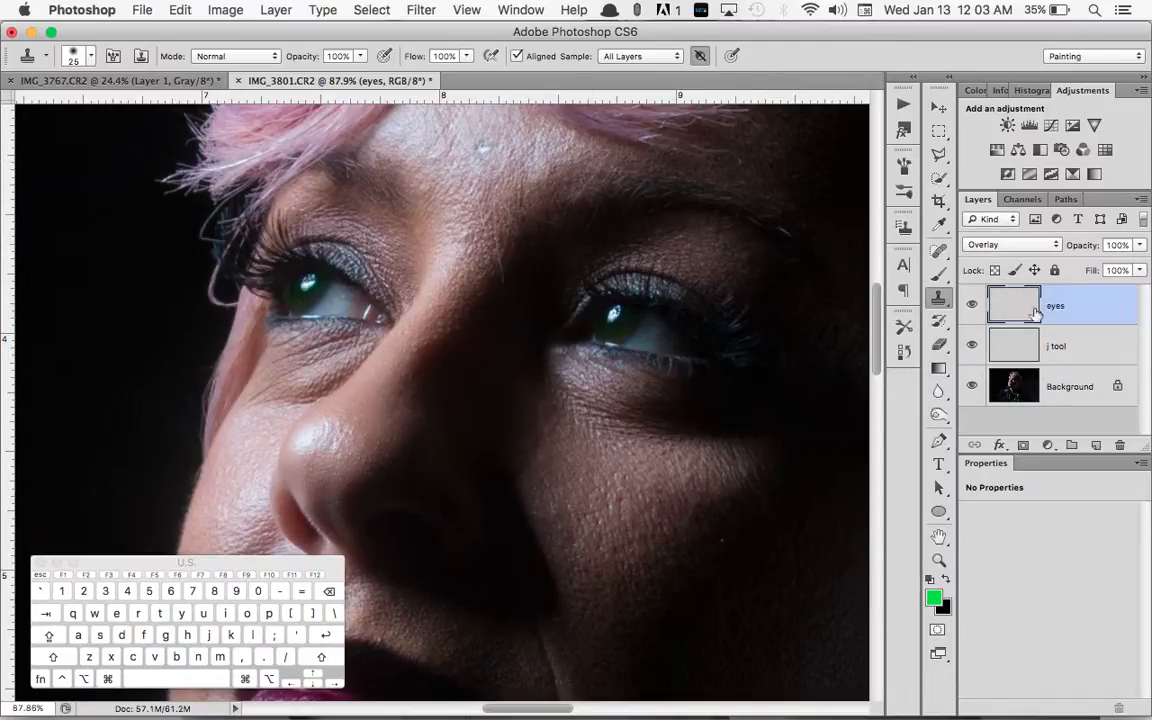
pyautogui.press('e')
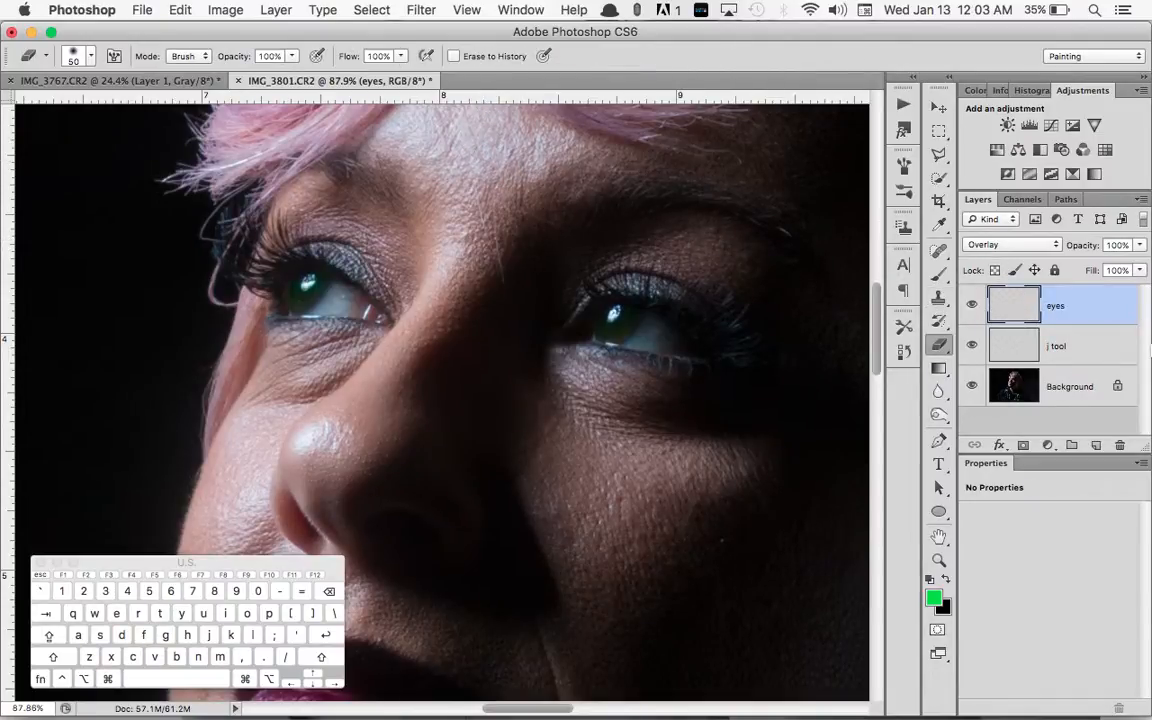
# Add a new layer above the "eyes" layer and return to the Clone Stamp tool.
pyautogui.click(1096, 446)
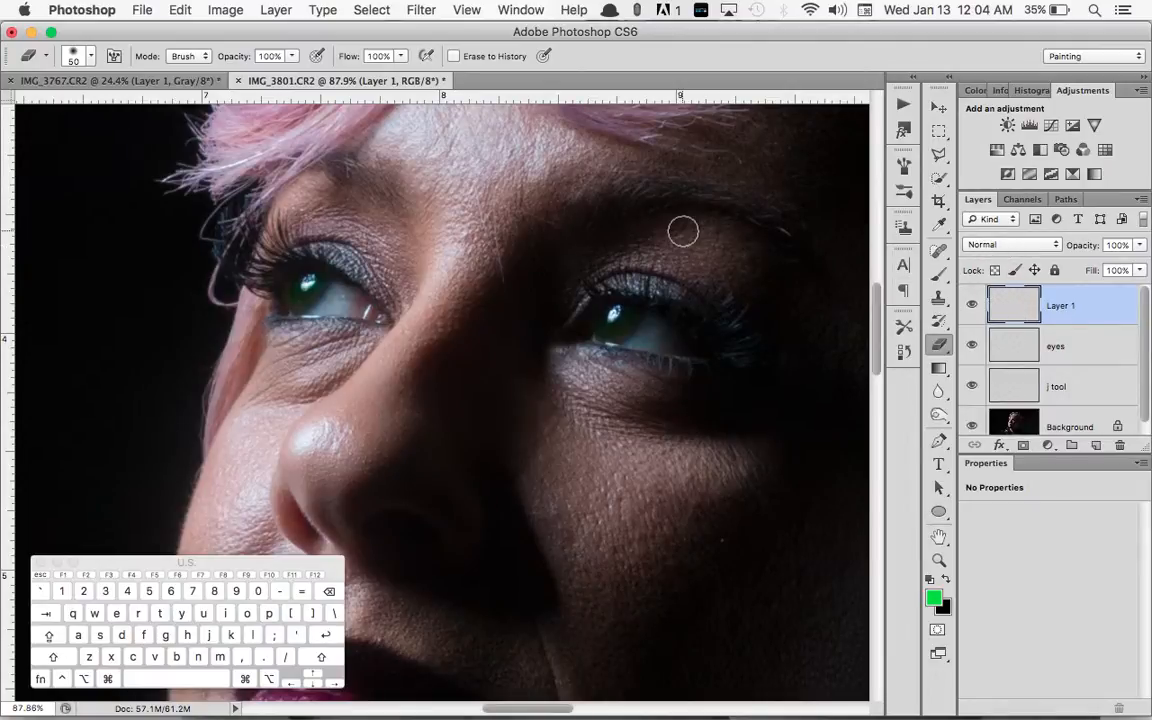
pyautogui.press('s')
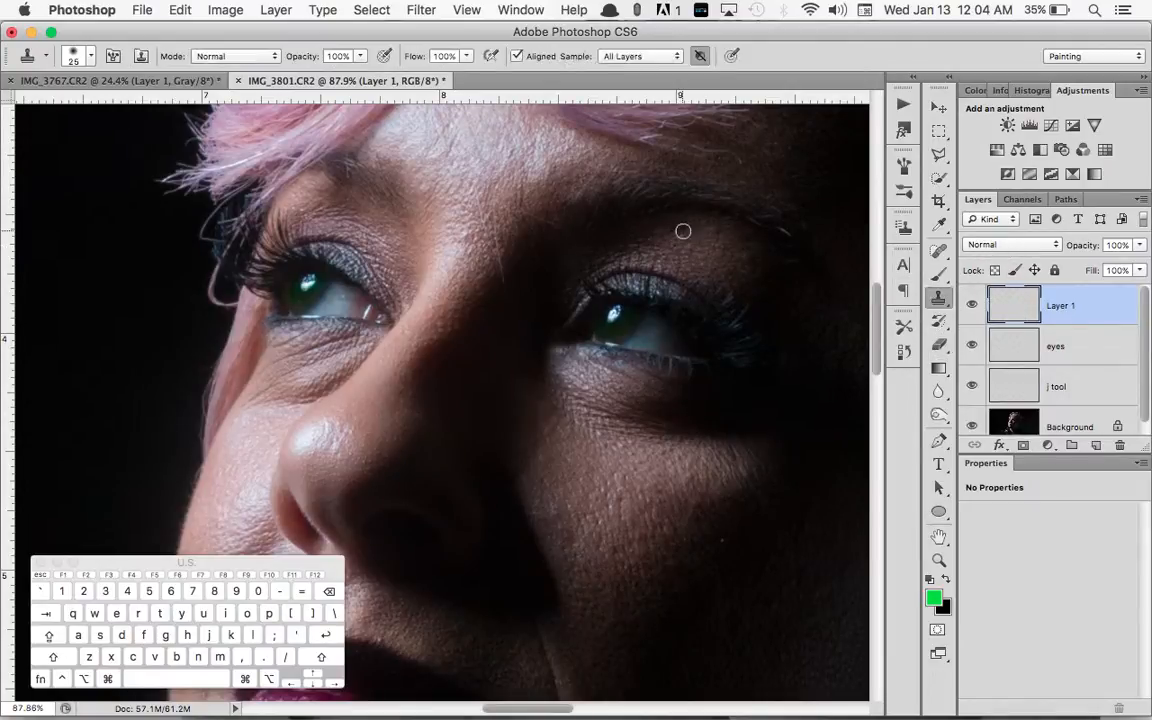
# Clone the whole brighter-lit eye with its lashes onto the middle of the forehead on the new layer.
pyautogui.click(472, 159)
pyautogui.hotkey('ctrl', 'z')
pyautogui.press('super+z')
pyautogui.keyDown('alt'); pyautogui.click(240, 307); pyautogui.keyUp('alt')
pyautogui.click(450, 154)
pyautogui.press('super+z')
pyautogui.click(493, 152)
pyautogui.moveTo(497, 169)
pyautogui.mouseDown()
pyautogui.moveTo(483, 138)
pyautogui.moveTo(494, 130)
pyautogui.moveTo(506, 163)
pyautogui.moveTo(480, 170)
pyautogui.moveTo(482, 130)
pyautogui.moveTo(507, 133)
pyautogui.moveTo(507, 163)
pyautogui.moveTo(470, 163)
pyautogui.moveTo(471, 131)
pyautogui.moveTo(512, 145)
pyautogui.moveTo(497, 177)
pyautogui.moveTo(464, 166)
pyautogui.moveTo(478, 130)
pyautogui.moveTo(508, 132)
pyautogui.moveTo(502, 170)
pyautogui.moveTo(463, 178)
pyautogui.moveTo(451, 149)
pyautogui.moveTo(481, 128)
pyautogui.moveTo(529, 158)
pyautogui.moveTo(504, 192)
pyautogui.moveTo(459, 196)
pyautogui.moveTo(445, 166)
pyautogui.moveTo(452, 150)
pyautogui.moveTo(514, 178)
pyautogui.moveTo(471, 192)
pyautogui.moveTo(445, 173)
pyautogui.moveTo(445, 140)
pyautogui.moveTo(533, 158)
pyautogui.moveTo(526, 192)
pyautogui.moveTo(506, 193)
pyautogui.moveTo(447, 172)
pyautogui.moveTo(480, 189)
pyautogui.moveTo(538, 183)
pyautogui.moveTo(548, 152)
pyautogui.moveTo(541, 176)
pyautogui.moveTo(493, 121)
pyautogui.moveTo(531, 200)
pyautogui.mouseUp()
pyautogui.moveTo(430, 173)
pyautogui.mouseDown()
pyautogui.moveTo(544, 122)
pyautogui.moveTo(454, 118)
pyautogui.moveTo(426, 151)
pyautogui.mouseUp()
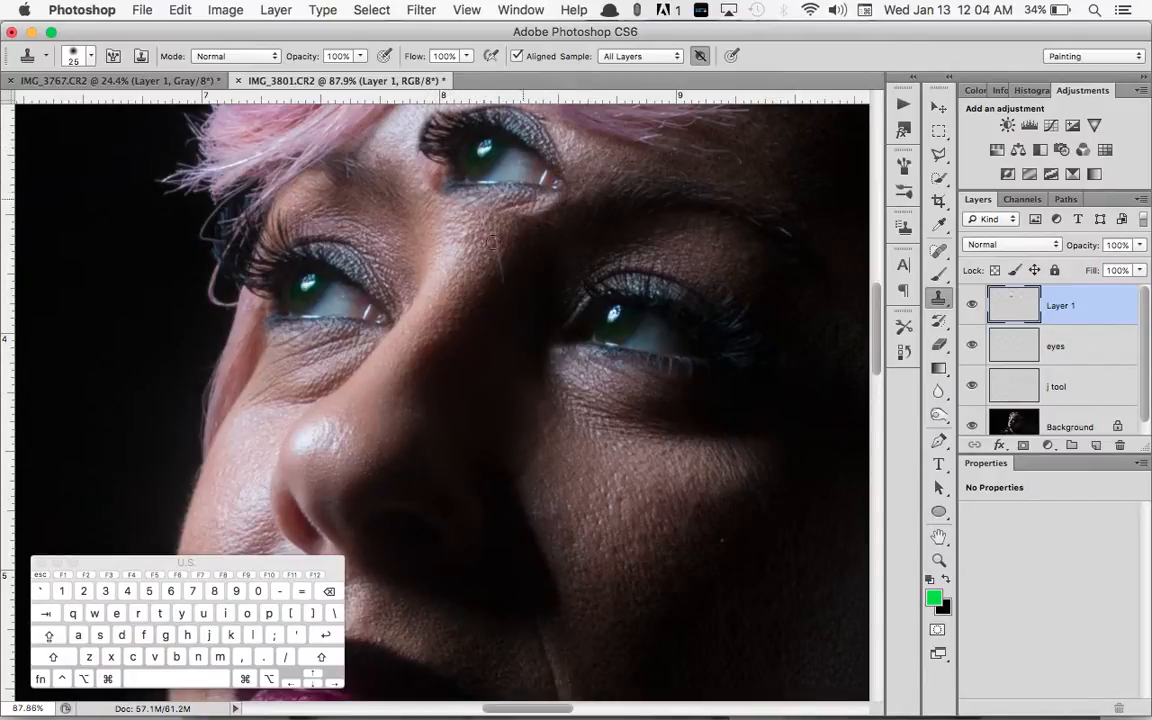
# View the whole portrait and undo the cloned eye on the forehead.
pyautogui.press('super+0')
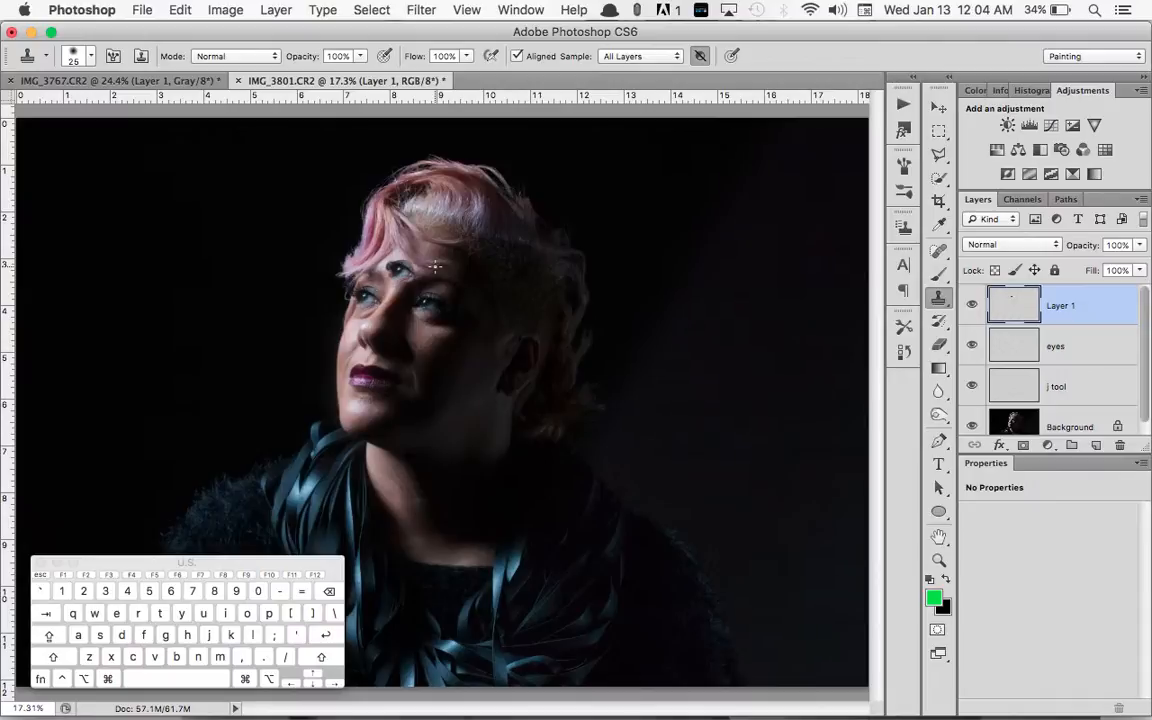
pyautogui.press('super+z')
# Sample the black background beside the hair and clone it over the faint curved stray hair outside the fringe.
pyautogui.scroll(8, 435, 267)
pyautogui.scroll(10, 435, 267)
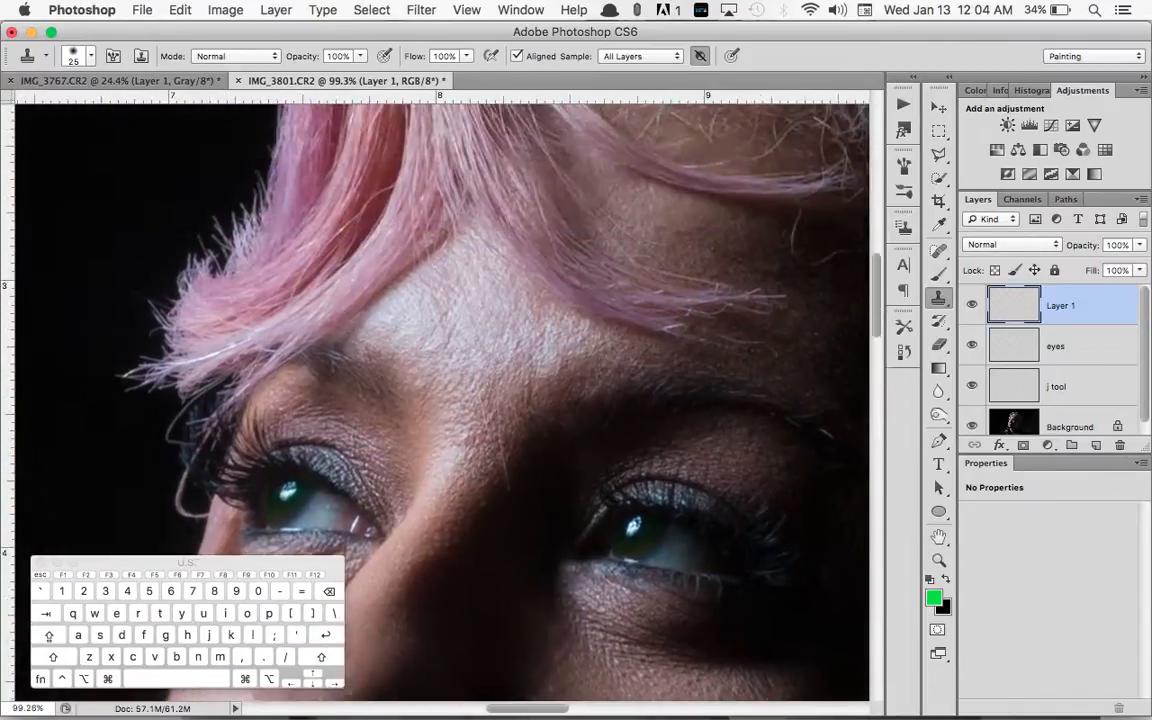
pyautogui.scroll(5, 435, 267)
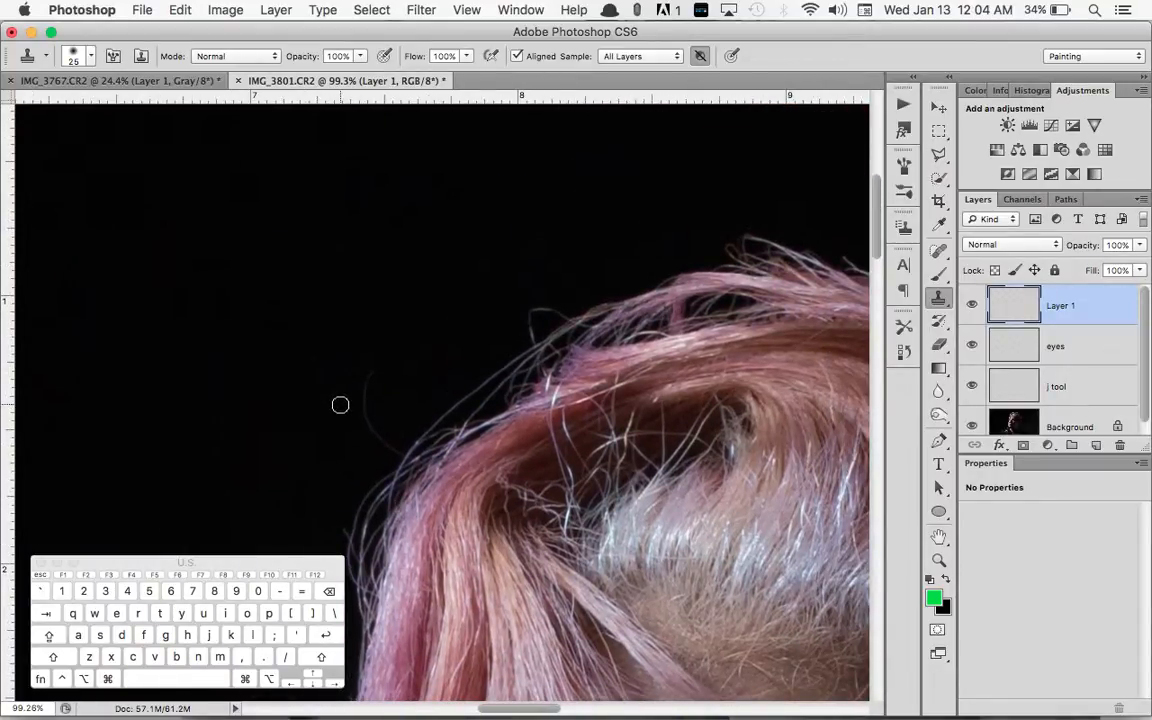
pyautogui.press('alt')
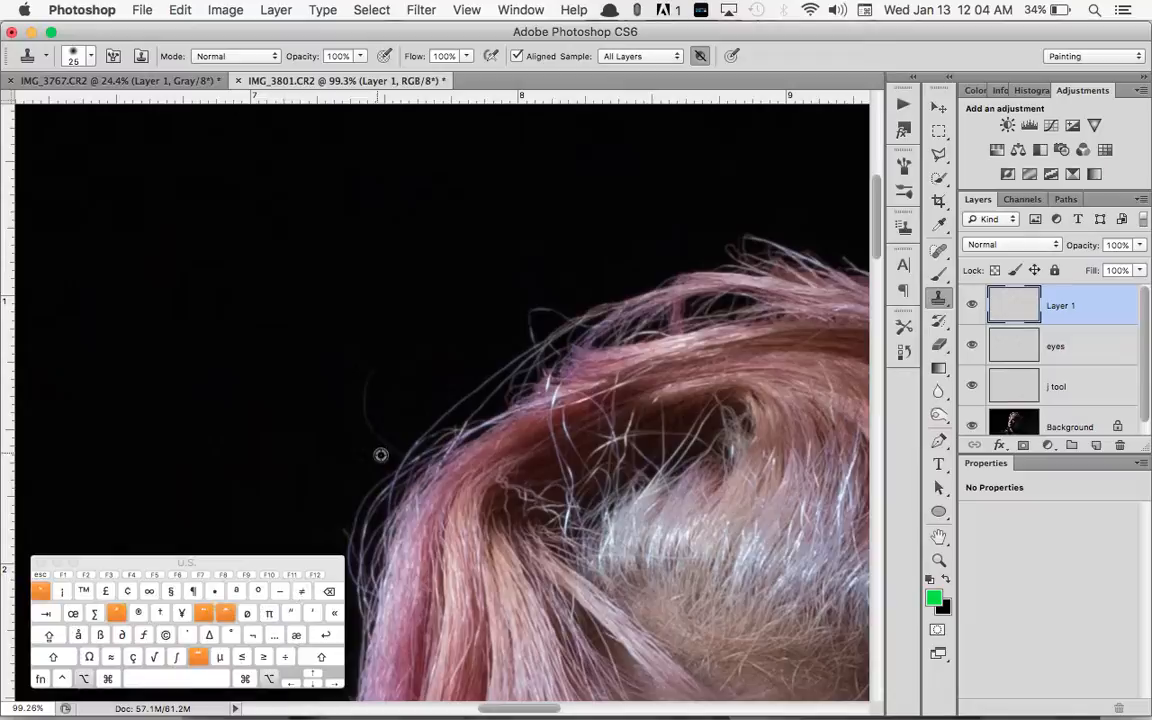
pyautogui.press('alt')
pyautogui.keyDown('alt'); pyautogui.click(381, 463); pyautogui.keyUp('alt')
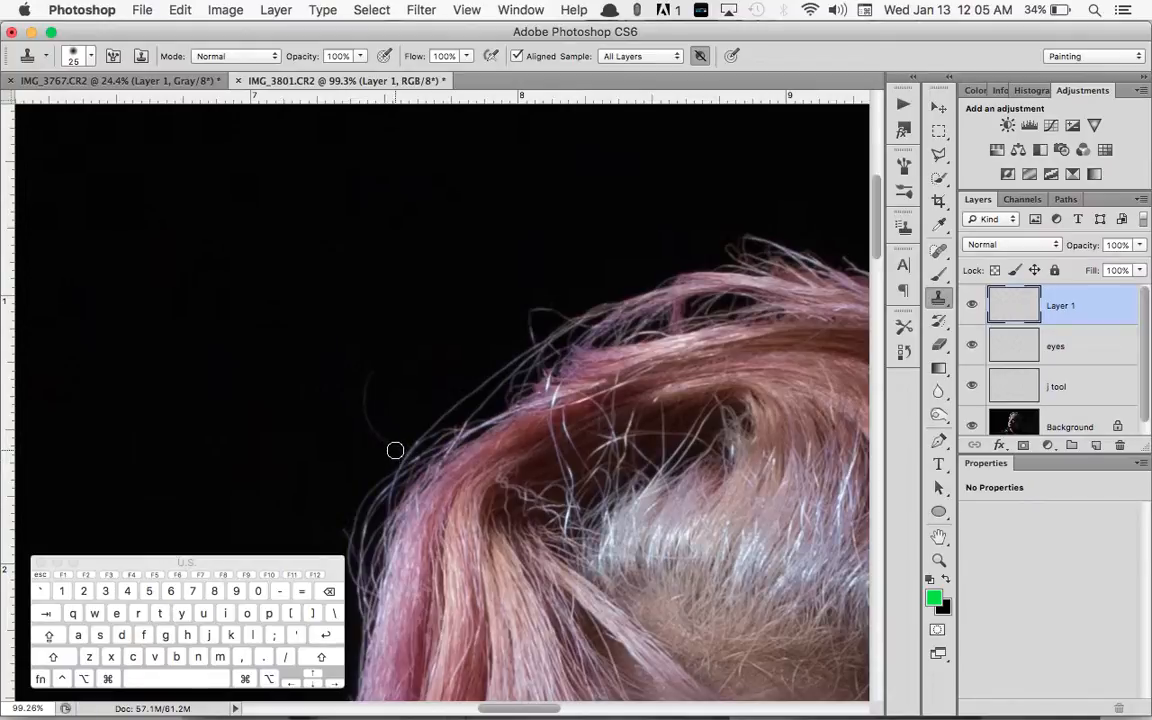
pyautogui.press('super+=')
pyautogui.press('super+=')
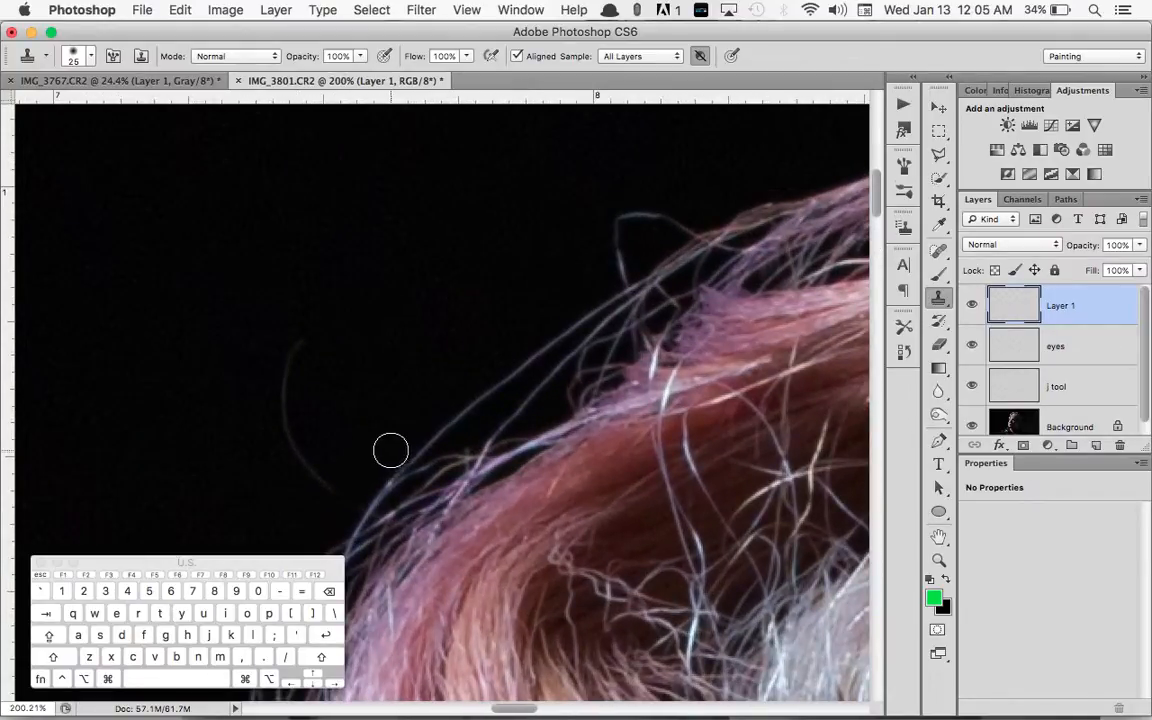
pyautogui.scroll(-3, 388, 453)
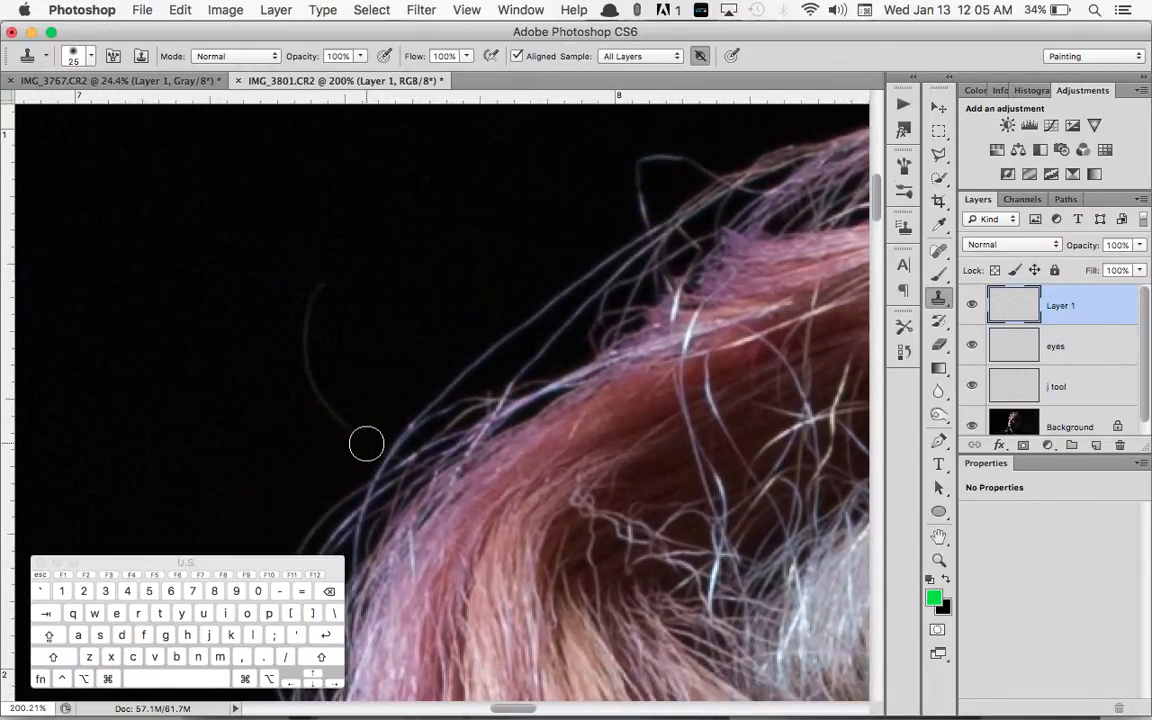
pyautogui.moveTo(366, 444)
pyautogui.mouseDown()
pyautogui.moveTo(312, 376)
pyautogui.moveTo(303, 337)
pyautogui.moveTo(321, 284)
pyautogui.mouseUp()
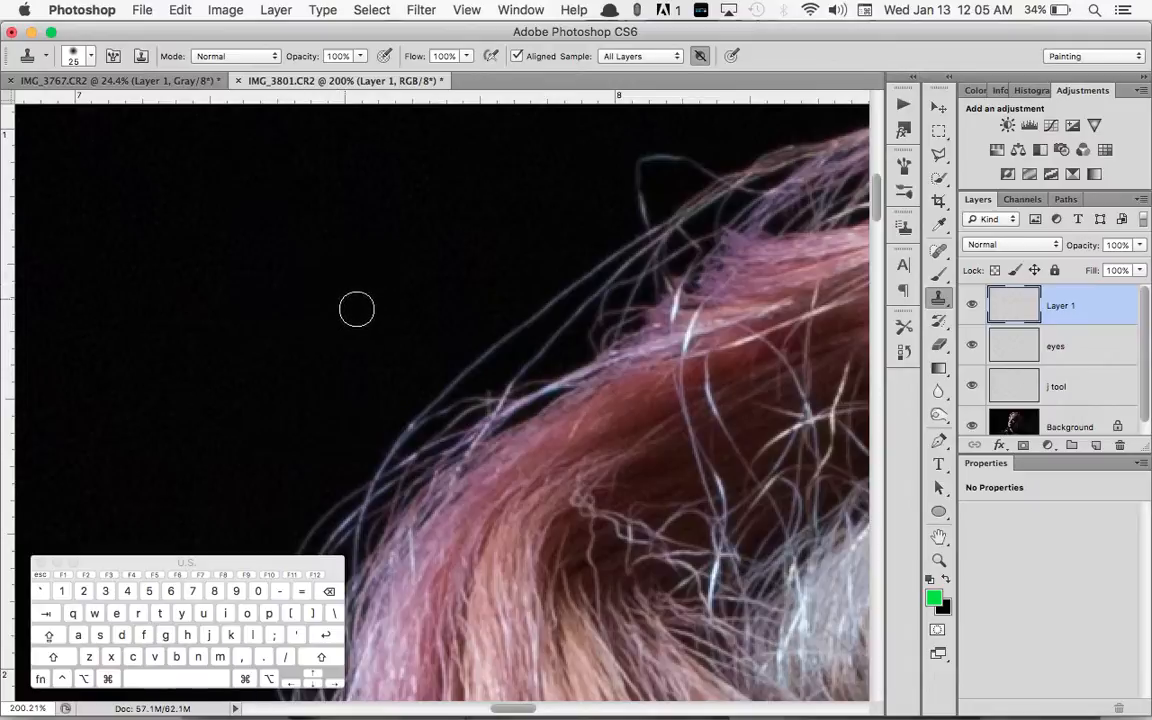
# Clone black background over the looped stray hair sticking out above the hair's outer edge.
pyautogui.scroll(1, 484, 292)
pyautogui.scroll(3, 484, 292)
pyautogui.hscroll(3, 484, 292)
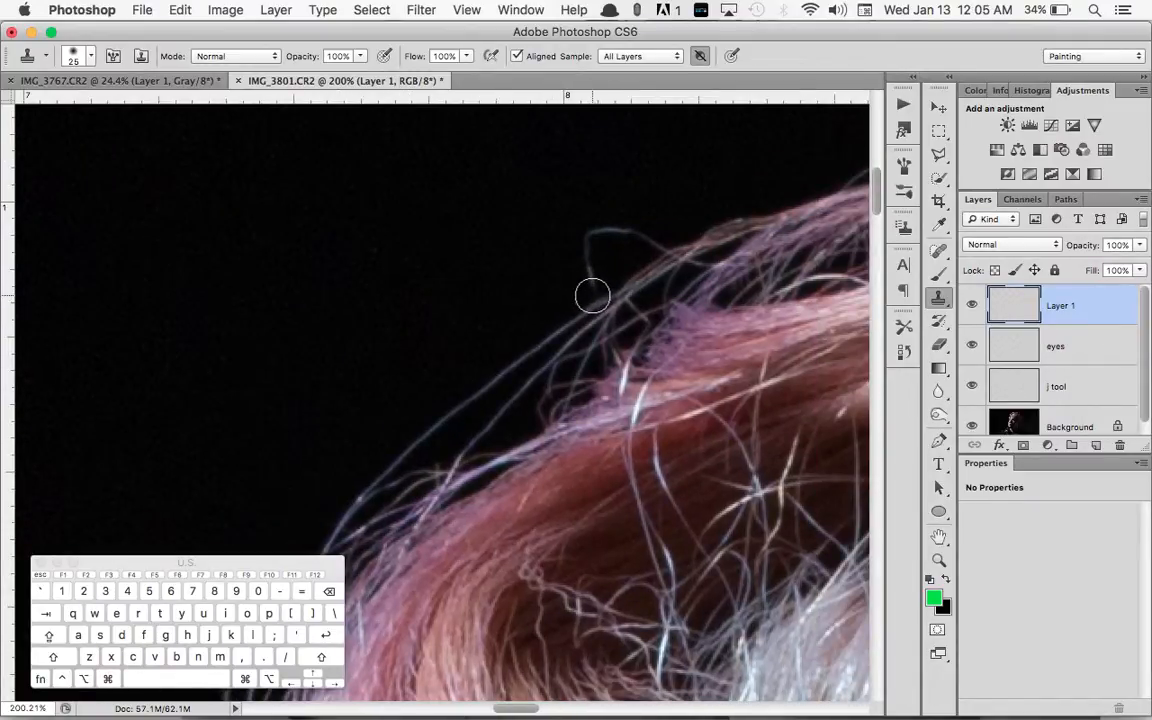
pyautogui.moveTo(592, 295)
pyautogui.mouseDown()
pyautogui.moveTo(584, 257)
pyautogui.moveTo(615, 226)
pyautogui.moveTo(578, 247)
pyautogui.moveTo(647, 240)
pyautogui.mouseUp()
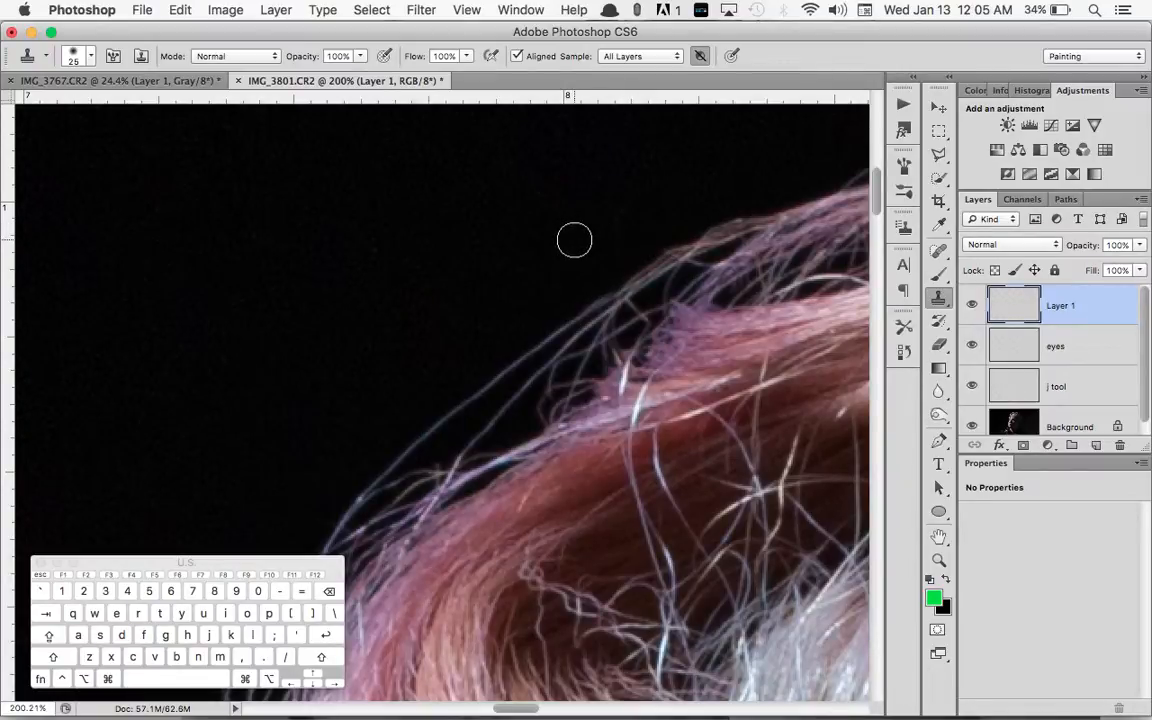
# Try to clone over the curled stray hairs at the crown and undo the stroke.
pyautogui.hscroll(4, 571, 239)
pyautogui.scroll(5, 661, 187)
pyautogui.hscroll(6, 661, 187)
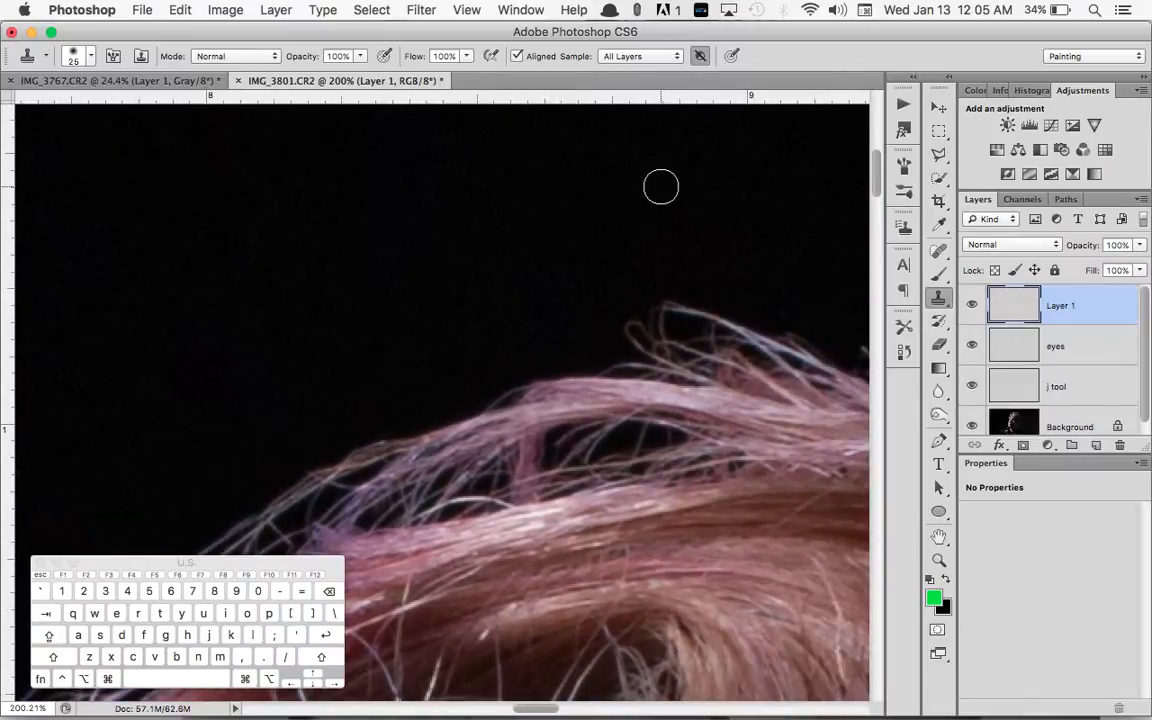
pyautogui.hscroll(2, 713, 276)
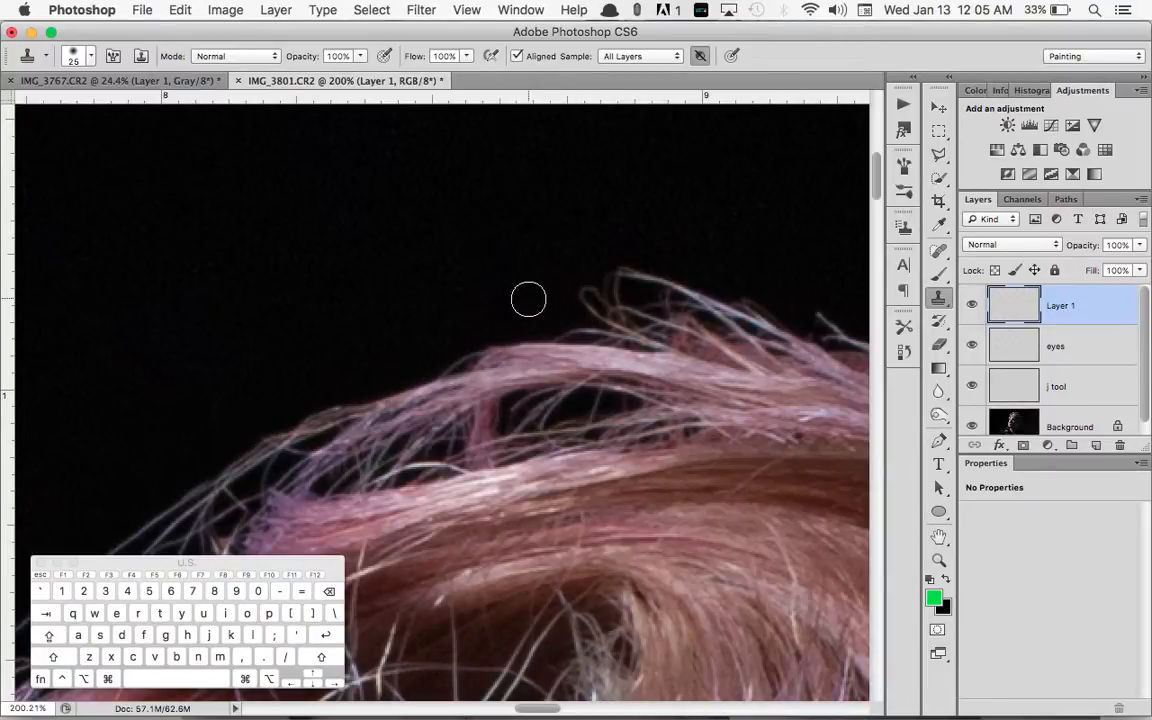
pyautogui.moveTo(530, 299)
pyautogui.mouseDown()
pyautogui.moveTo(578, 298)
pyautogui.moveTo(618, 259)
pyautogui.moveTo(747, 187)
pyautogui.moveTo(623, 285)
pyautogui.moveTo(614, 270)
pyautogui.moveTo(724, 287)
pyautogui.moveTo(750, 320)
pyautogui.mouseUp()
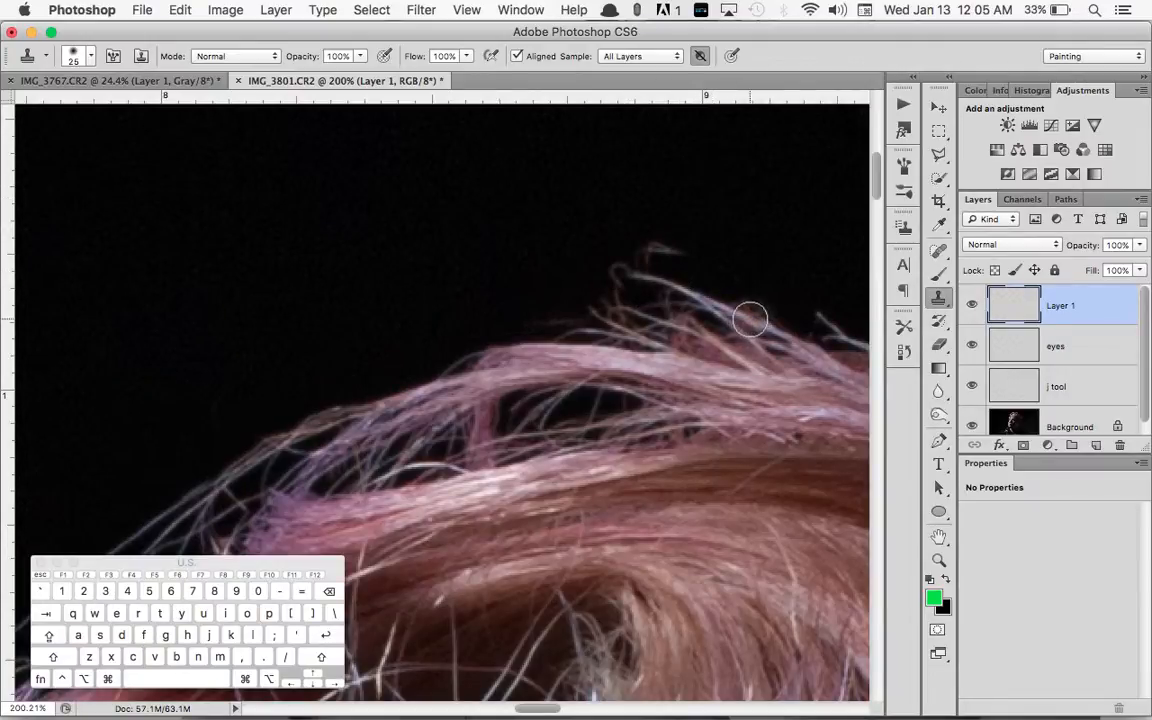
pyautogui.press('super+z')
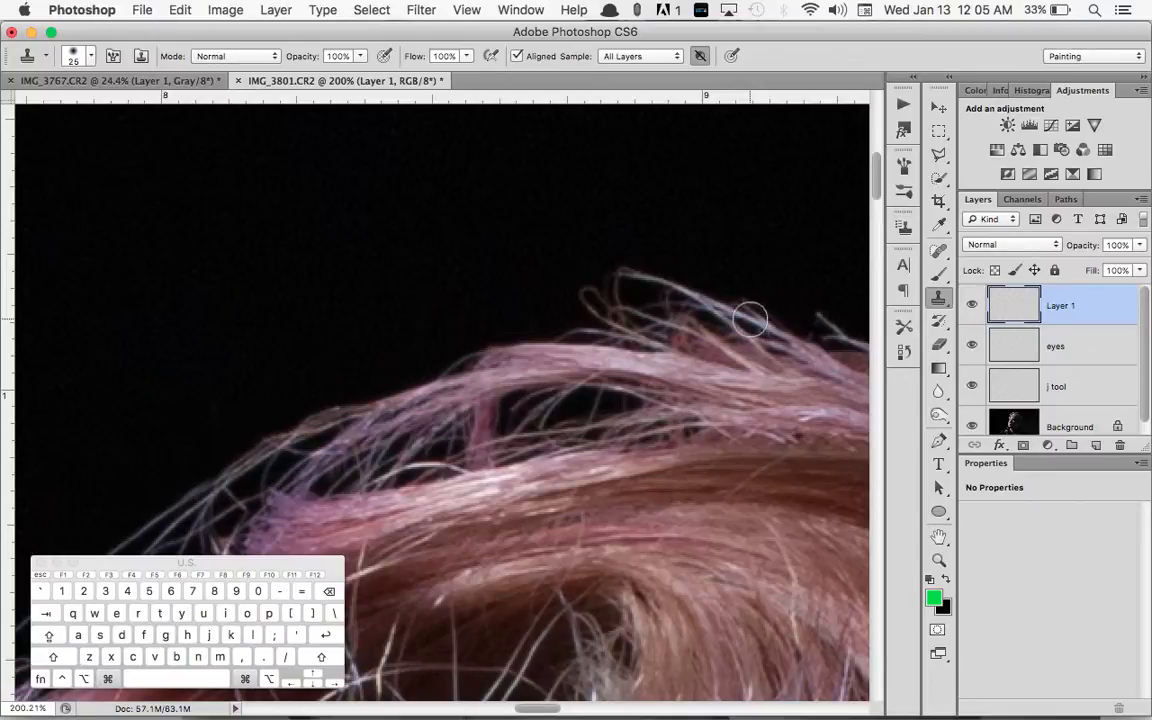
# Sample the black background beside the crown and clone it over the curled stray hairs sticking up from the top of the hair.
pyautogui.moveTo(517, 306)
pyautogui.mouseDown()
pyautogui.moveTo(591, 290)
pyautogui.moveTo(638, 262)
pyautogui.moveTo(617, 285)
pyautogui.moveTo(571, 290)
pyautogui.moveTo(522, 318)
pyautogui.mouseUp()
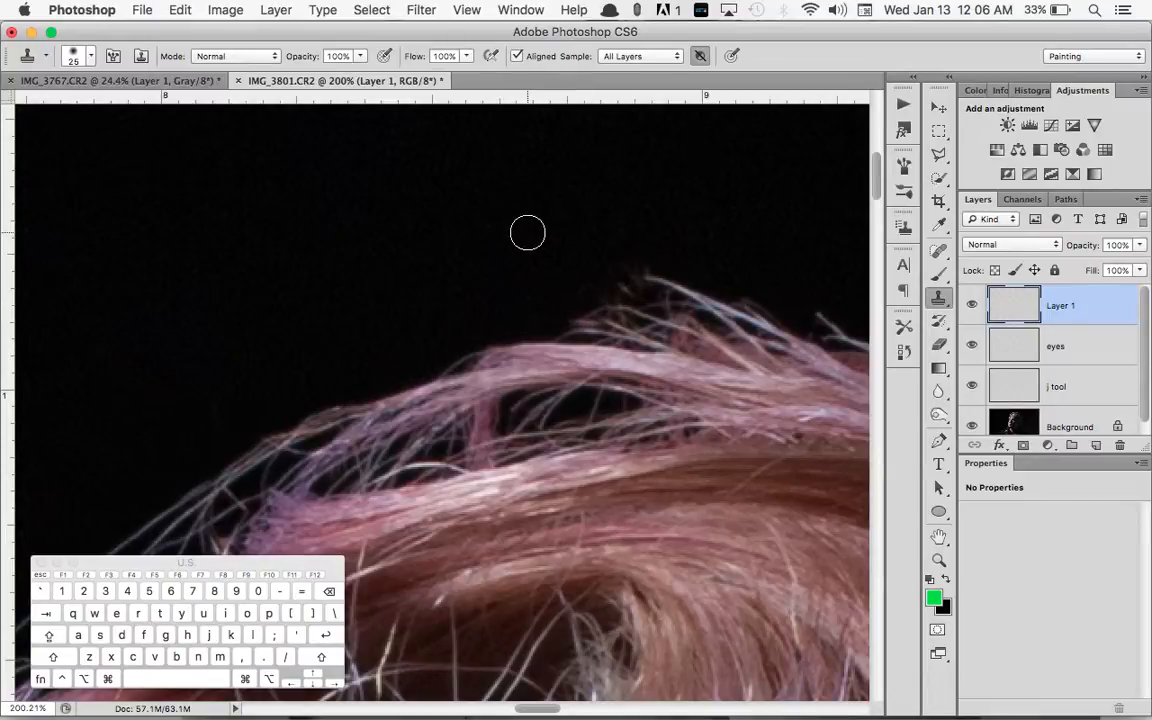
pyautogui.press('alt')
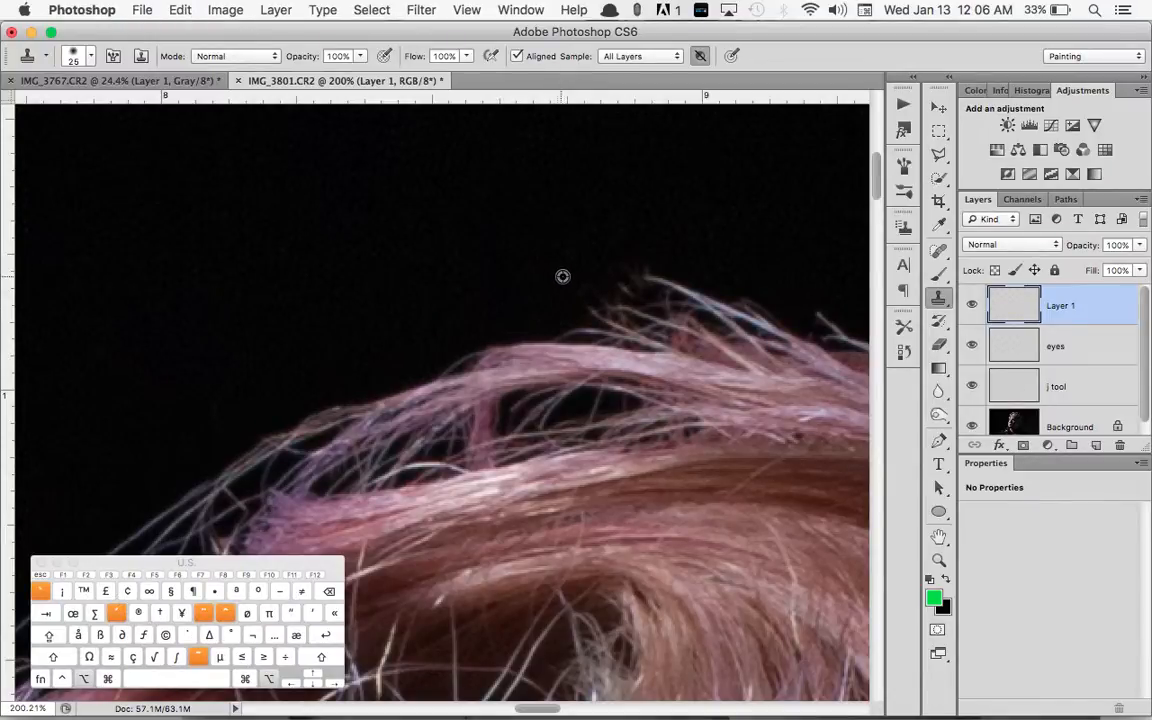
pyautogui.keyDown('alt'); pyautogui.click(564, 275); pyautogui.keyUp('alt')
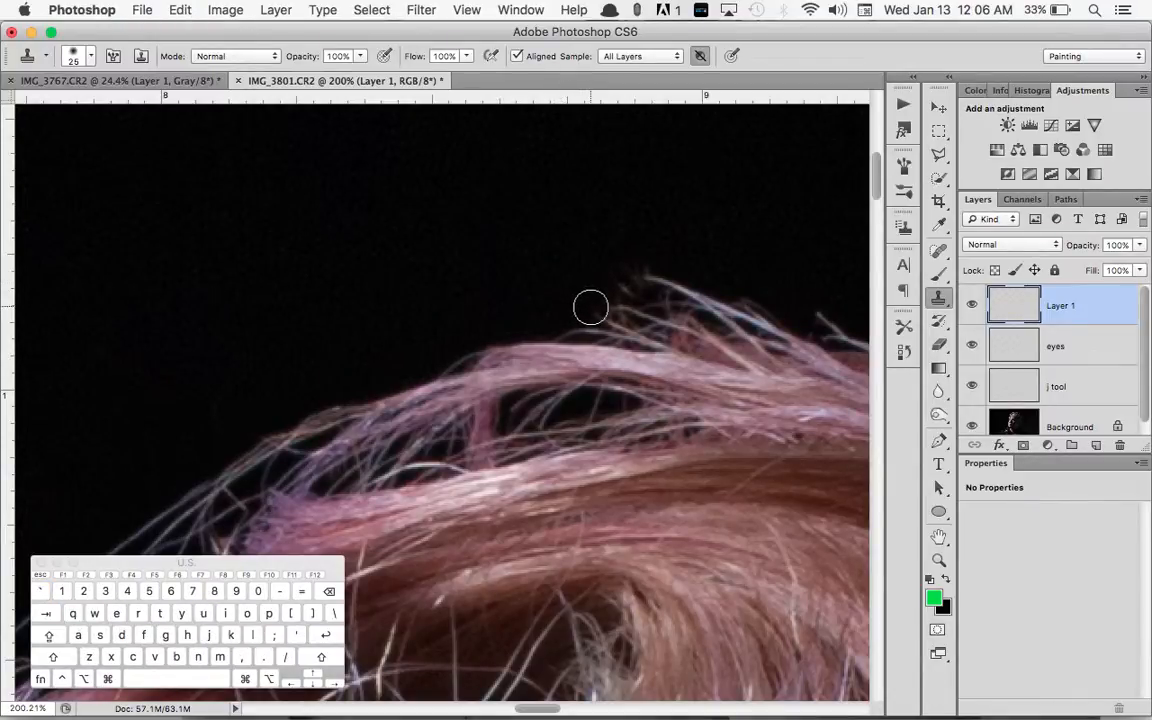
pyautogui.moveTo(590, 310)
pyautogui.mouseDown()
pyautogui.moveTo(609, 280)
pyautogui.moveTo(710, 288)
pyautogui.moveTo(748, 278)
pyautogui.moveTo(681, 267)
pyautogui.mouseUp()
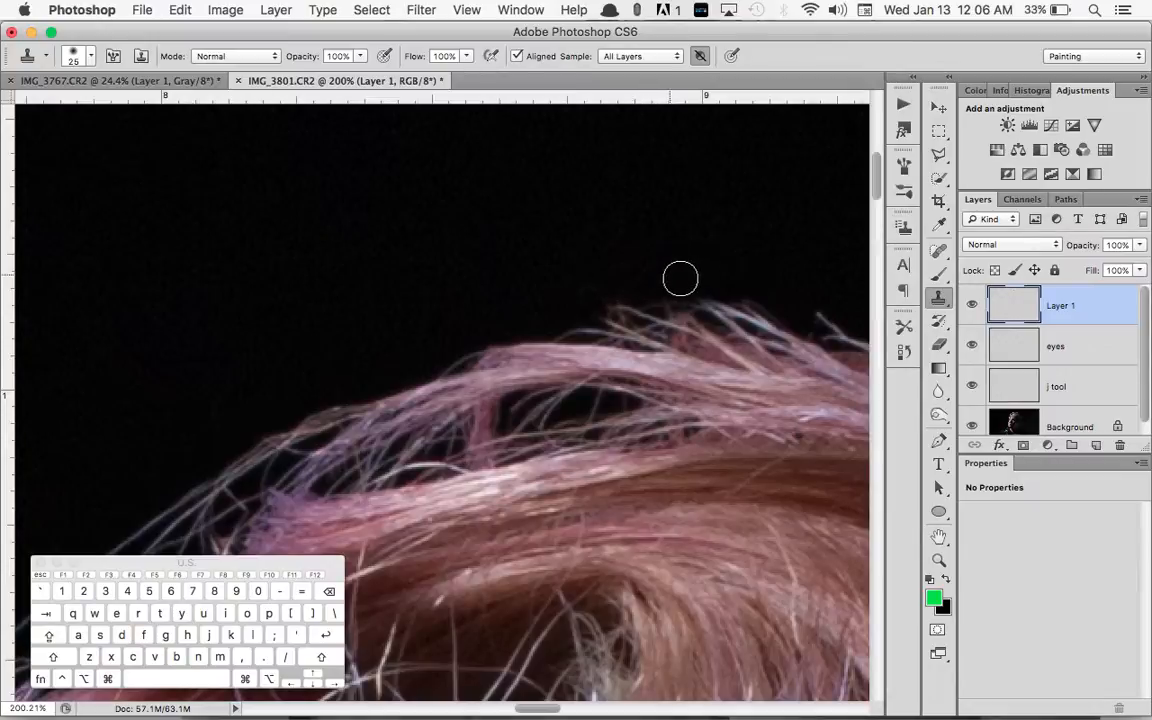
pyautogui.hscroll(5, 702, 286)
pyautogui.hscroll(2, 702, 288)
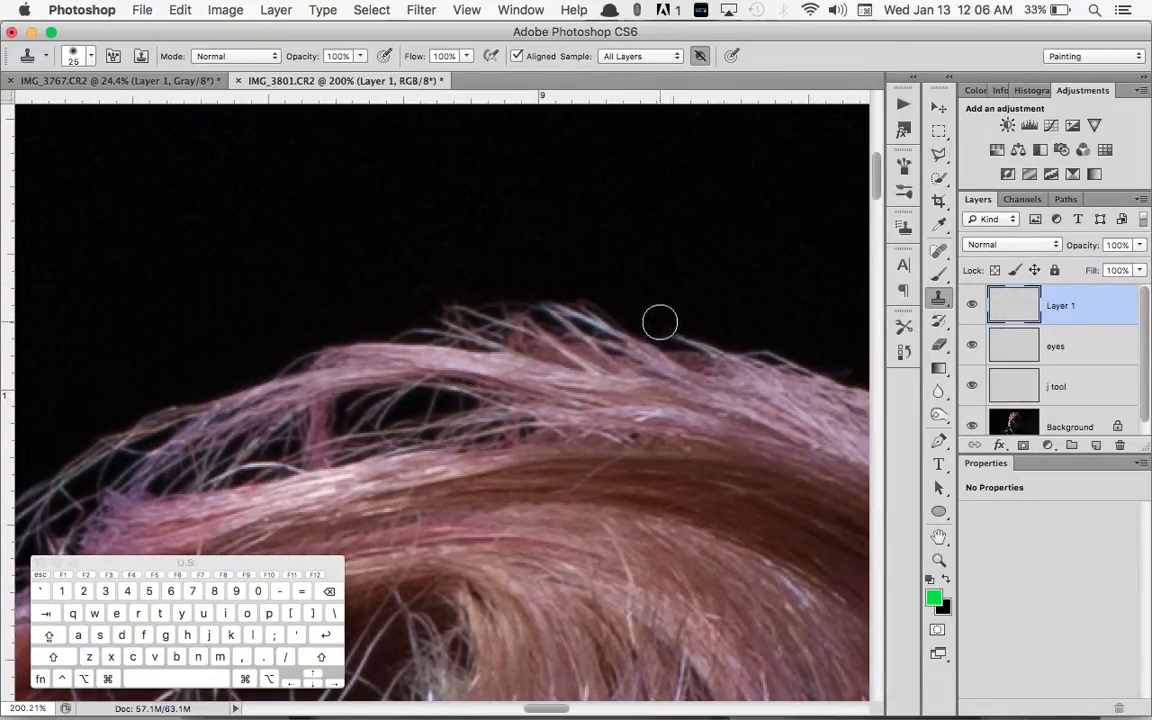
pyautogui.press('alt')
pyautogui.keyDown('alt'); pyautogui.click(669, 215); pyautogui.keyUp('alt')
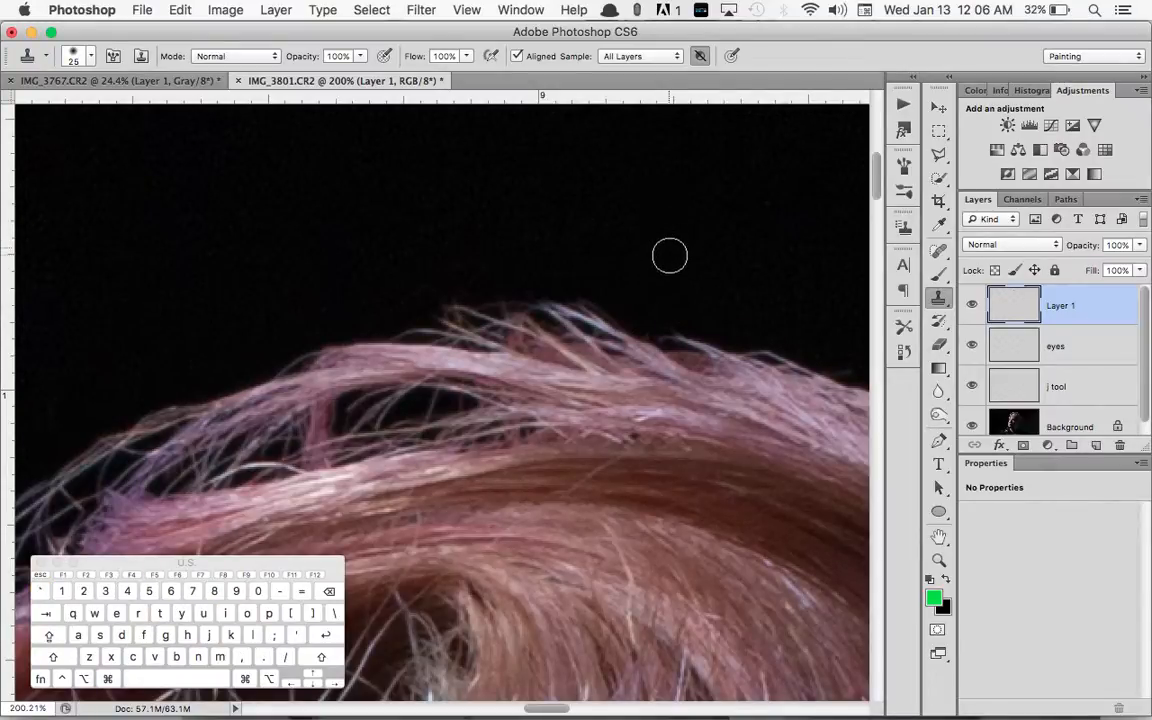
# Sample clean black background and clone it over the fine stray hairs above the lifted lock behind the crown.
pyautogui.hscroll(20, 670, 252)
pyautogui.scroll(-5, 670, 252)
pyautogui.hscroll(12, 673, 243)
pyautogui.scroll(-3, 673, 243)
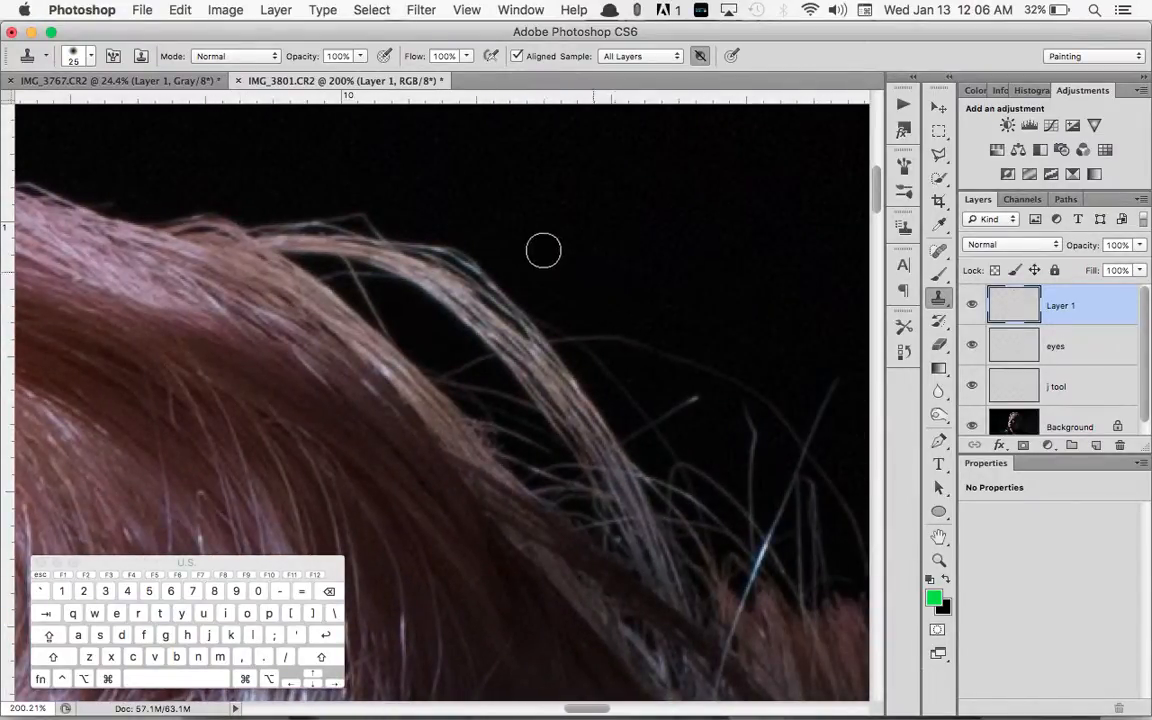
pyautogui.keyDown('alt'); pyautogui.click(478, 194); pyautogui.keyUp('alt')
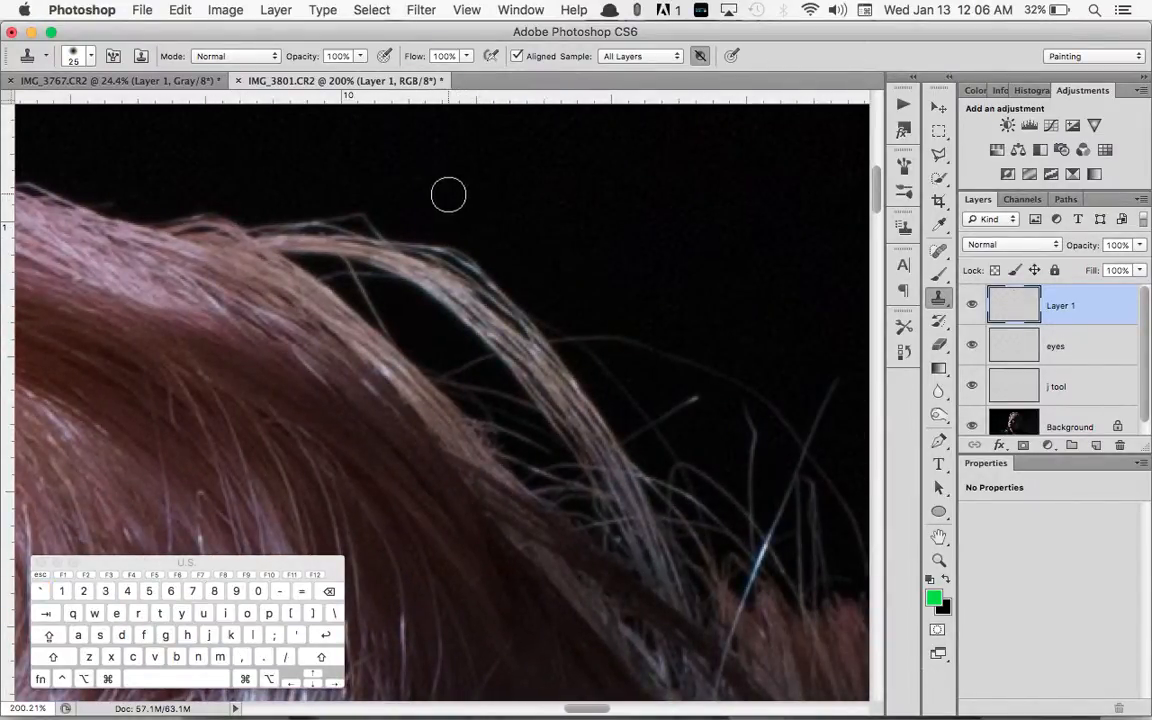
pyautogui.keyDown('alt'); pyautogui.click(636, 181); pyautogui.keyUp('alt')
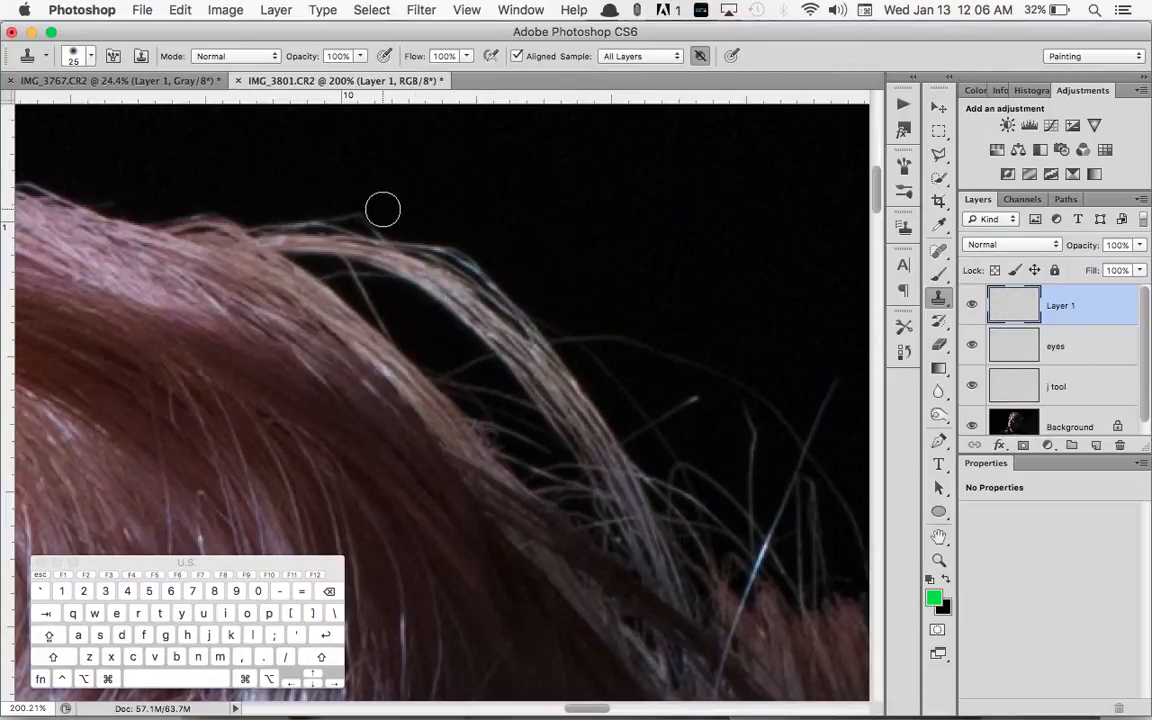
pyautogui.moveTo(380, 229); pyautogui.dragTo(325, 205)
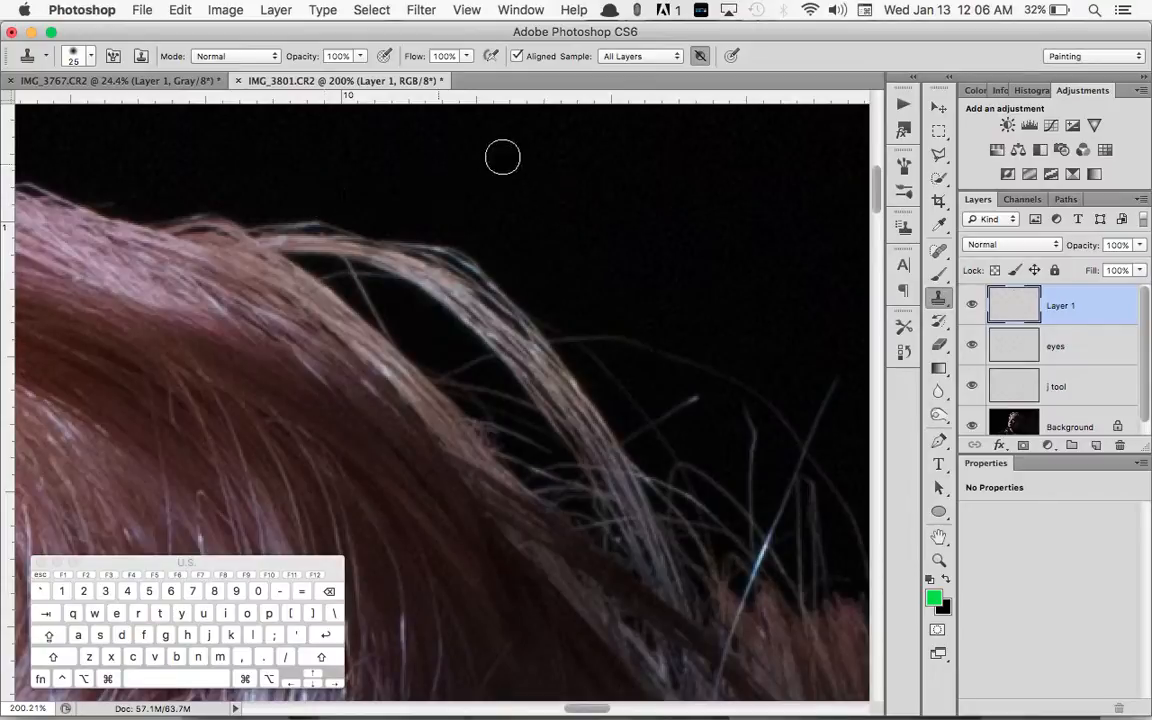
# Clone black background over the thin crossing stray hairs sticking out behind the lifted lock.
pyautogui.scroll(-3, 648, 190)
pyautogui.hscroll(3, 648, 190)
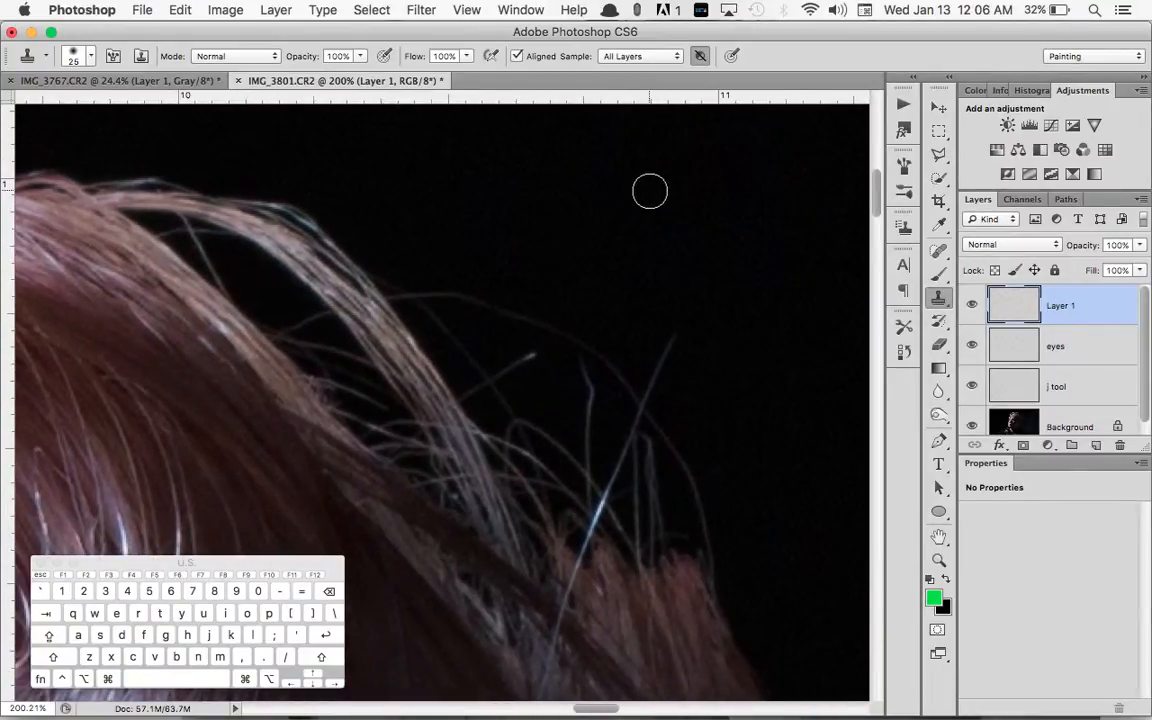
pyautogui.keyDown('alt'); pyautogui.scroll(-10, 649, 191); pyautogui.keyUp('alt')
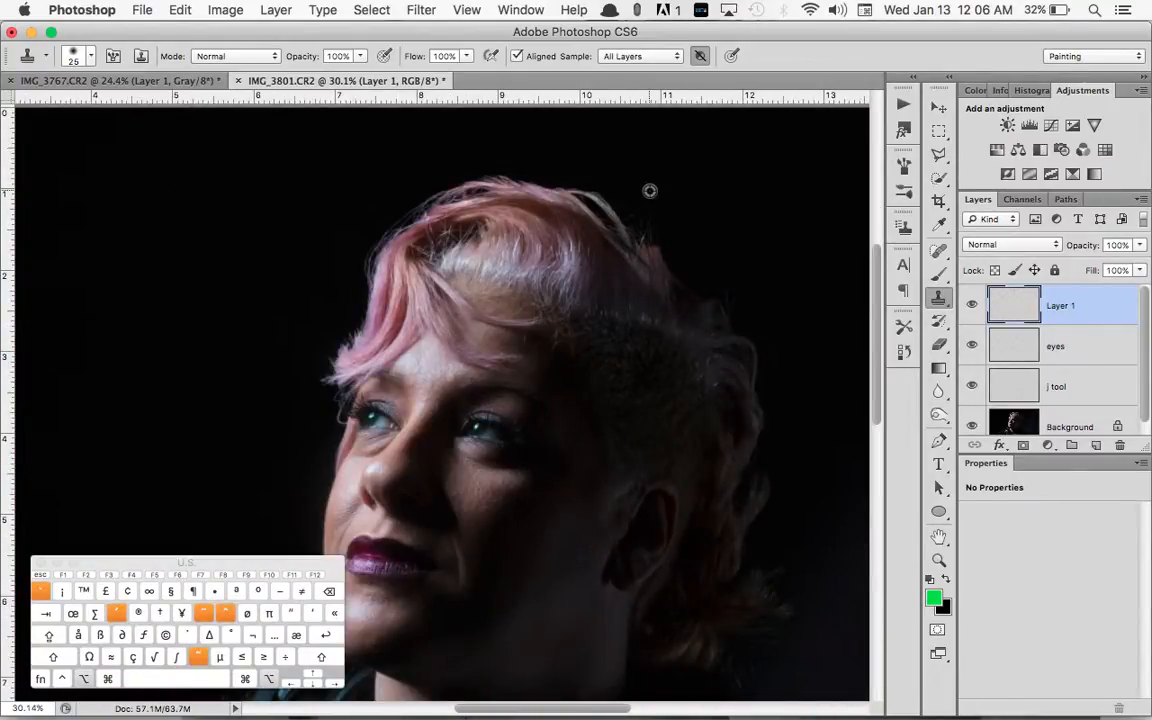
pyautogui.keyDown('alt'); pyautogui.scroll(8, 649, 191); pyautogui.keyUp('alt')
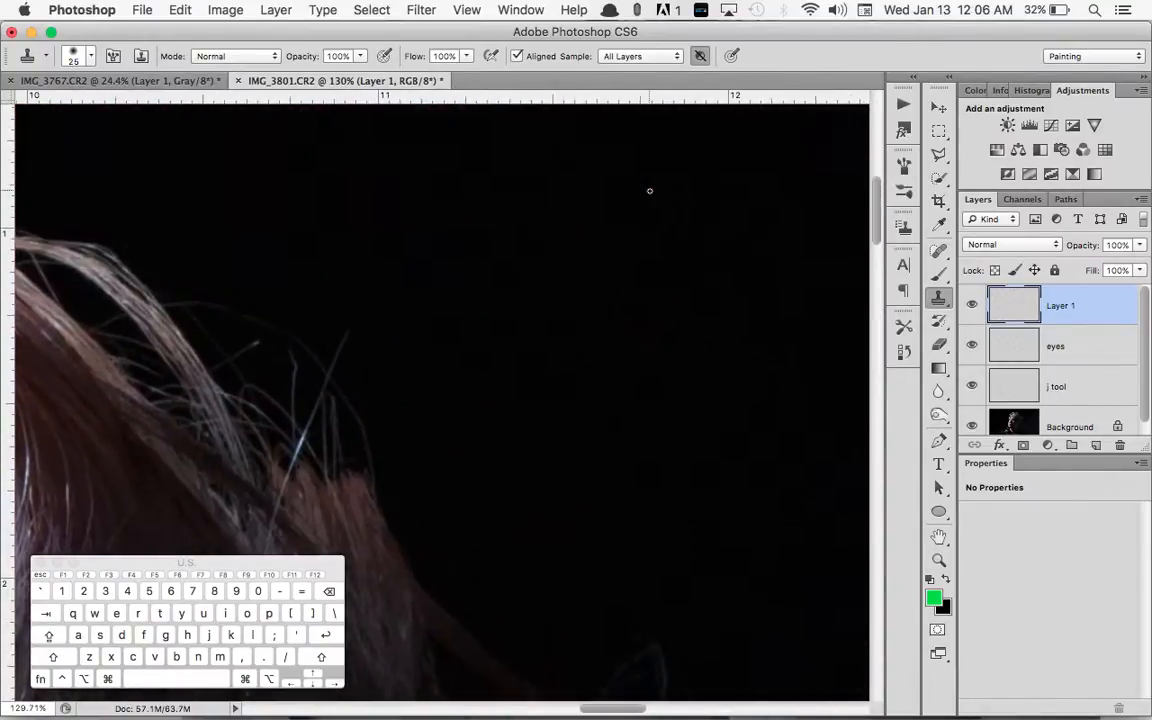
pyautogui.keyDown('alt'); pyautogui.scroll(-2, 649, 191); pyautogui.keyUp('alt')
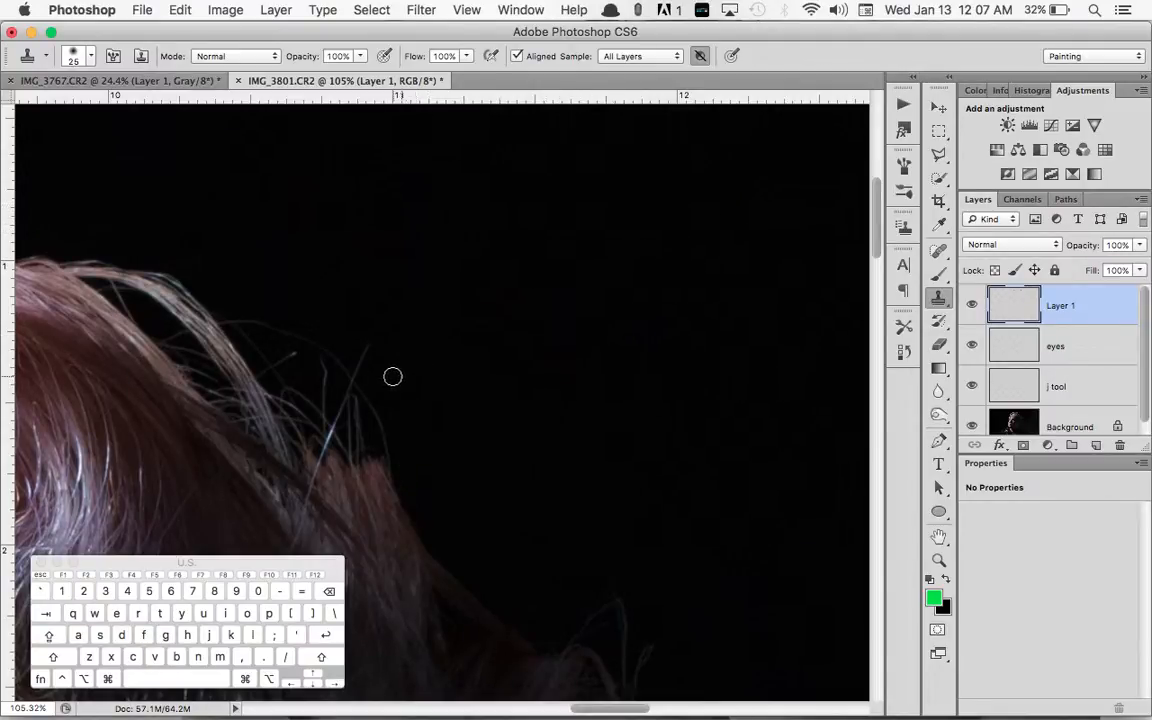
pyautogui.moveTo(358, 375)
pyautogui.mouseDown()
pyautogui.moveTo(381, 410)
pyautogui.moveTo(397, 469)
pyautogui.moveTo(386, 426)
pyautogui.moveTo(366, 442)
pyautogui.moveTo(359, 415)
pyautogui.moveTo(360, 446)
pyautogui.moveTo(352, 433)
pyautogui.moveTo(349, 378)
pyautogui.moveTo(322, 342)
pyautogui.moveTo(350, 400)
pyautogui.moveTo(353, 443)
pyautogui.moveTo(327, 370)
pyautogui.moveTo(342, 432)
pyautogui.moveTo(315, 399)
pyautogui.moveTo(332, 436)
pyautogui.moveTo(407, 468)
pyautogui.moveTo(377, 435)
pyautogui.moveTo(287, 386)
pyautogui.moveTo(302, 351)
pyautogui.moveTo(260, 354)
pyautogui.moveTo(227, 305)
pyautogui.moveTo(225, 315)
pyautogui.moveTo(322, 359)
pyautogui.mouseUp()
# Clone black background over the faint upright hairs and the thin curved strand along the shadowed back of the head.
pyautogui.scroll(-5, 440, 381)
pyautogui.hscroll(5, 440, 381)
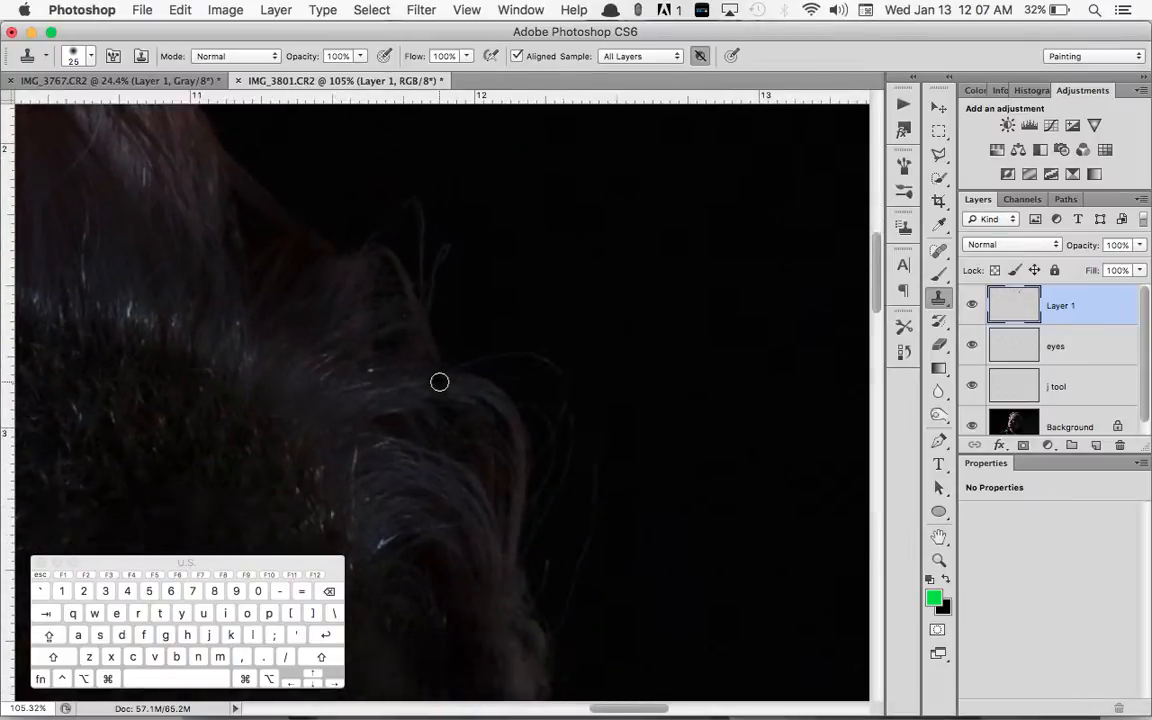
pyautogui.moveTo(391, 413)
pyautogui.mouseDown()
pyautogui.moveTo(398, 378)
pyautogui.moveTo(398, 390)
pyautogui.moveTo(378, 339)
pyautogui.moveTo(330, 284)
pyautogui.mouseUp()
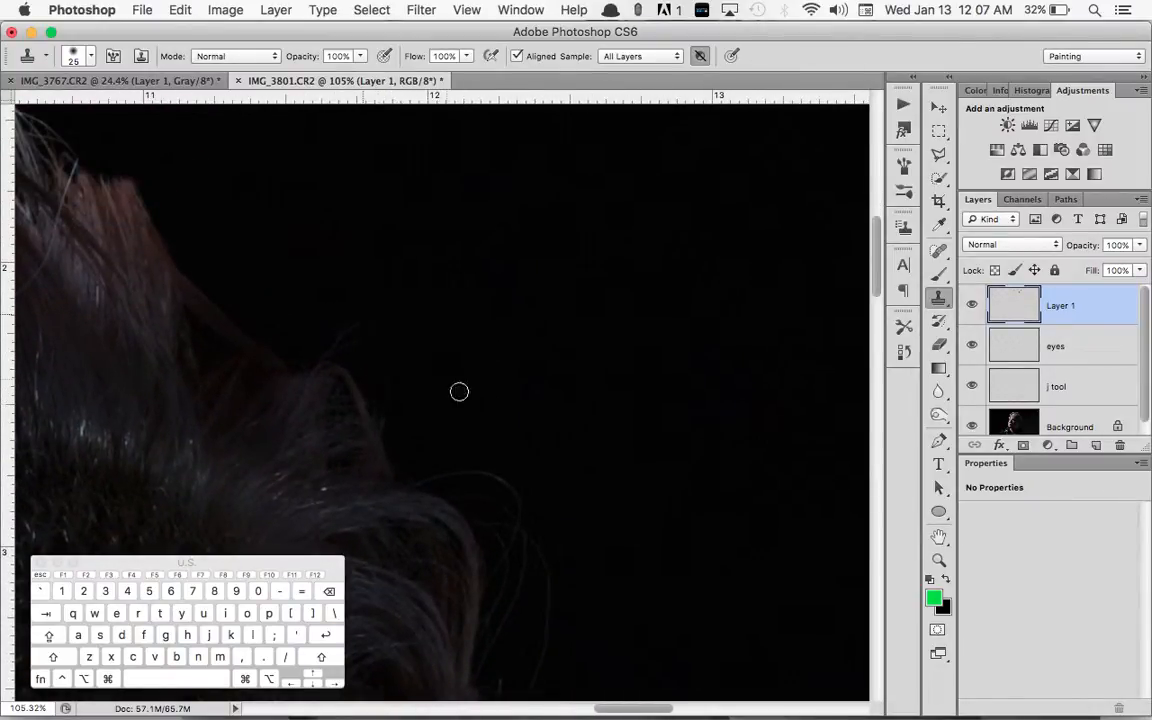
pyautogui.moveTo(487, 476); pyautogui.dragTo(519, 499)
# Look over the back edge of the hair, the collar, face, chin and neck for remaining areas to retouch.
pyautogui.scroll(-5, 519, 499)
pyautogui.hscroll(2, 519, 499)
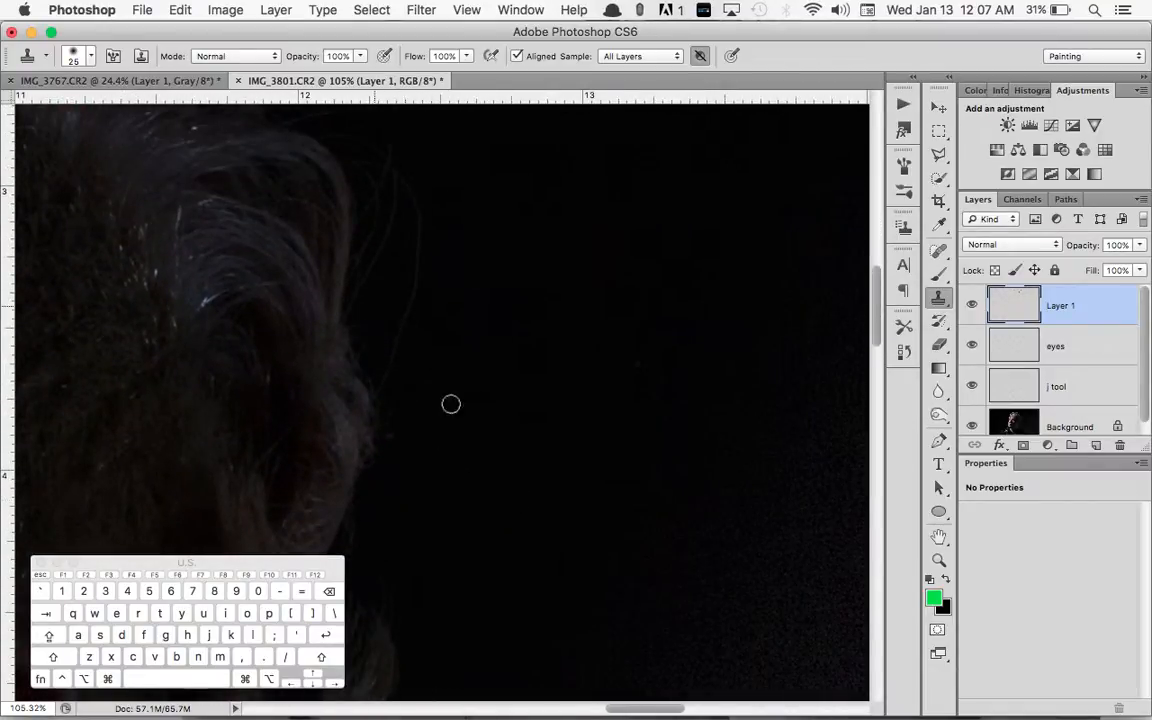
pyautogui.scroll(-10, 480, 458)
pyautogui.hscroll(-1, 480, 458)
pyautogui.scroll(-15, 480, 458)
pyautogui.hscroll(-1, 480, 458)
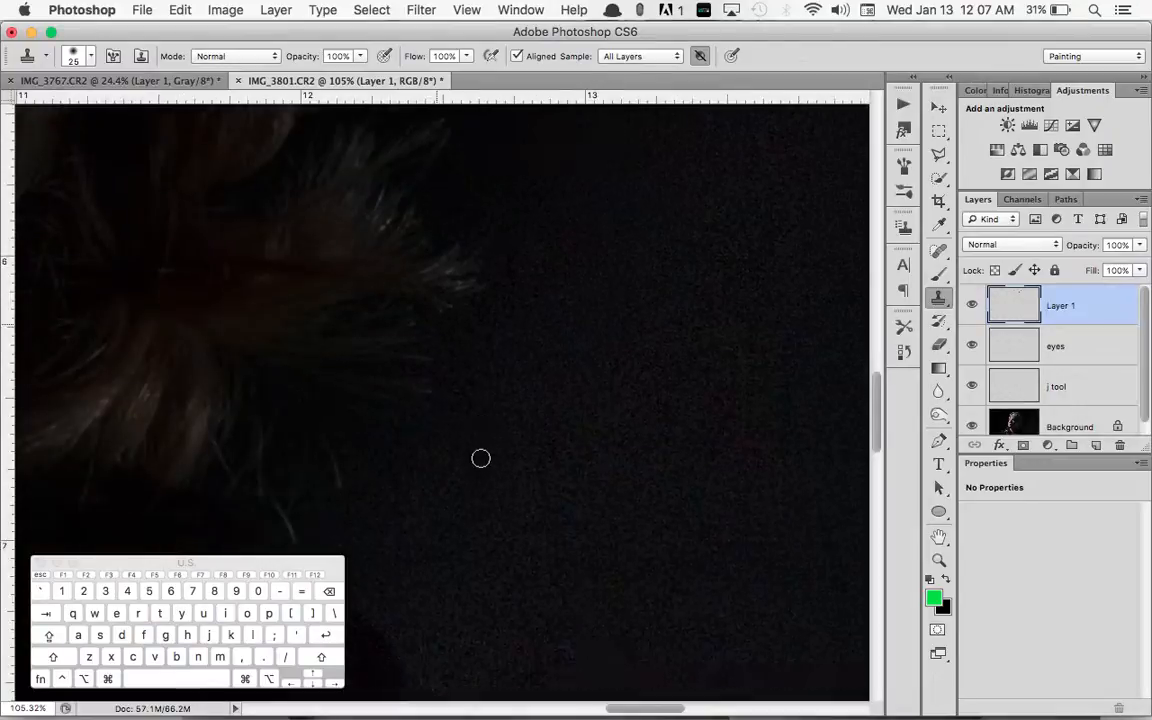
pyautogui.hscroll(-20, 480, 458)
pyautogui.scroll(4, 480, 458)
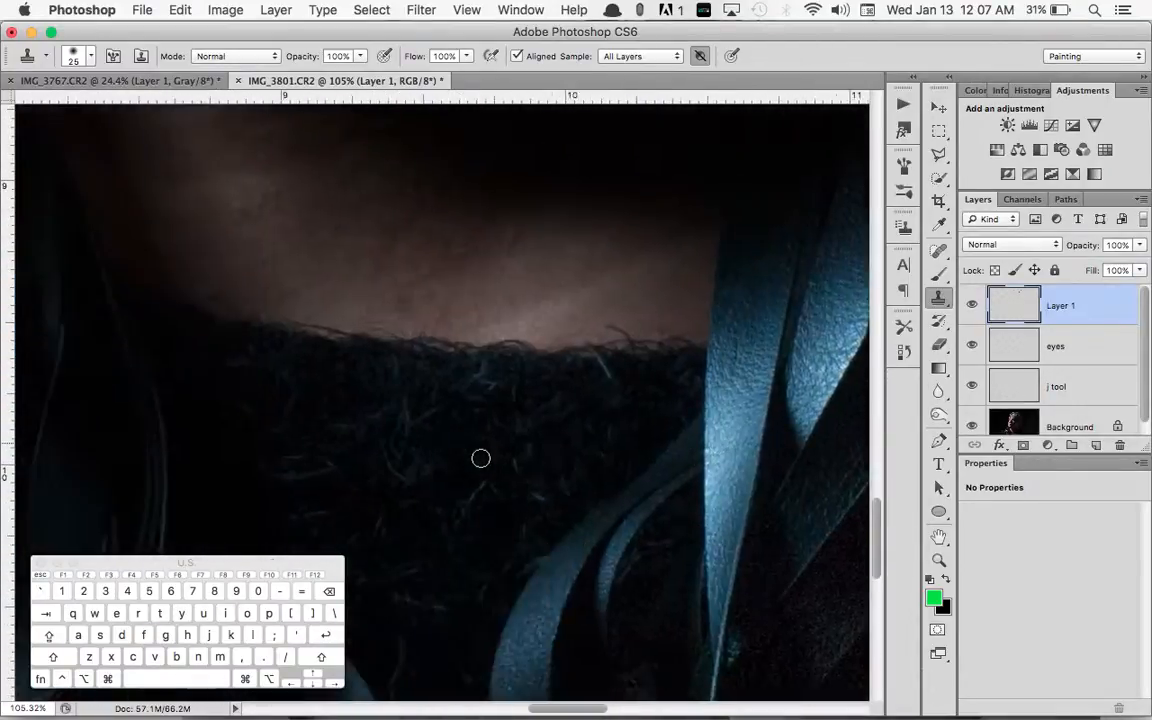
pyautogui.scroll(20, 480, 458)
pyautogui.hscroll(-4, 480, 458)
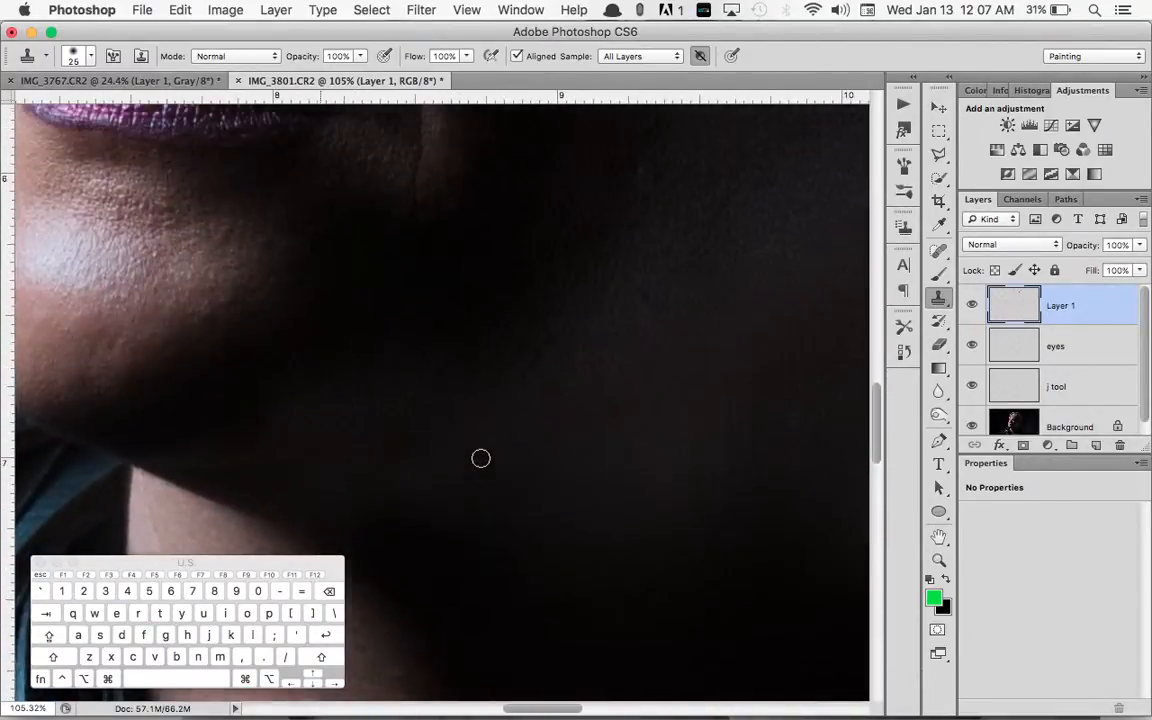
pyautogui.scroll(3, 480, 458)
pyautogui.hscroll(3, 480, 458)
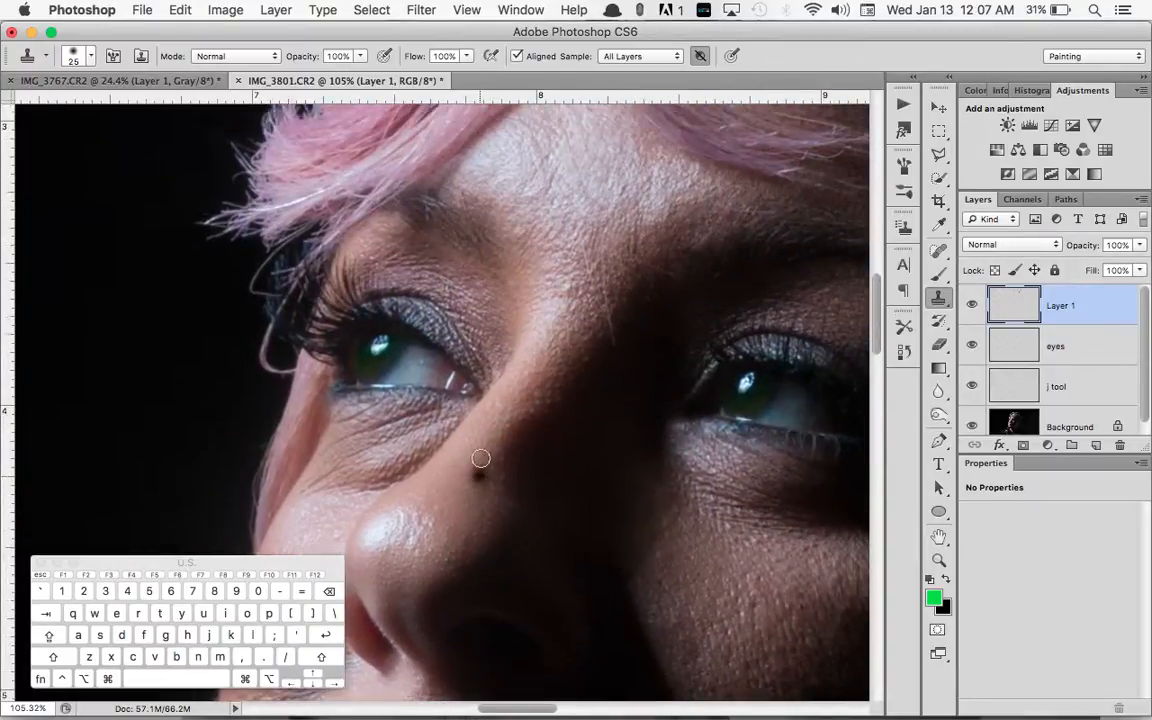
pyautogui.scroll(-20, 537, 411)
pyautogui.scroll(-15, 538, 412)
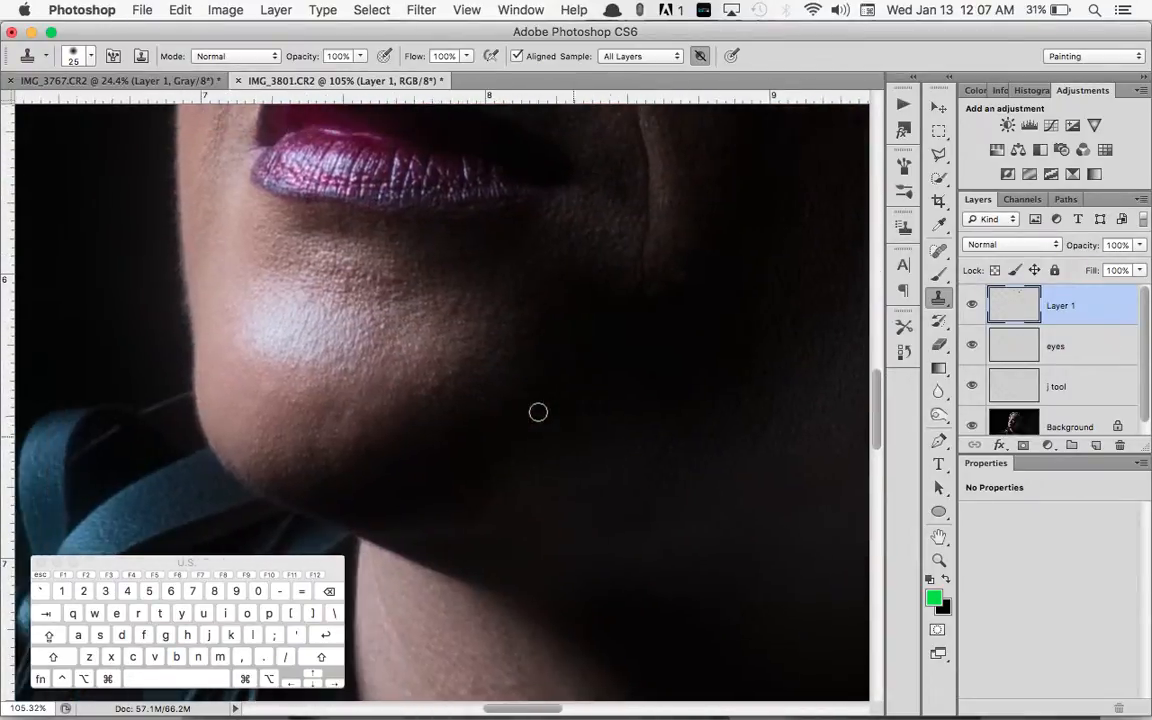
pyautogui.hscroll(-5, 538, 412)
pyautogui.hscroll(4, 538, 412)
pyautogui.scroll(-3, 538, 412)
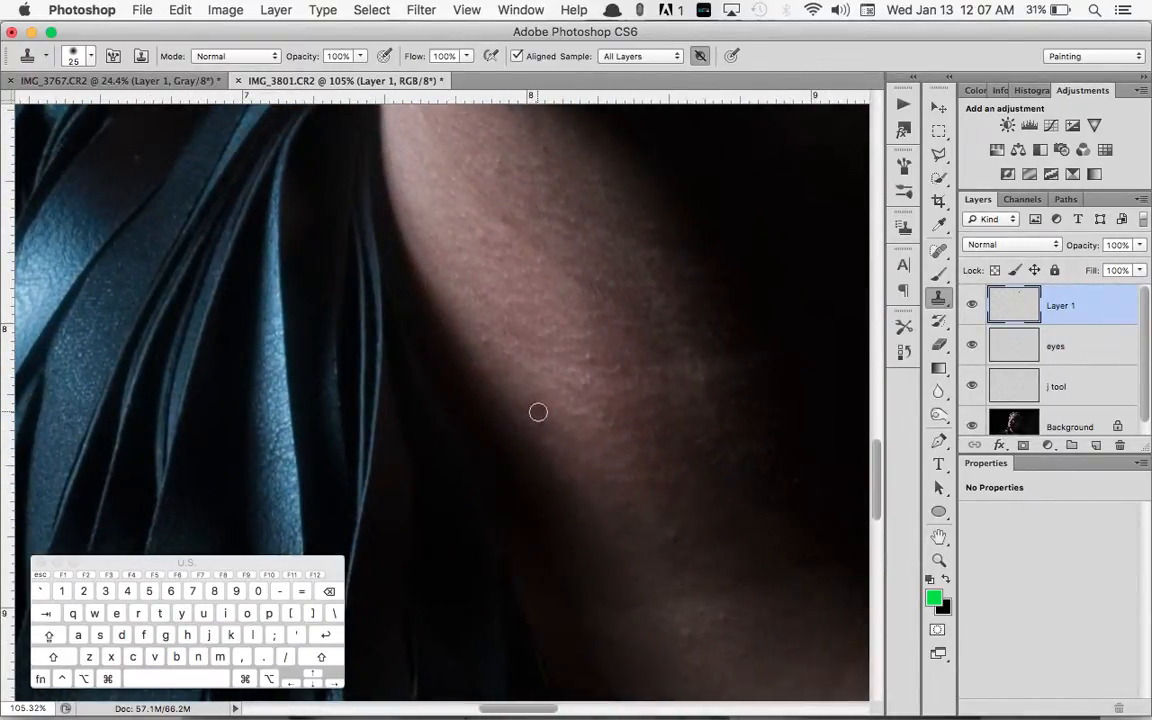
# Try cloning sampled neck skin over the lighter textured patch above the collar, toggling the stroke to compare, and undo it.
pyautogui.press('alt')
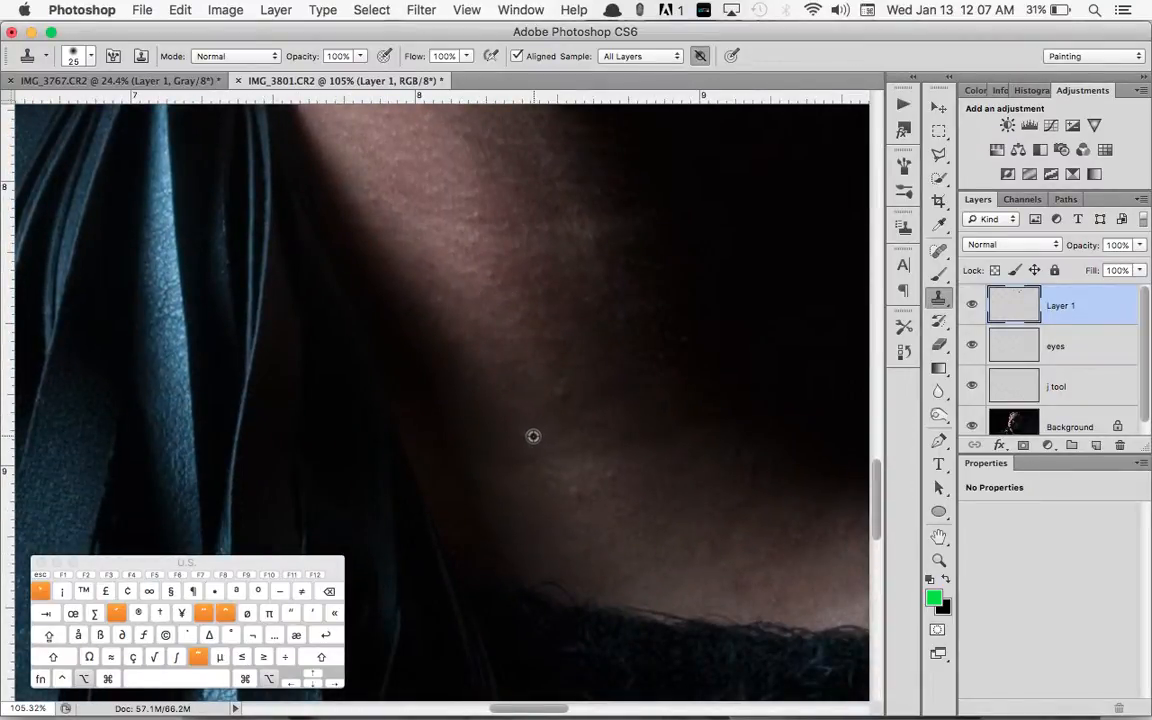
pyautogui.keyDown('alt'); pyautogui.click(533, 436); pyautogui.keyUp('alt')
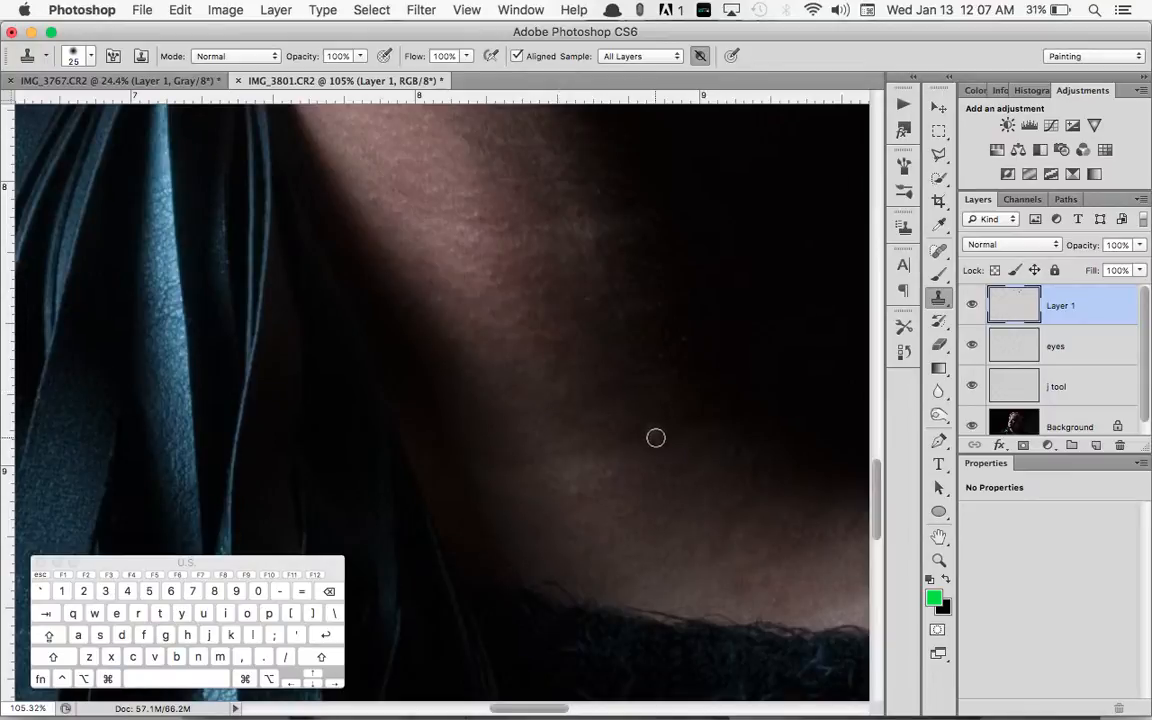
pyautogui.click(578, 490)
pyautogui.press('super+z')
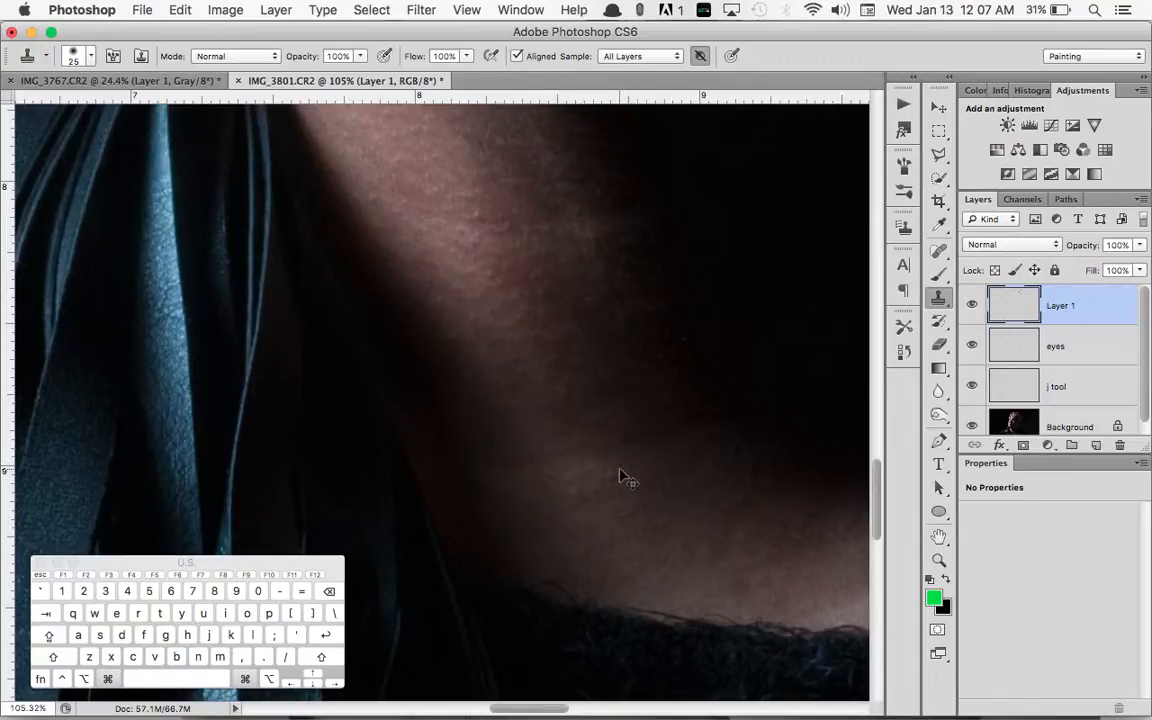
pyautogui.press('super+z')
pyautogui.press('super+z')
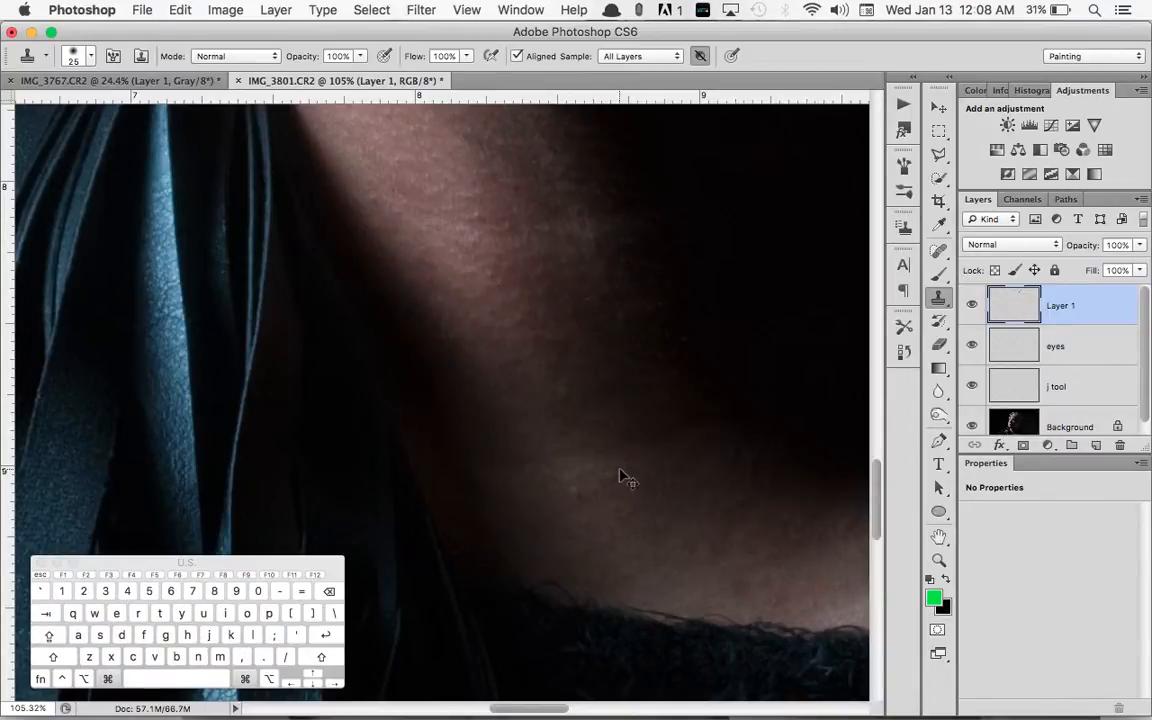
# Set the Clone Stamp brush hardness to 100%.
pyautogui.rightClick(523, 366)
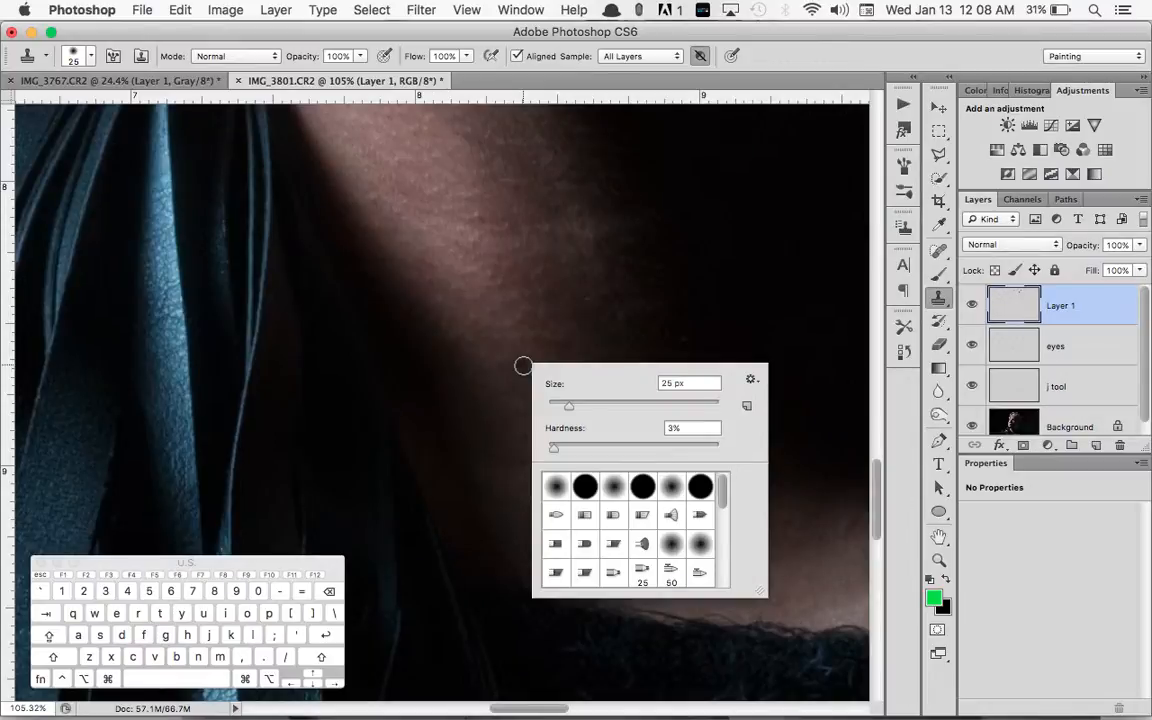
pyautogui.moveTo(555, 455); pyautogui.dragTo(672, 455)
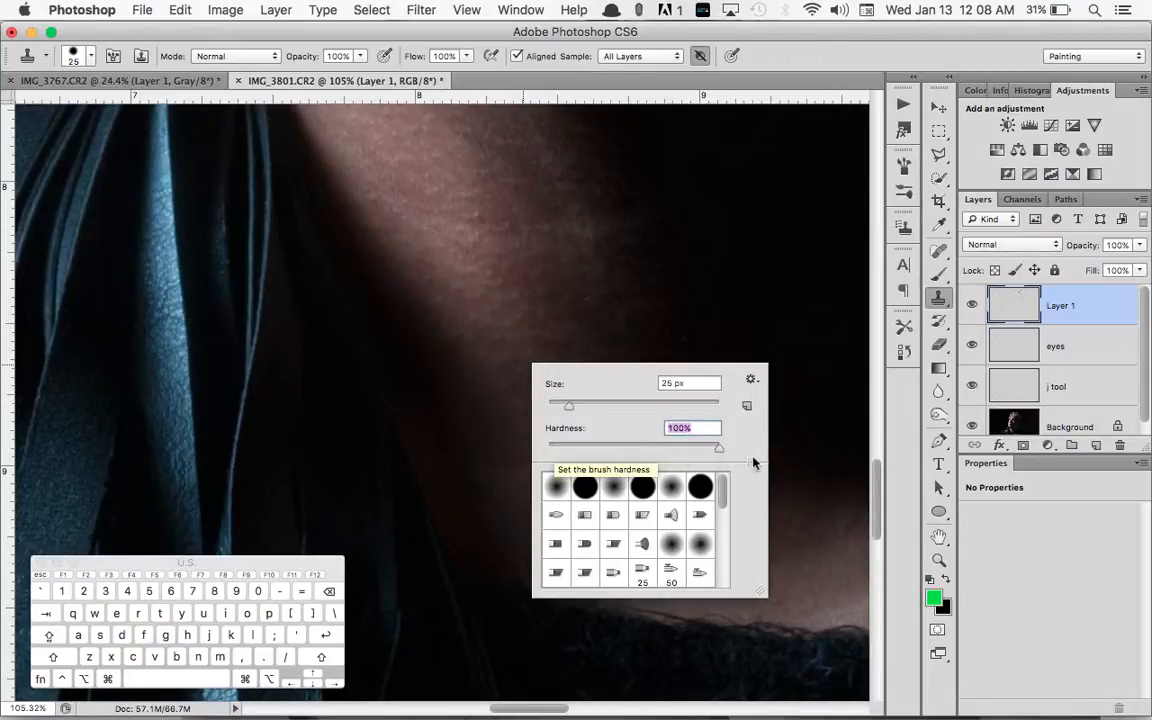
pyautogui.click(571, 293)
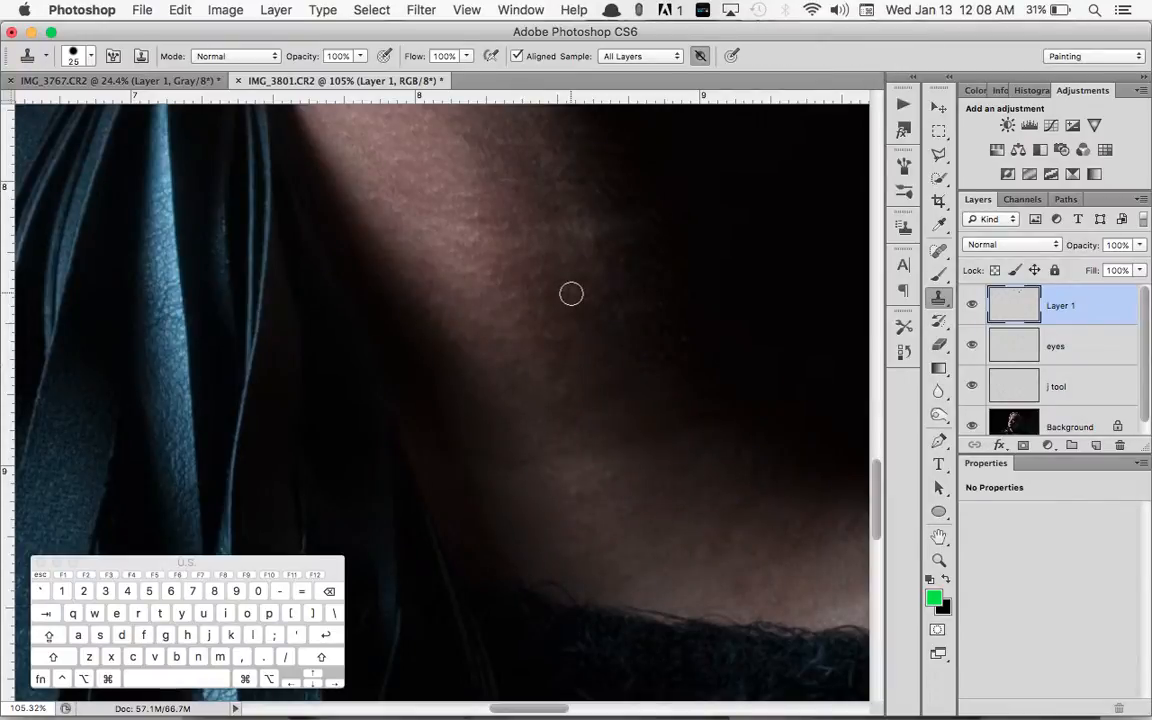
pyautogui.scroll(10, 571, 293)
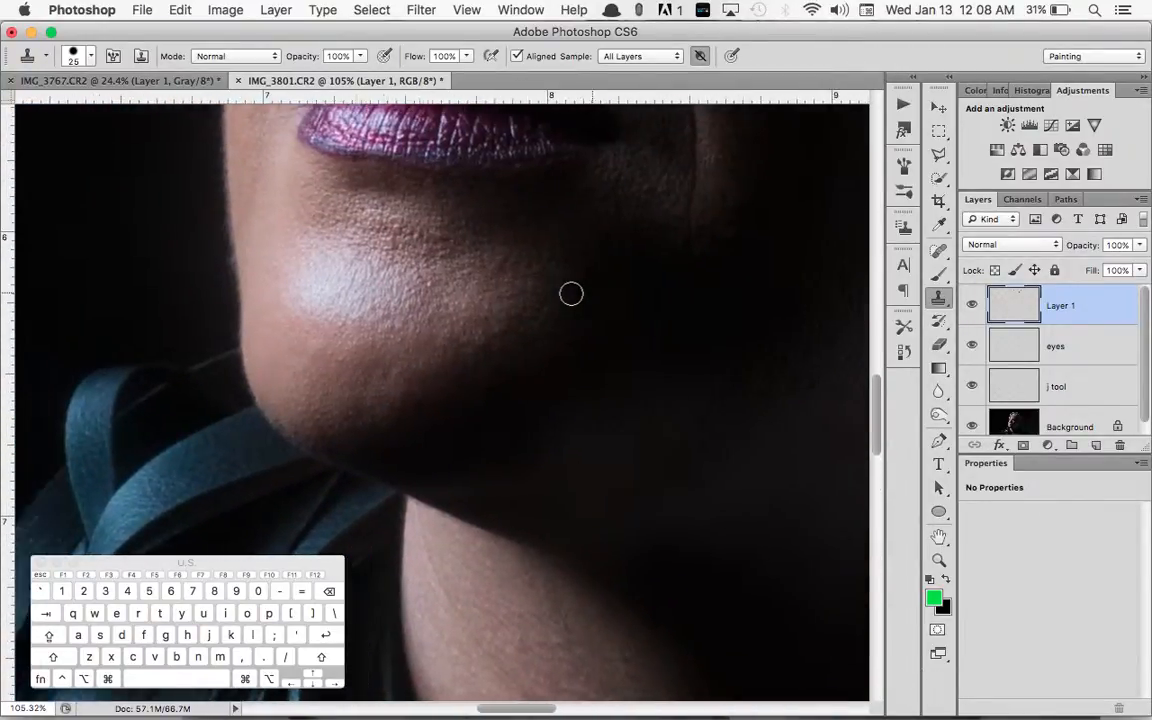
# Try cloning a hard-edged dab of darker chin skin onto the bright highlight on the chin.
pyautogui.scroll(-2, 571, 293)
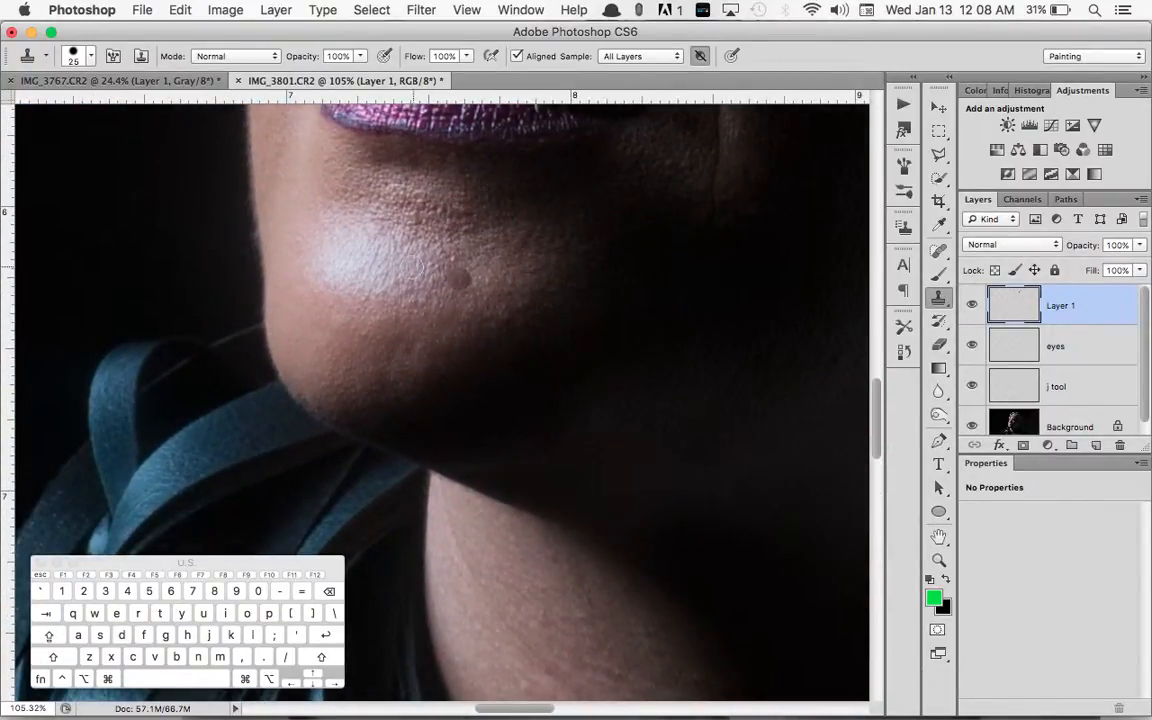
pyautogui.click(370, 268)
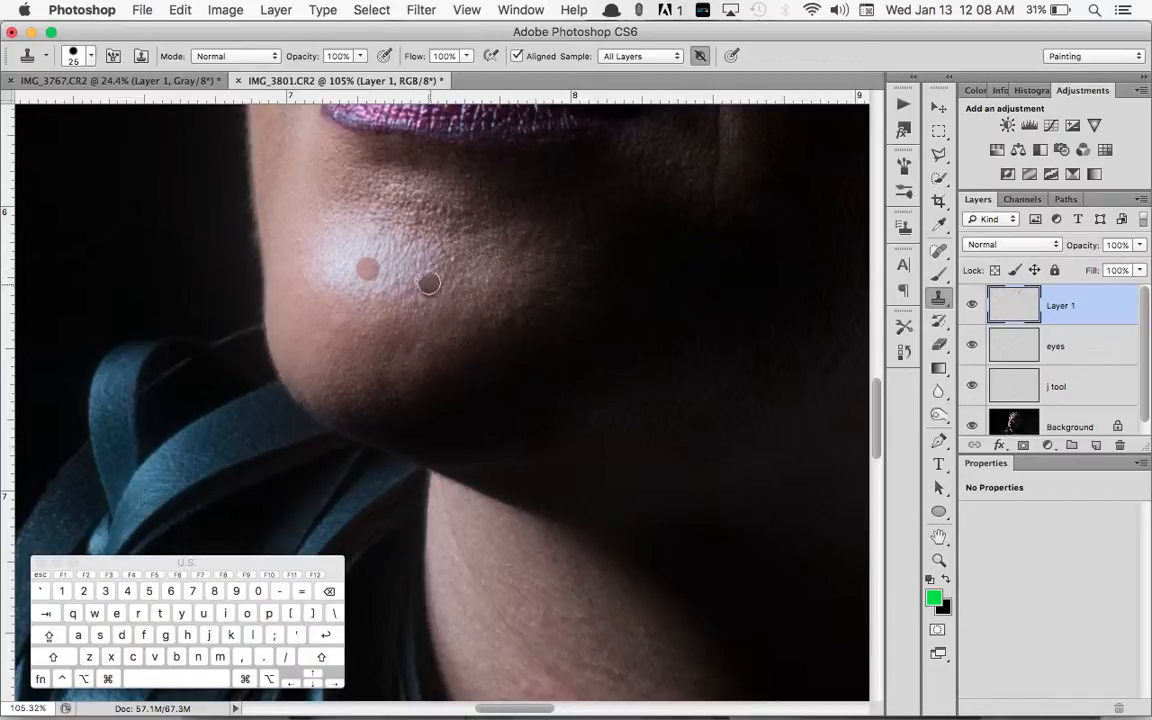
# Set the Clone Stamp brush hardness to 0%.
pyautogui.rightClick(415, 264)
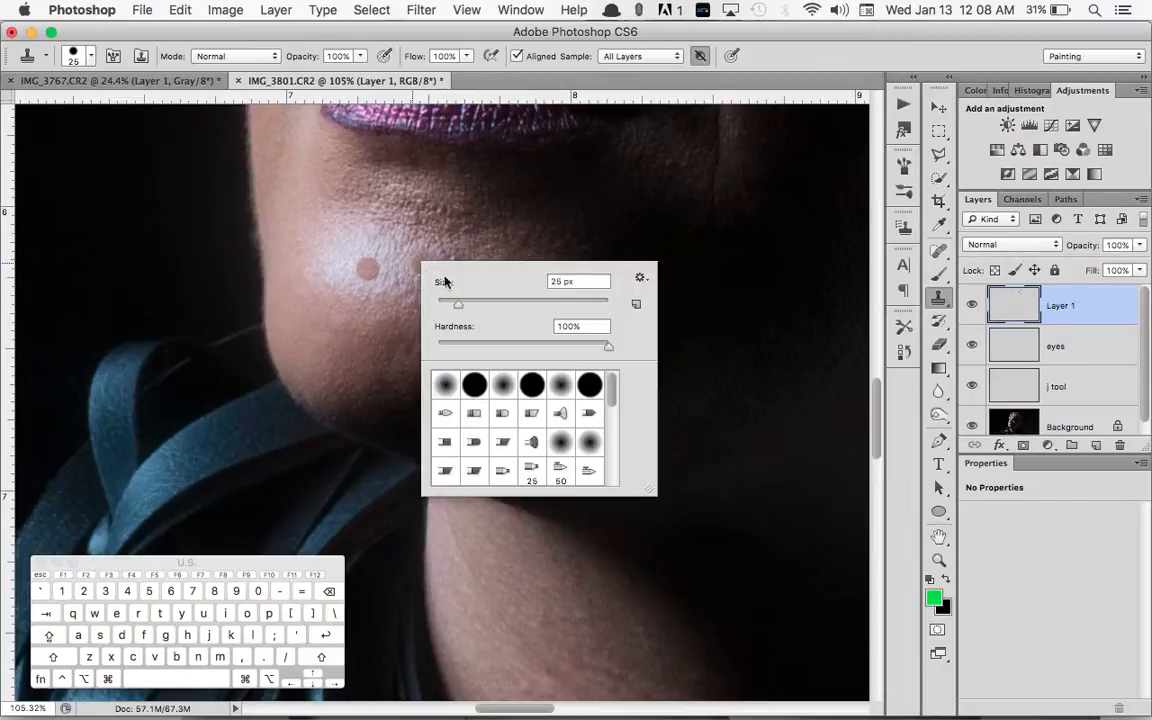
pyautogui.click(438, 346)
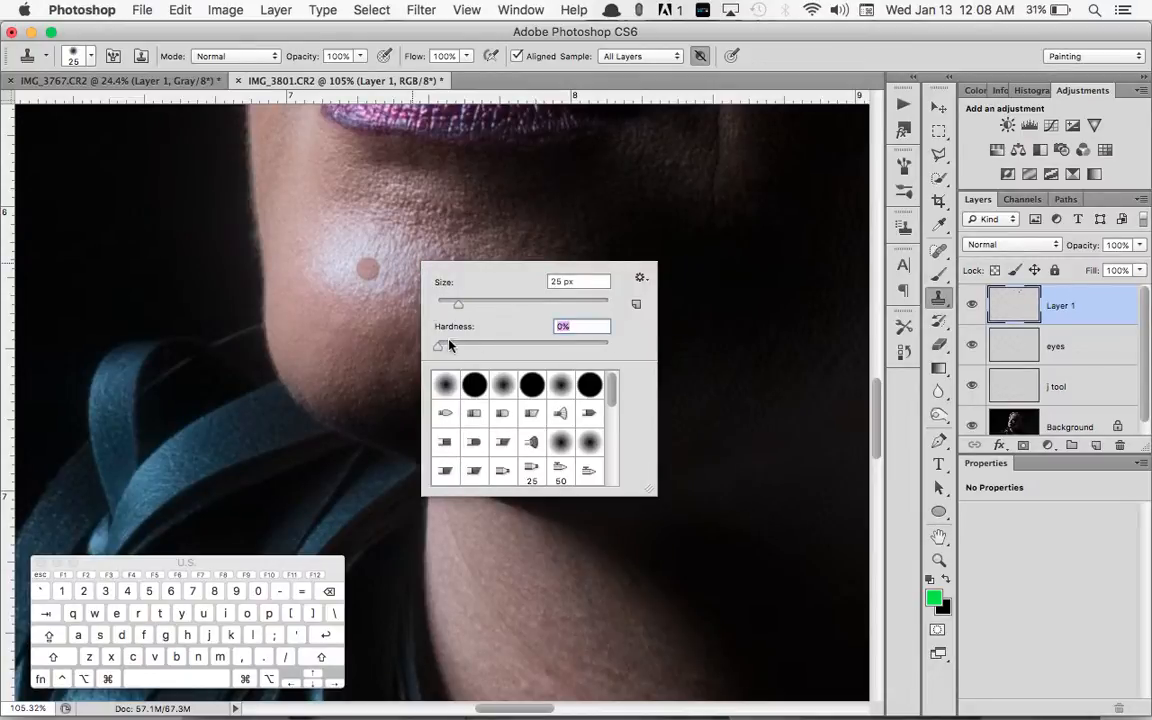
# Try a soft-edged clone dab beside the first one on the chin highlight, and undo both dabs.
pyautogui.click(394, 279)
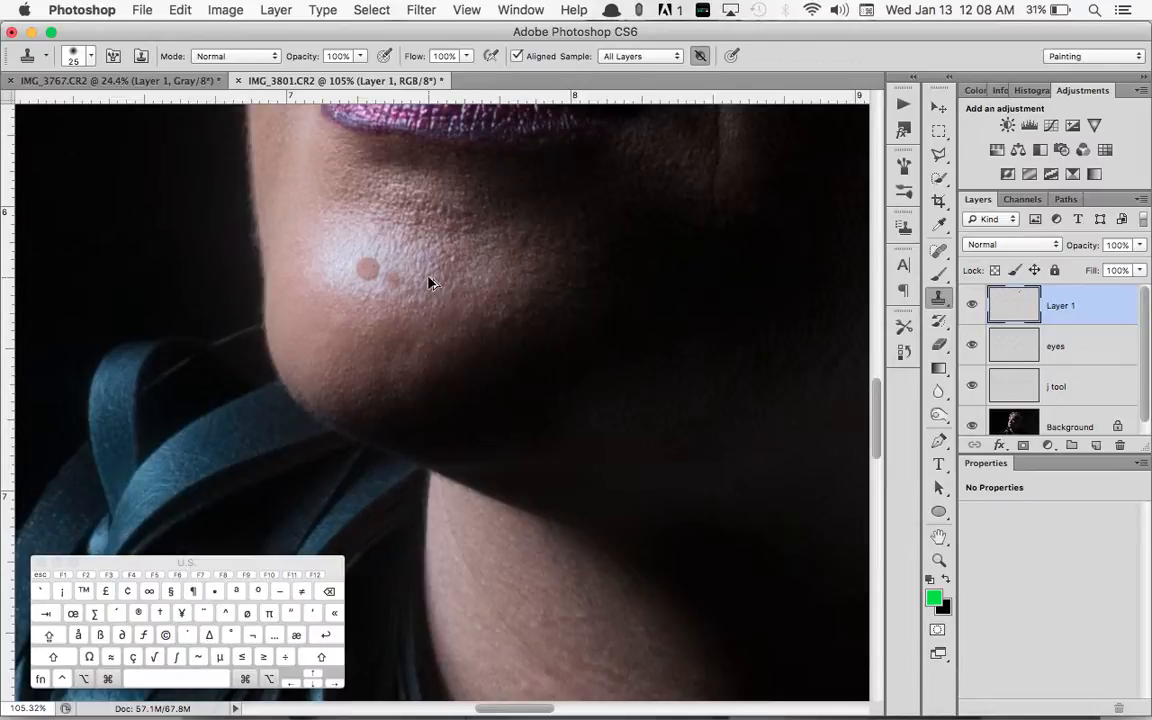
pyautogui.press('alt+super+z')
pyautogui.press('alt+super+z')
pyautogui.click(178, 12)
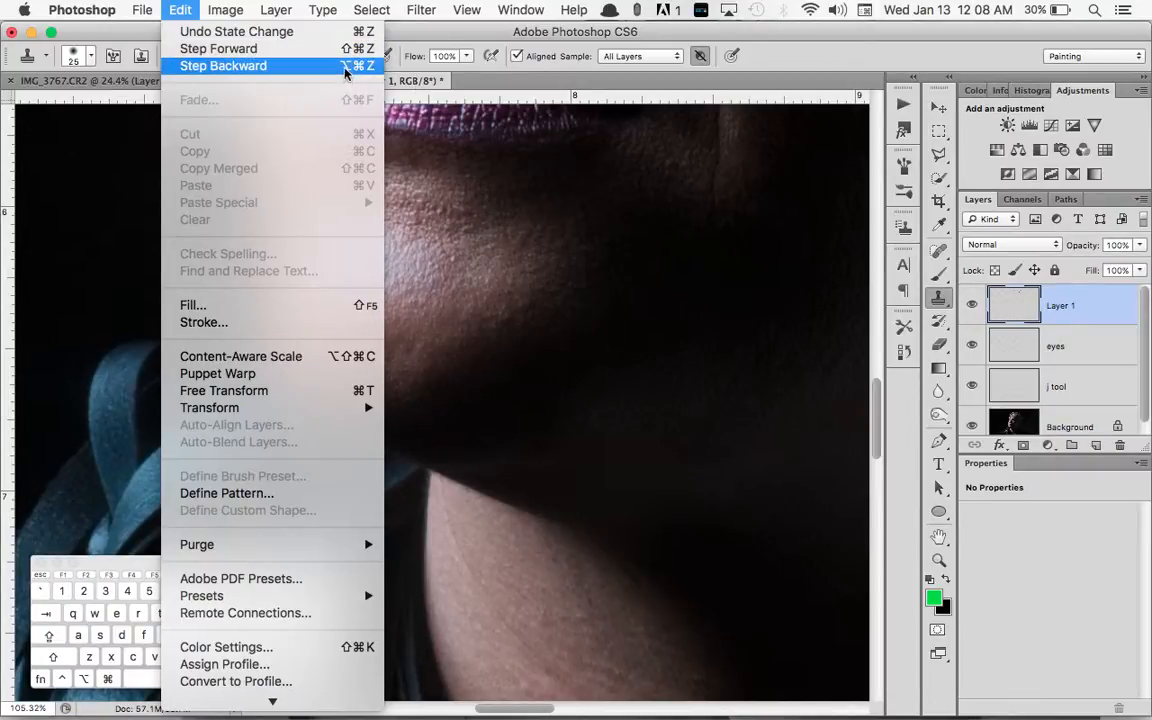
pyautogui.click(533, 287)
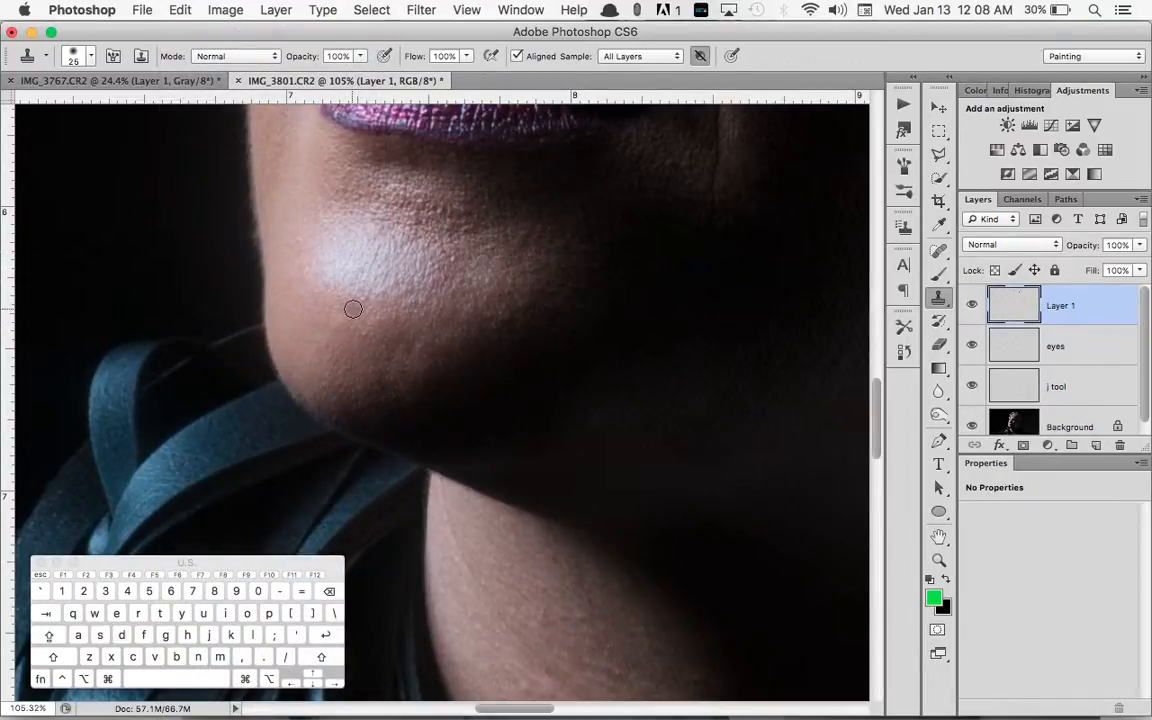
# Look over the lips and chin, and fit the whole portrait in view to review the retouching.
pyautogui.scroll(5, 493, 274)
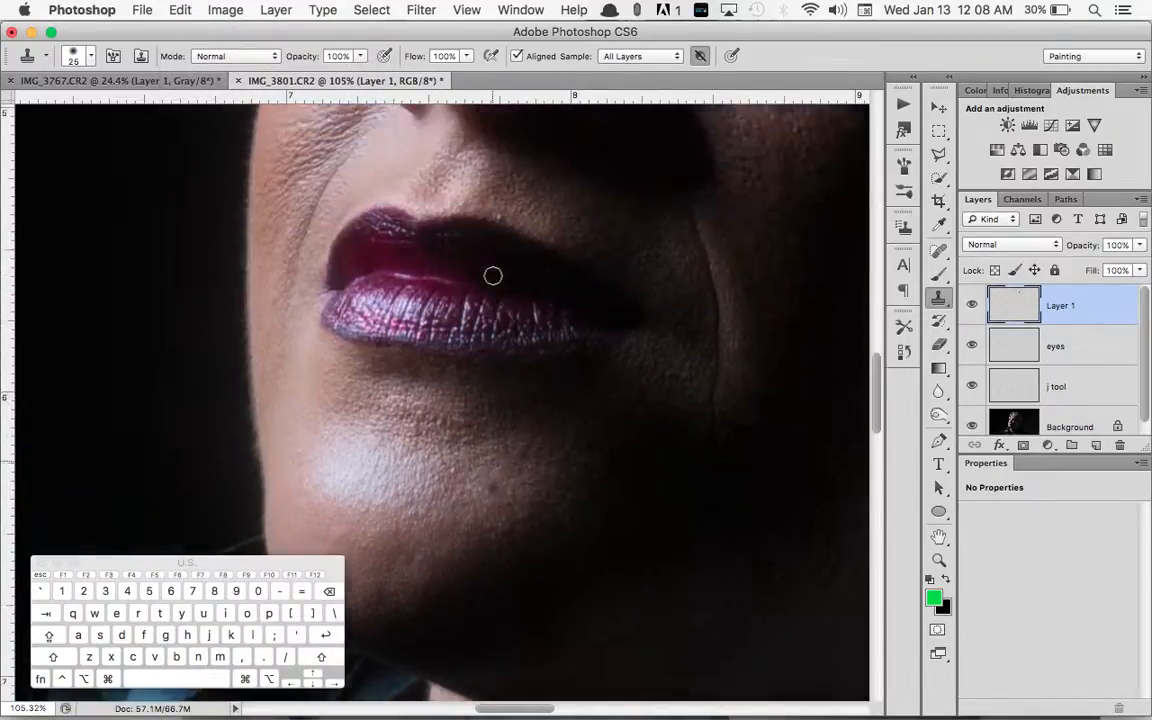
pyautogui.press('super+0')
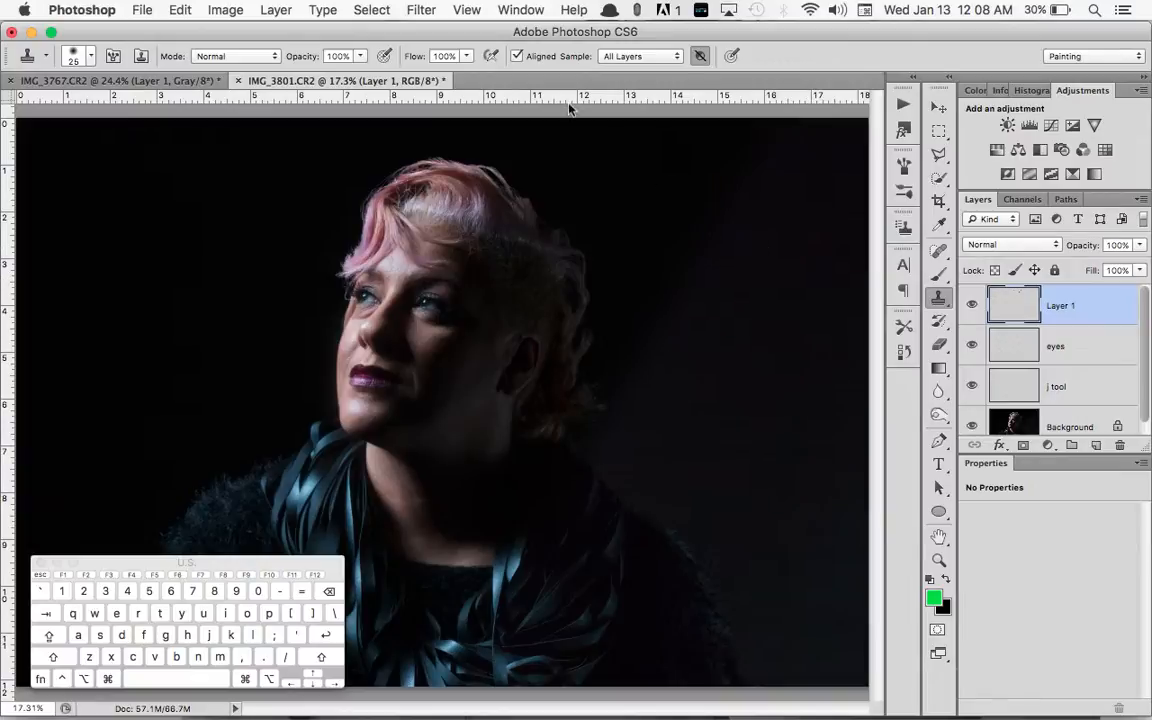
pyautogui.hotkey('alt', 'space')
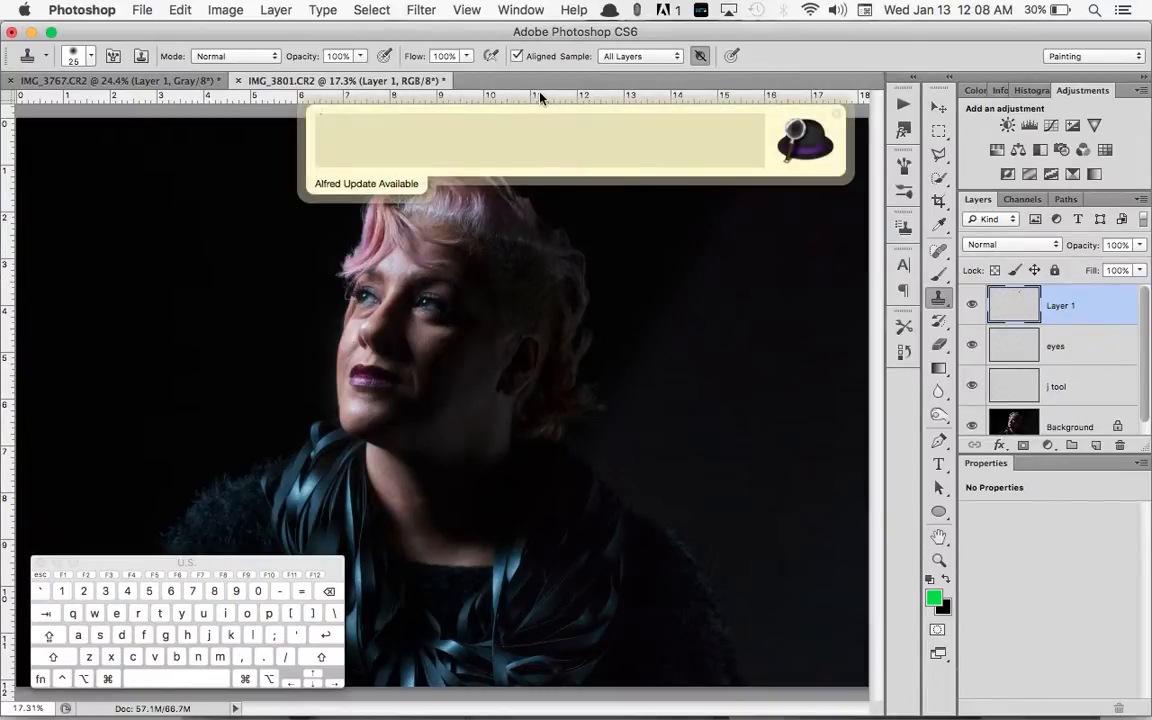